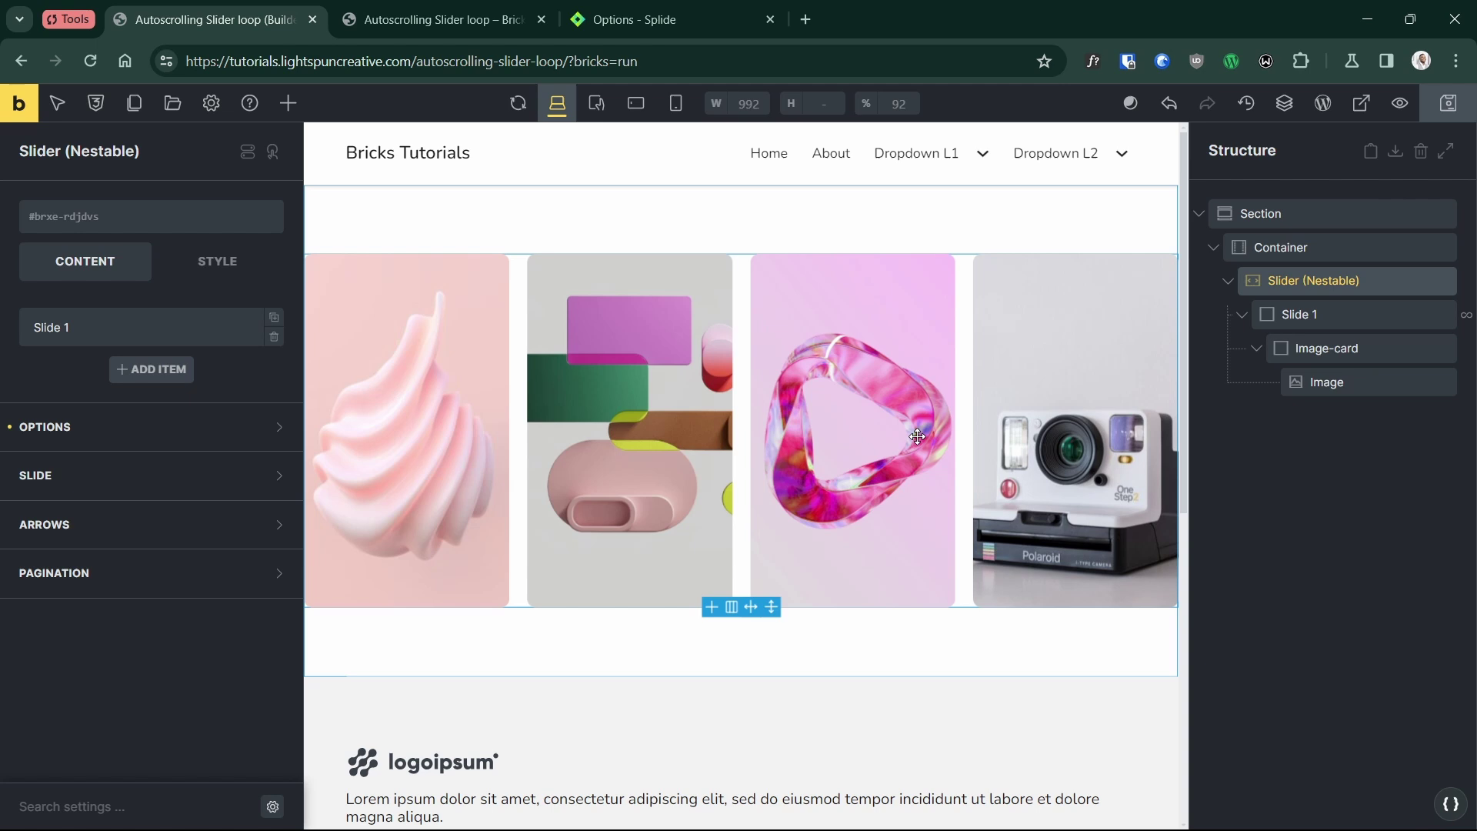
- Review Slide 1's Products query loop and its Image and Image-card elements, then select Slider (Nestable)
left_click(1466, 315)
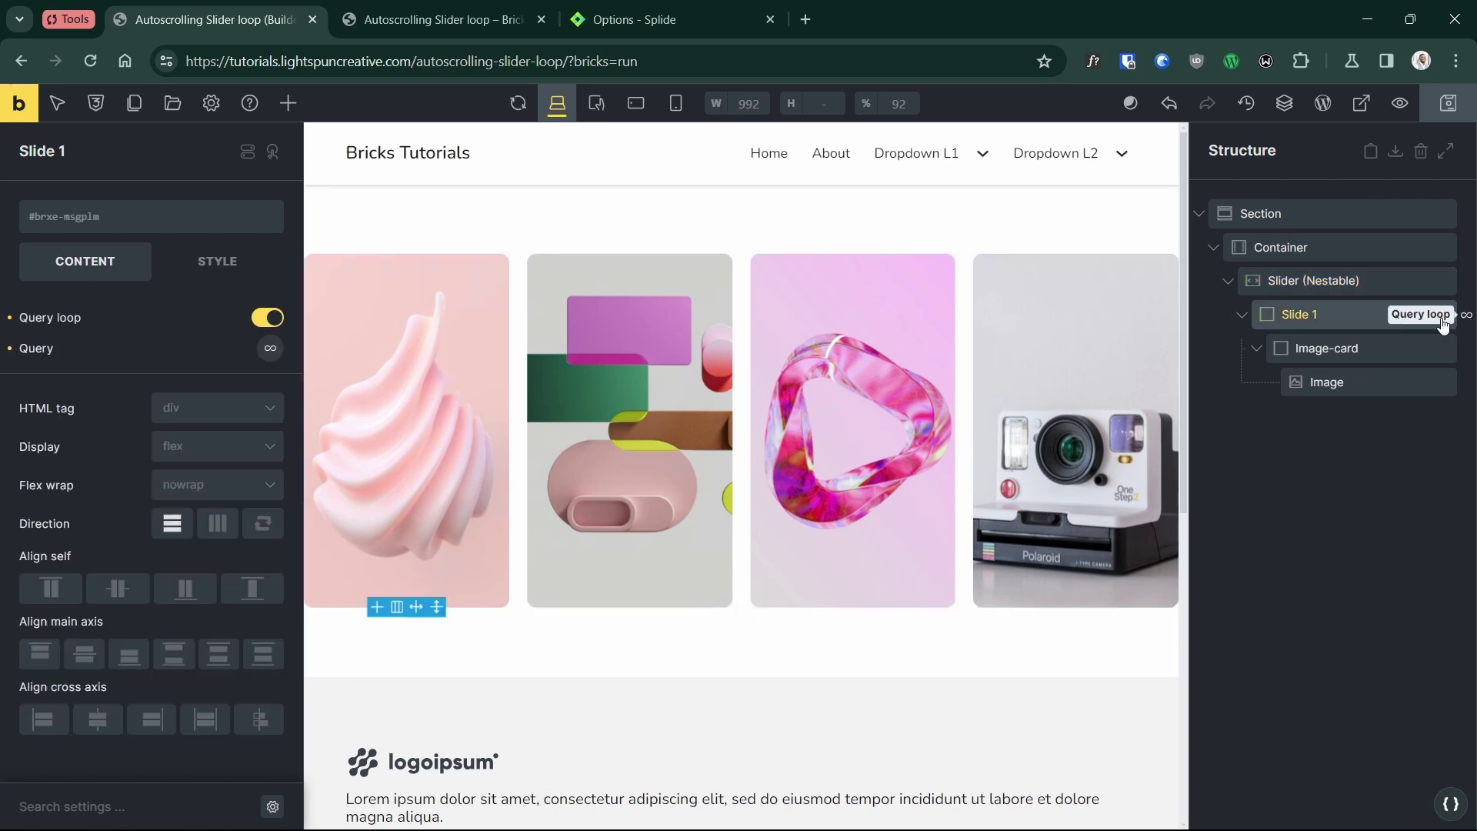
left_click(270, 351)
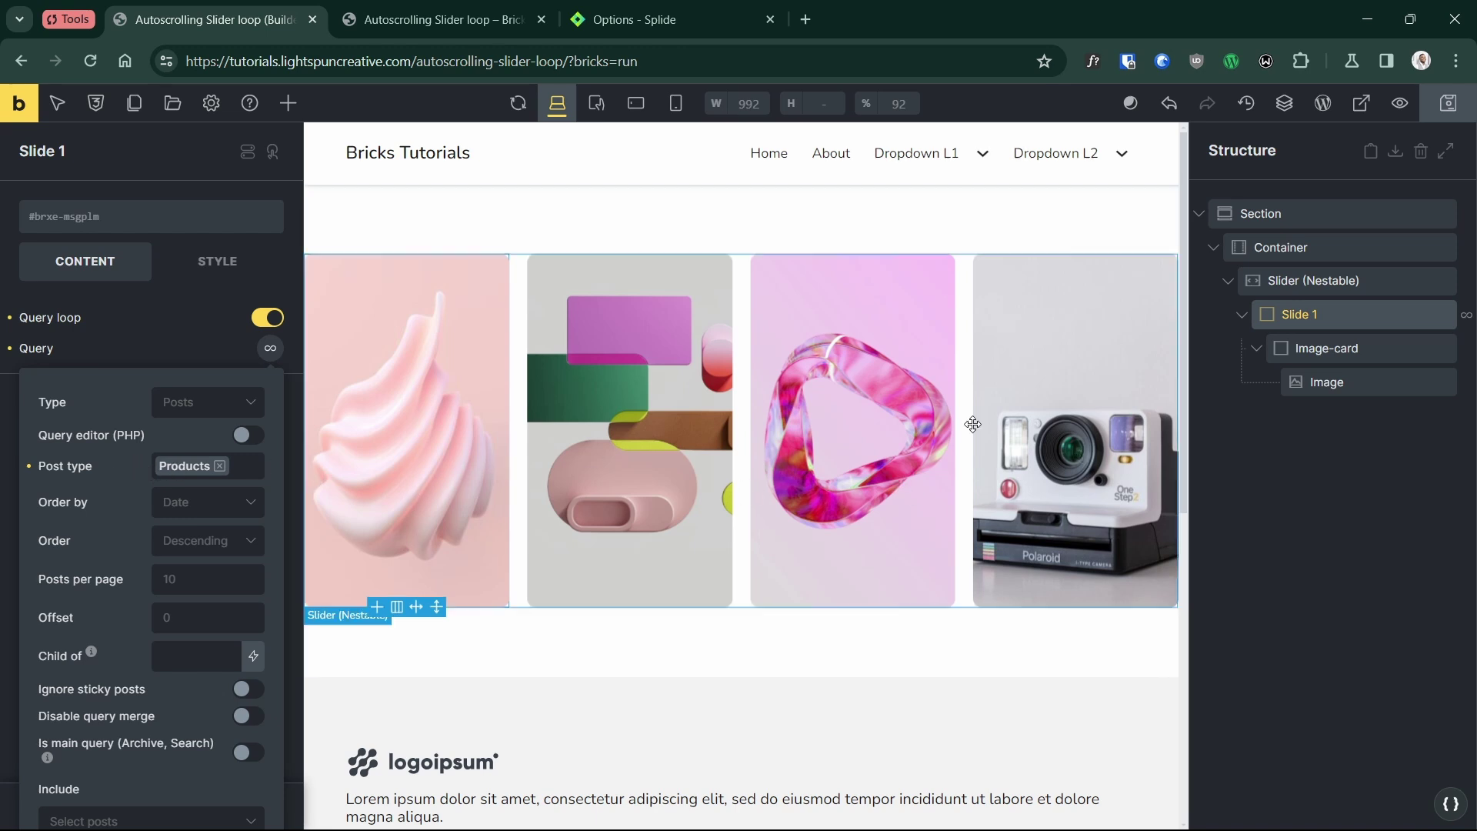
left_click(1328, 383)
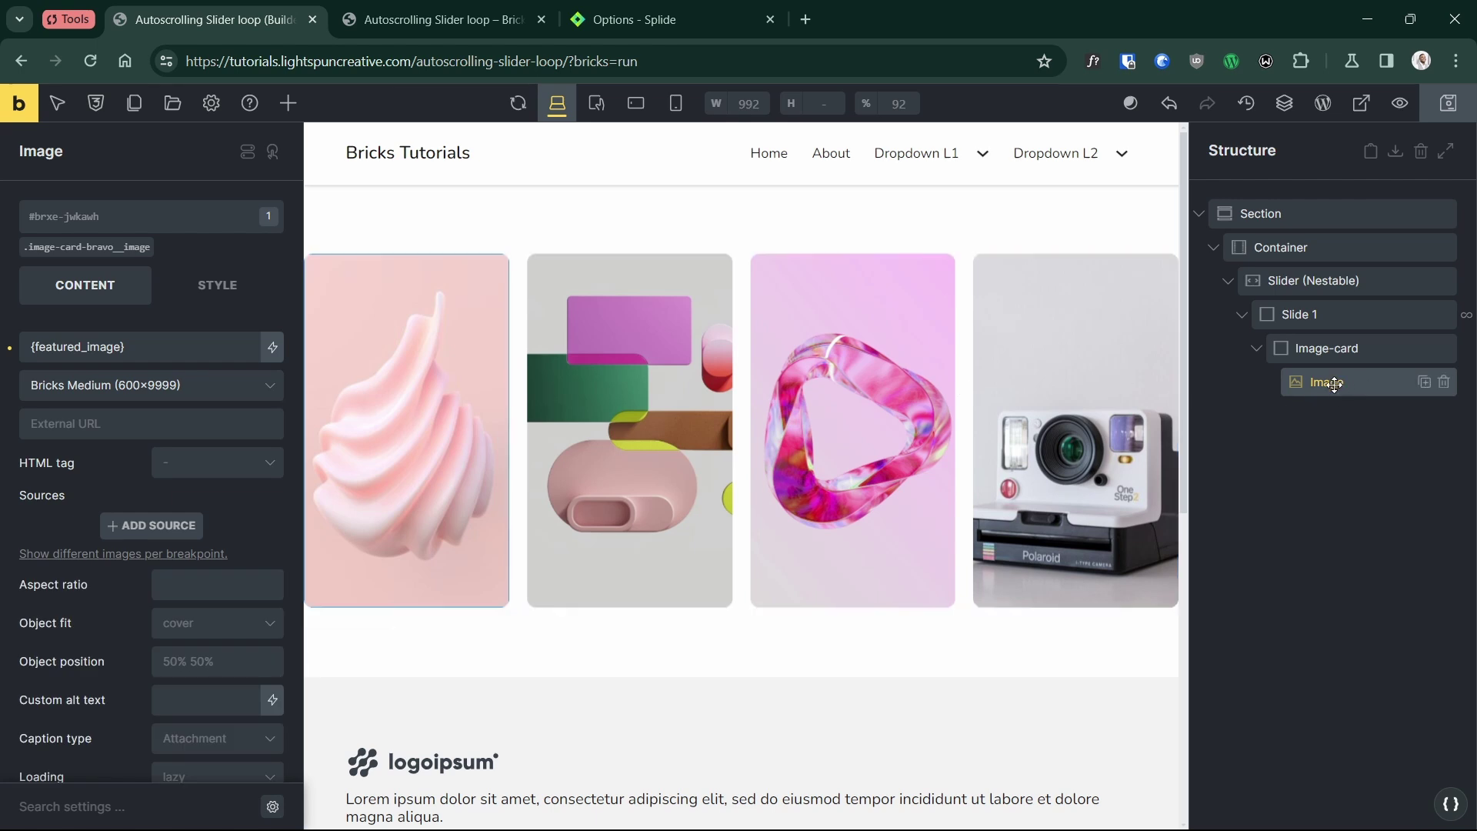
left_click(1346, 347)
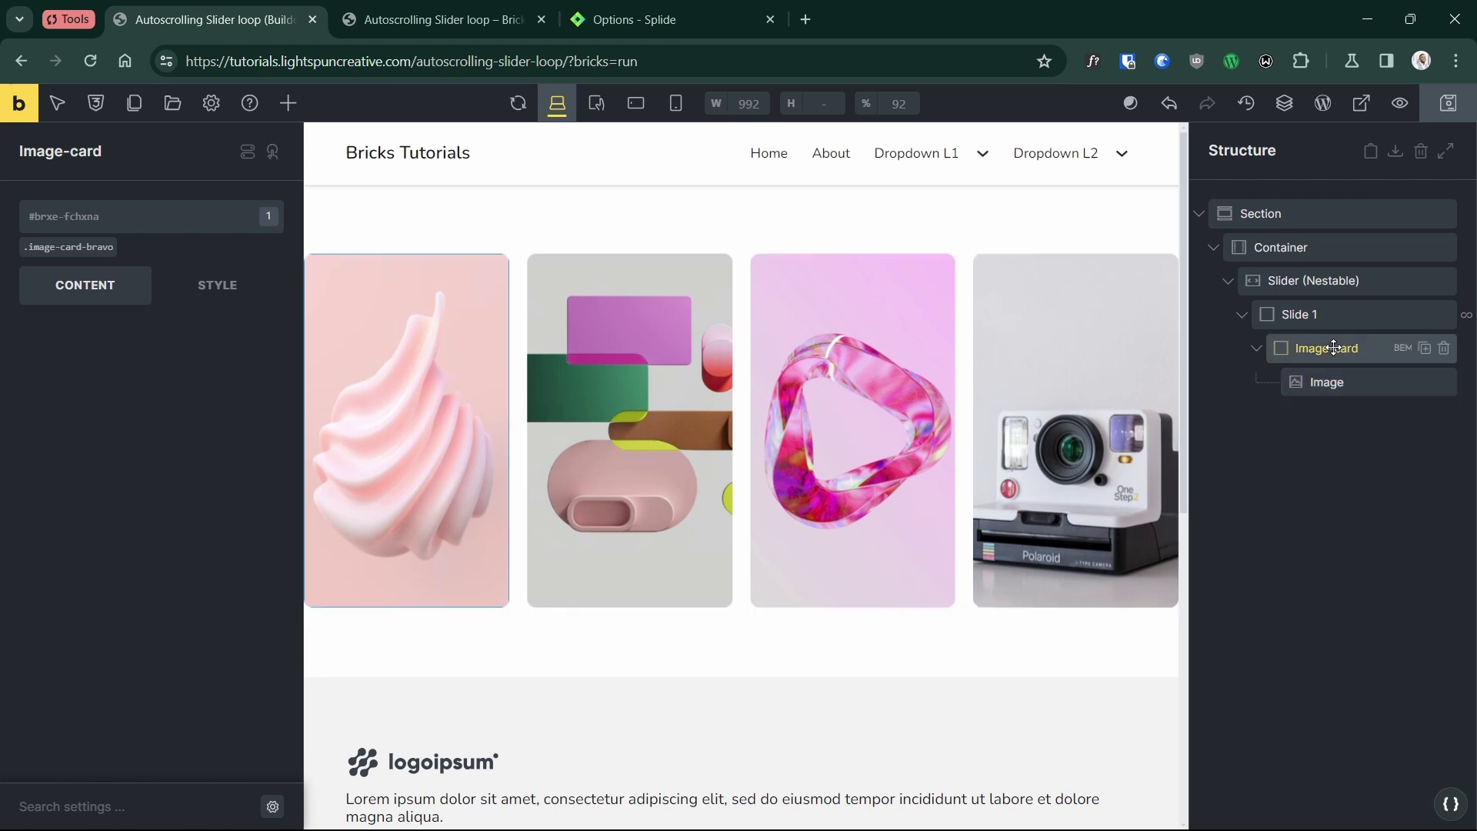
left_click(1333, 283)
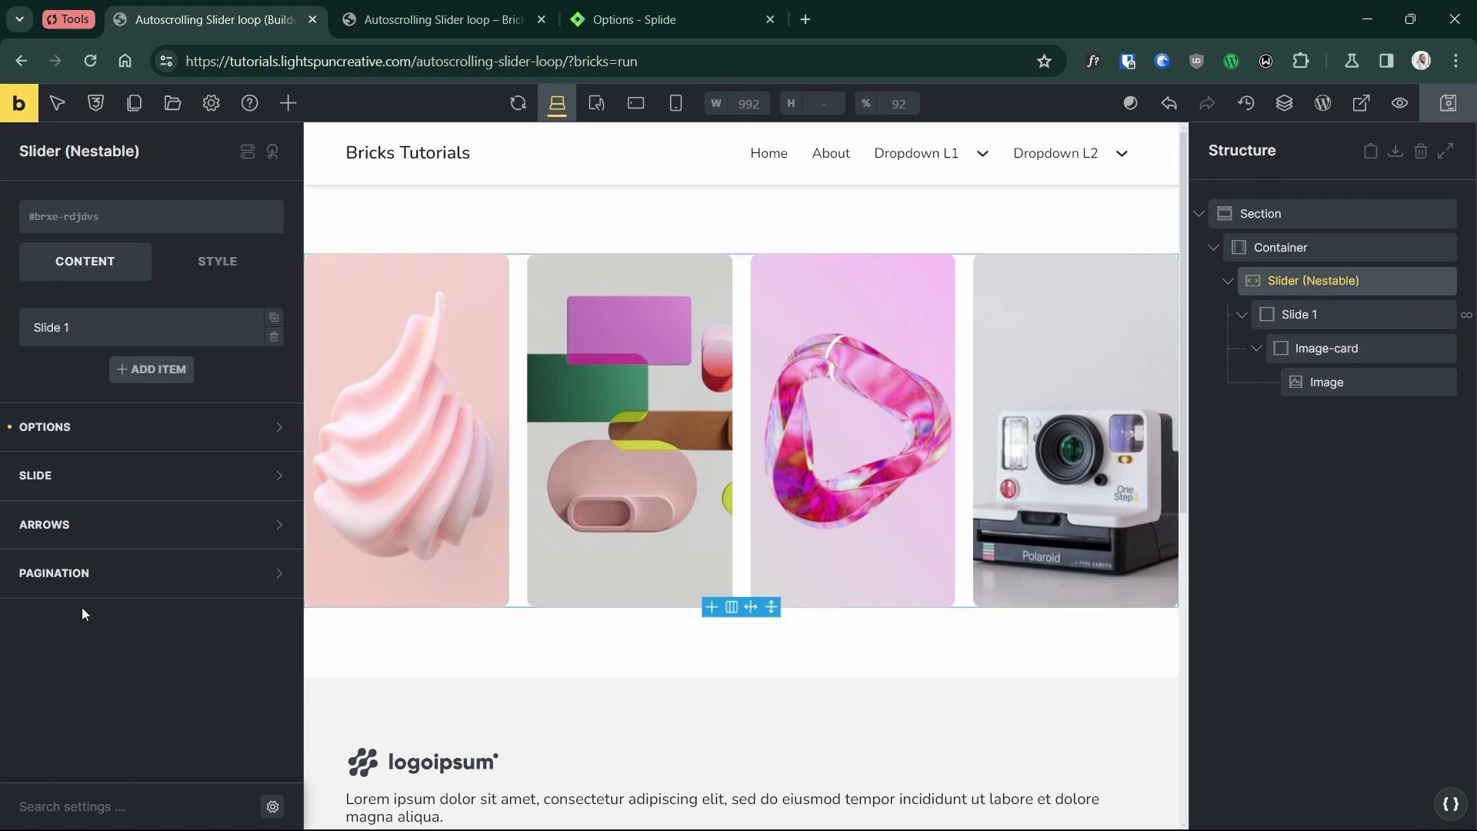
- Switch on Autoplay in the slider's OPTIONS, keeping the default 3000 ms interval
left_click(272, 806)
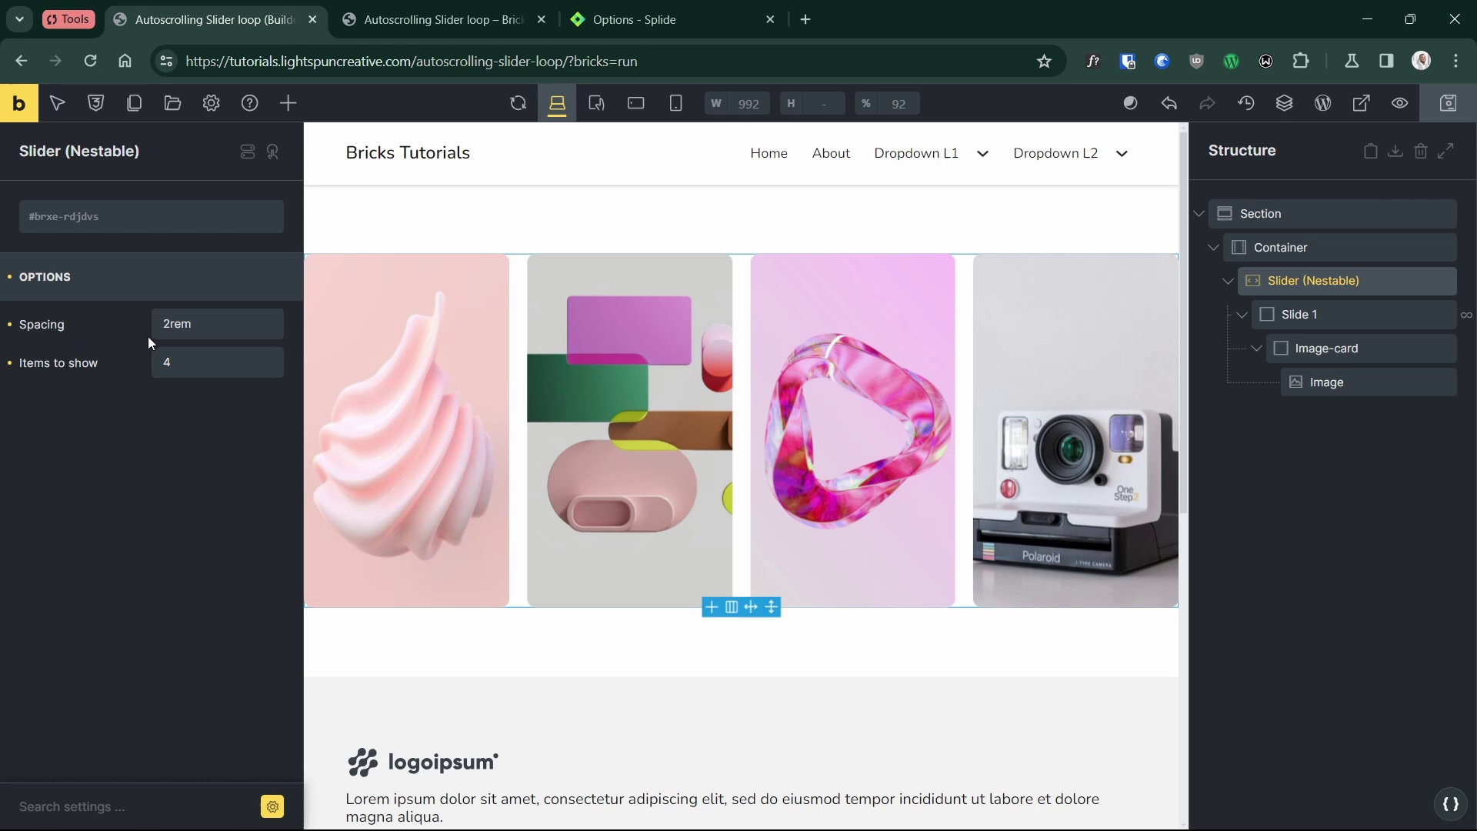
left_click(272, 807)
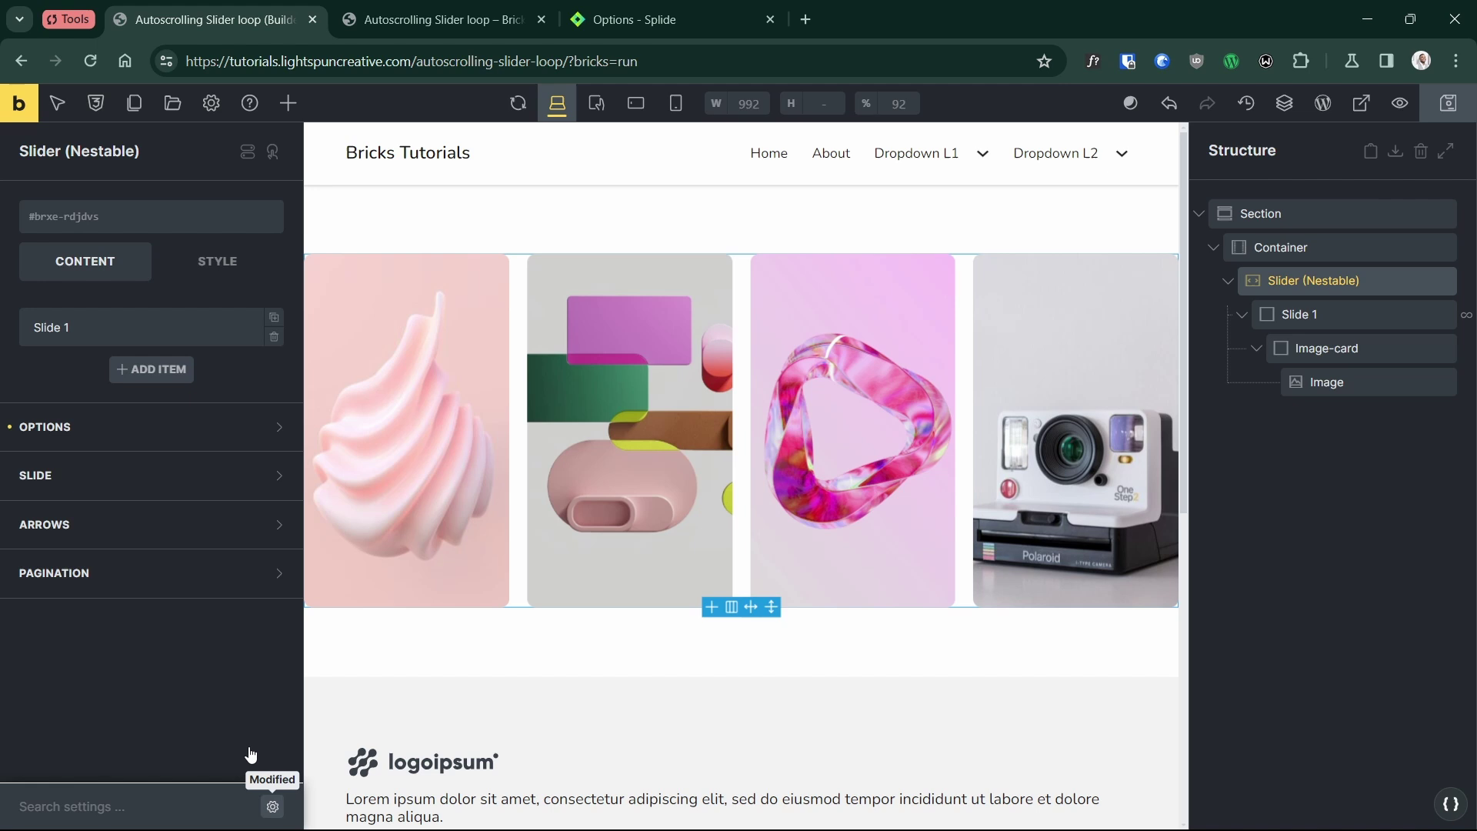
left_click(115, 434)
scroll(99, 528, "down", 5)
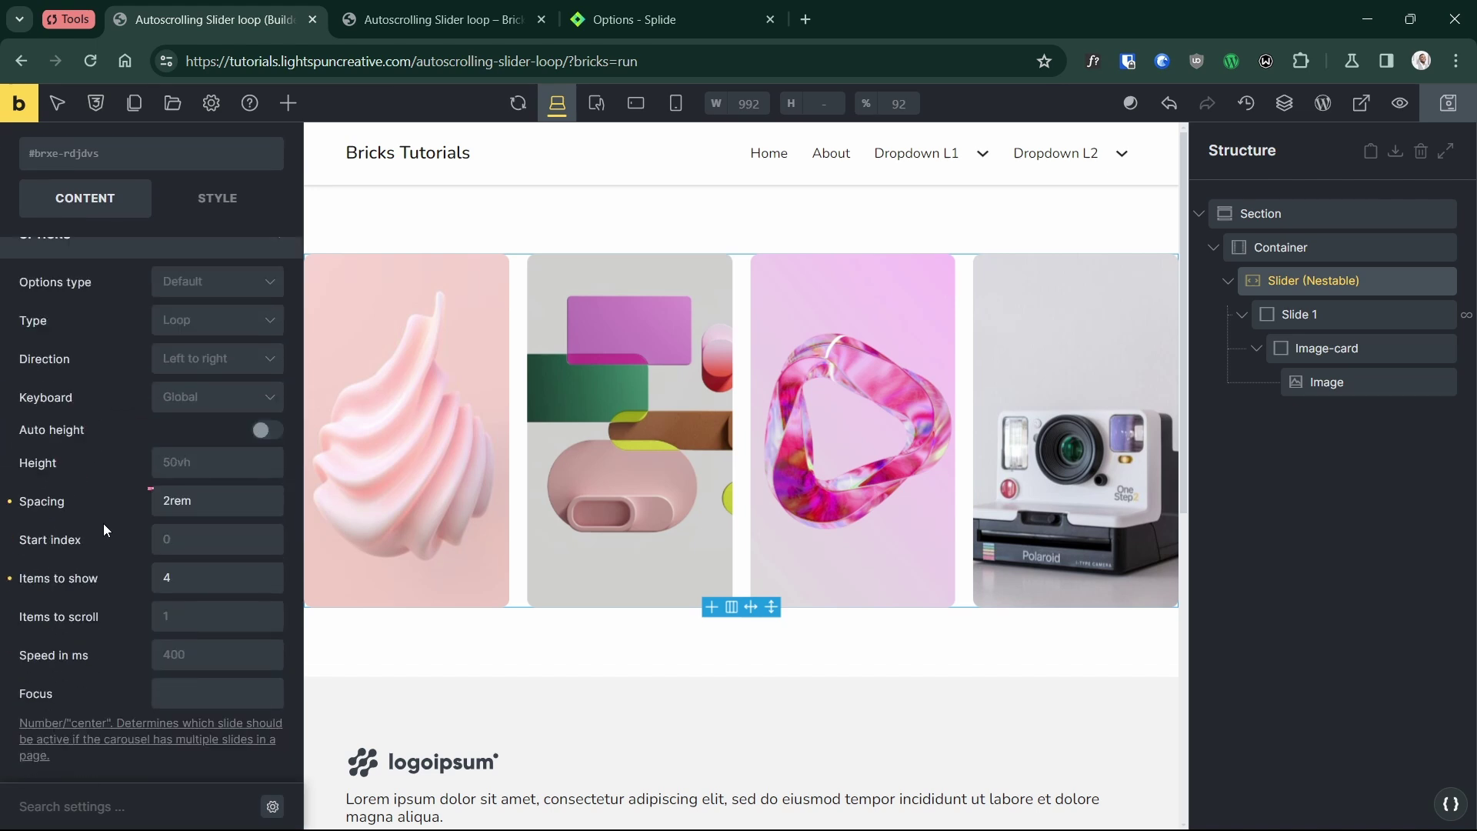
scroll(93, 476, "up", 2)
scroll(109, 477, "down", 3)
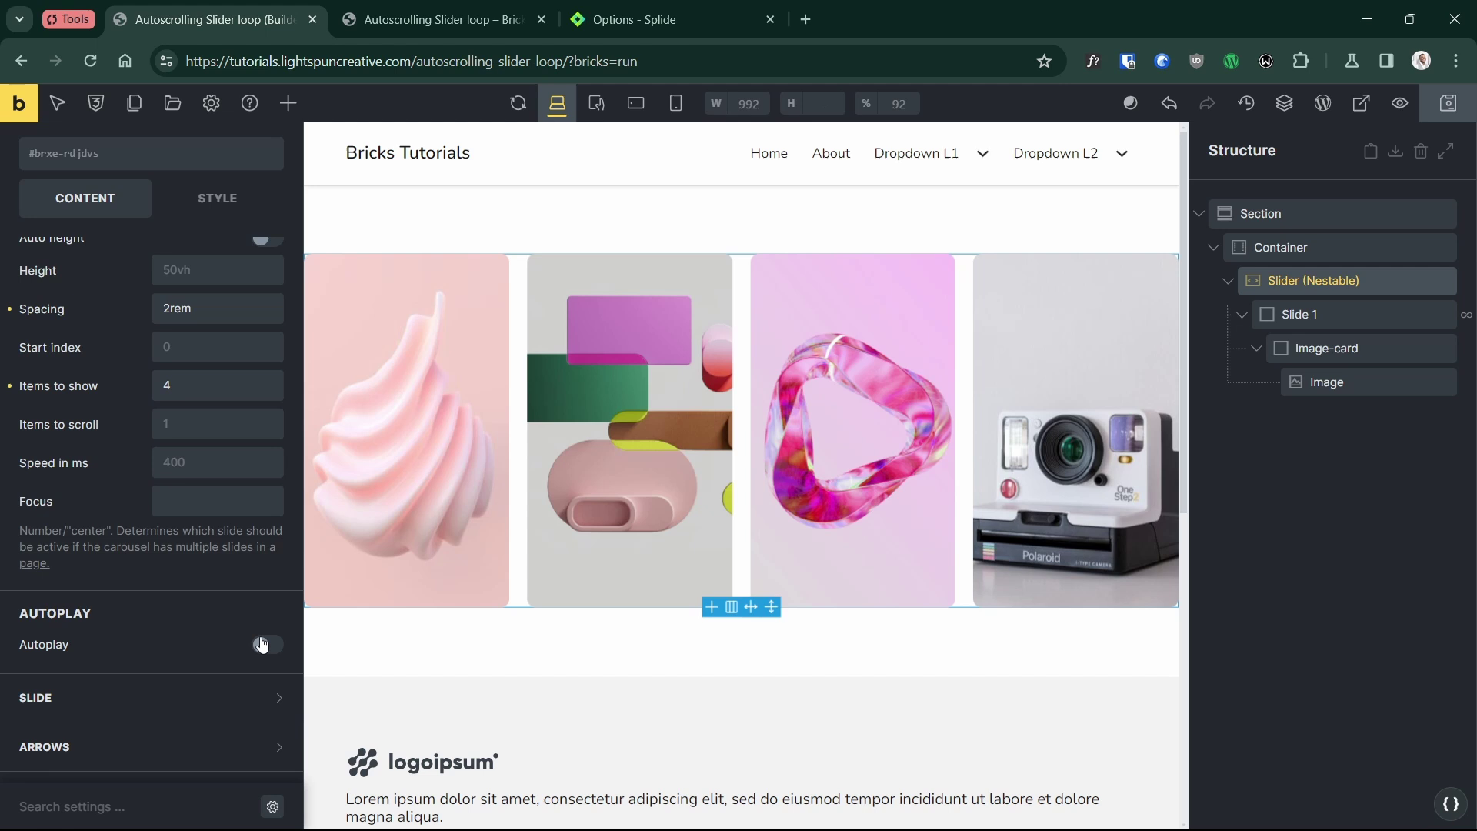
left_click(262, 644)
scroll(121, 583, "down", 2)
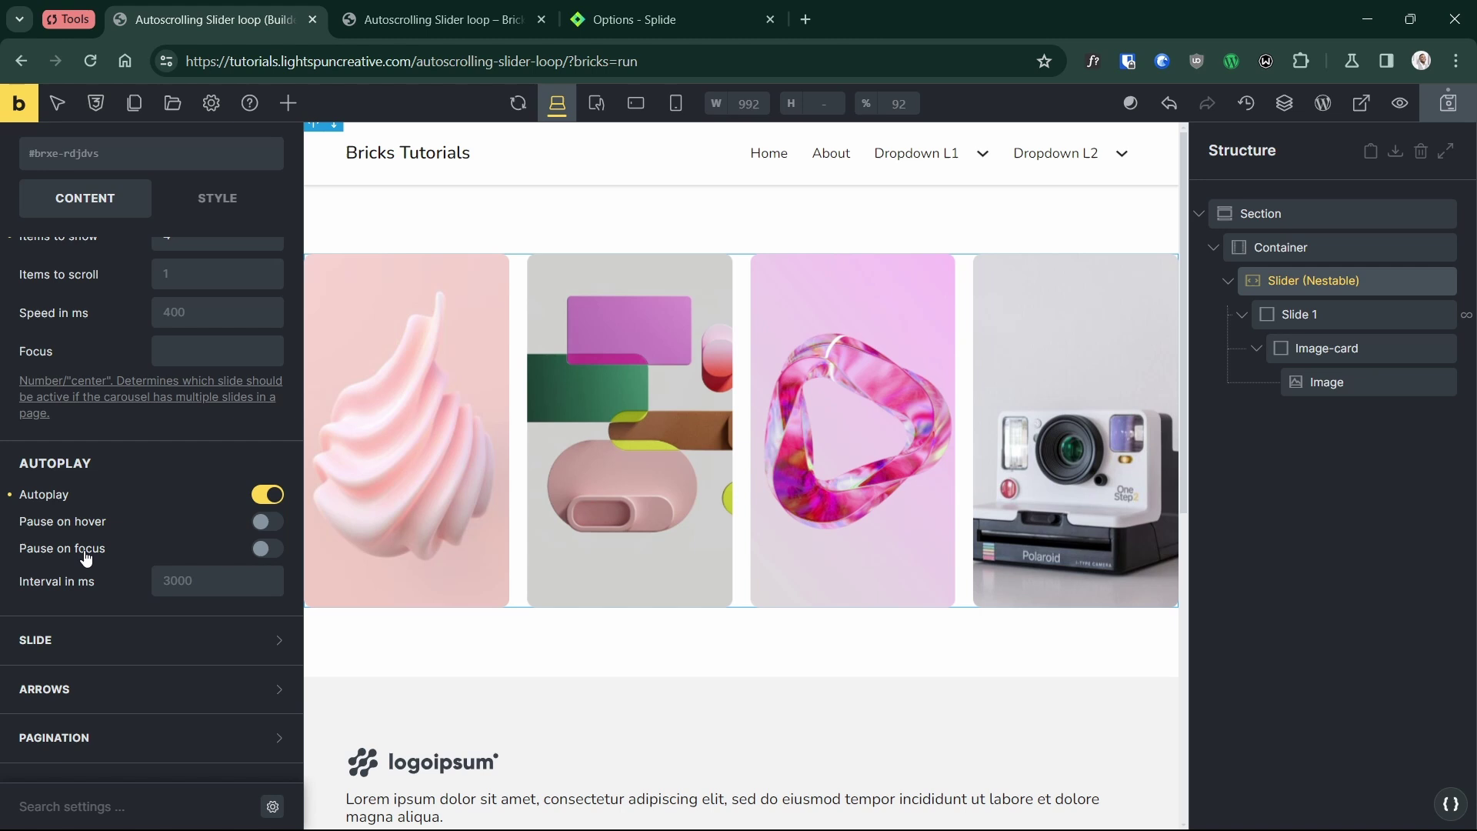
scroll(86, 559, "up", 1)
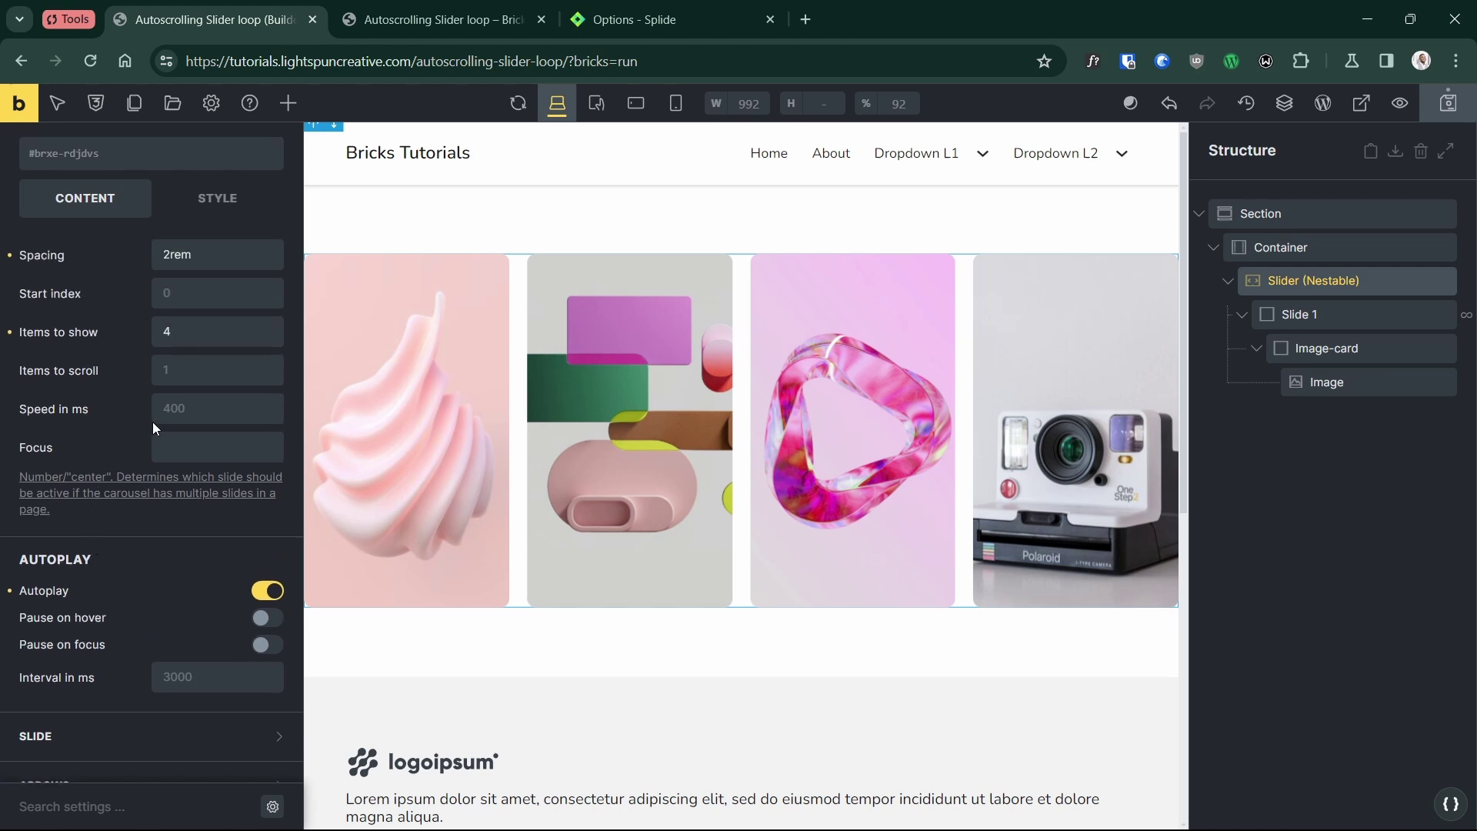
- Enter 3000 for both Speed in ms and Interval in ms
left_click(180, 408)
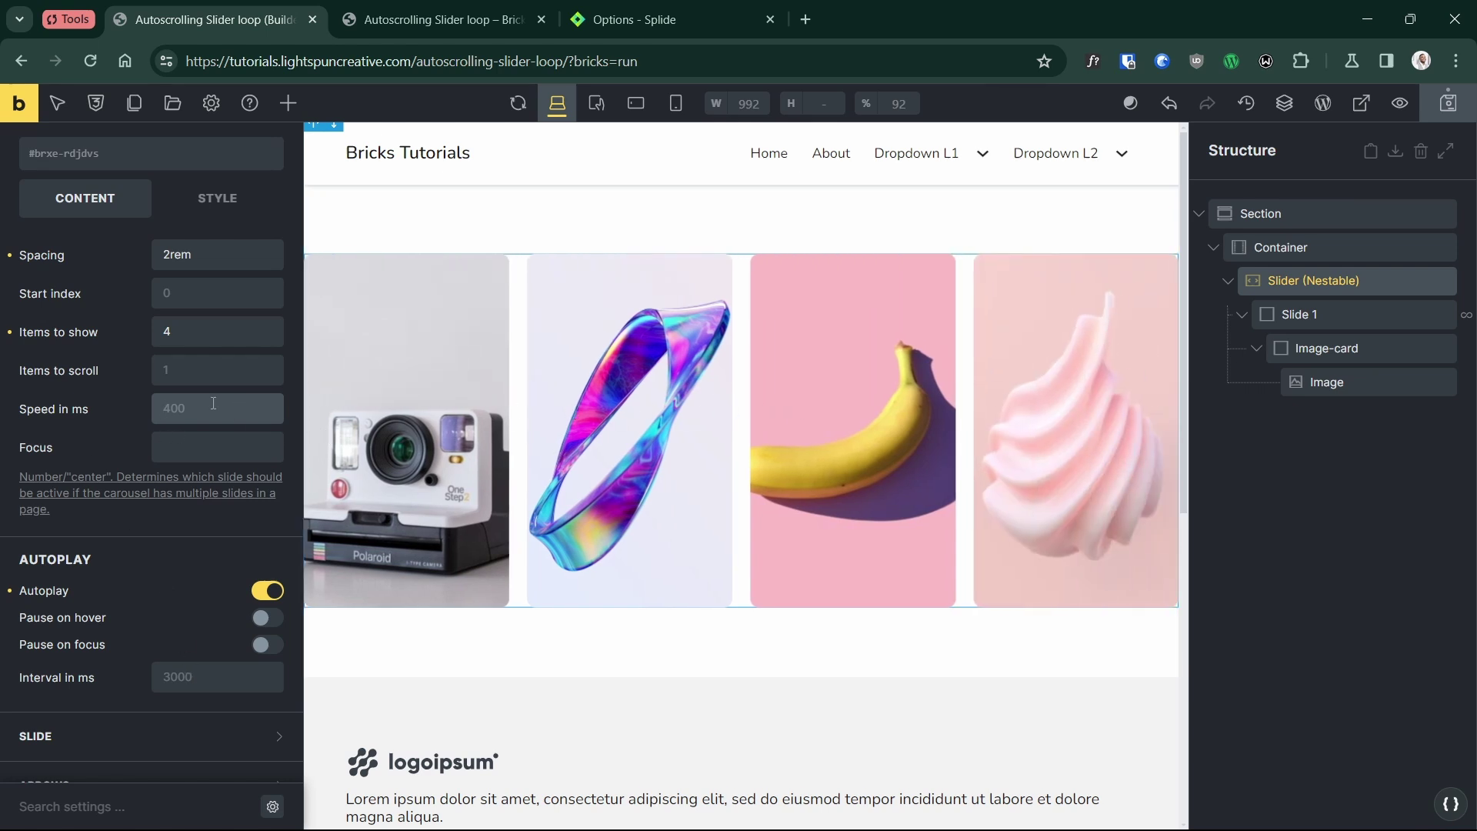
type("3000")
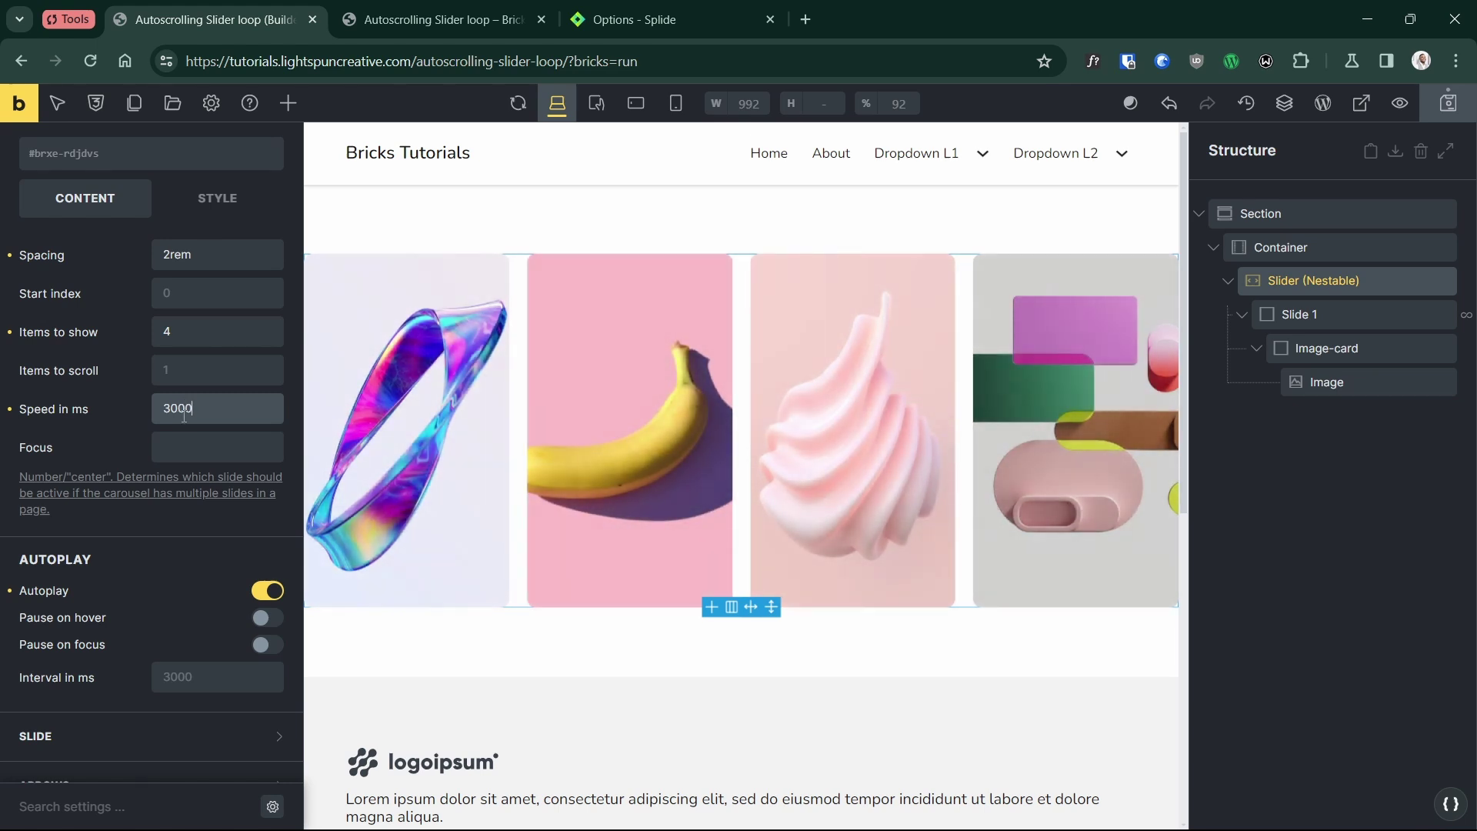
left_click(201, 673)
type("300")
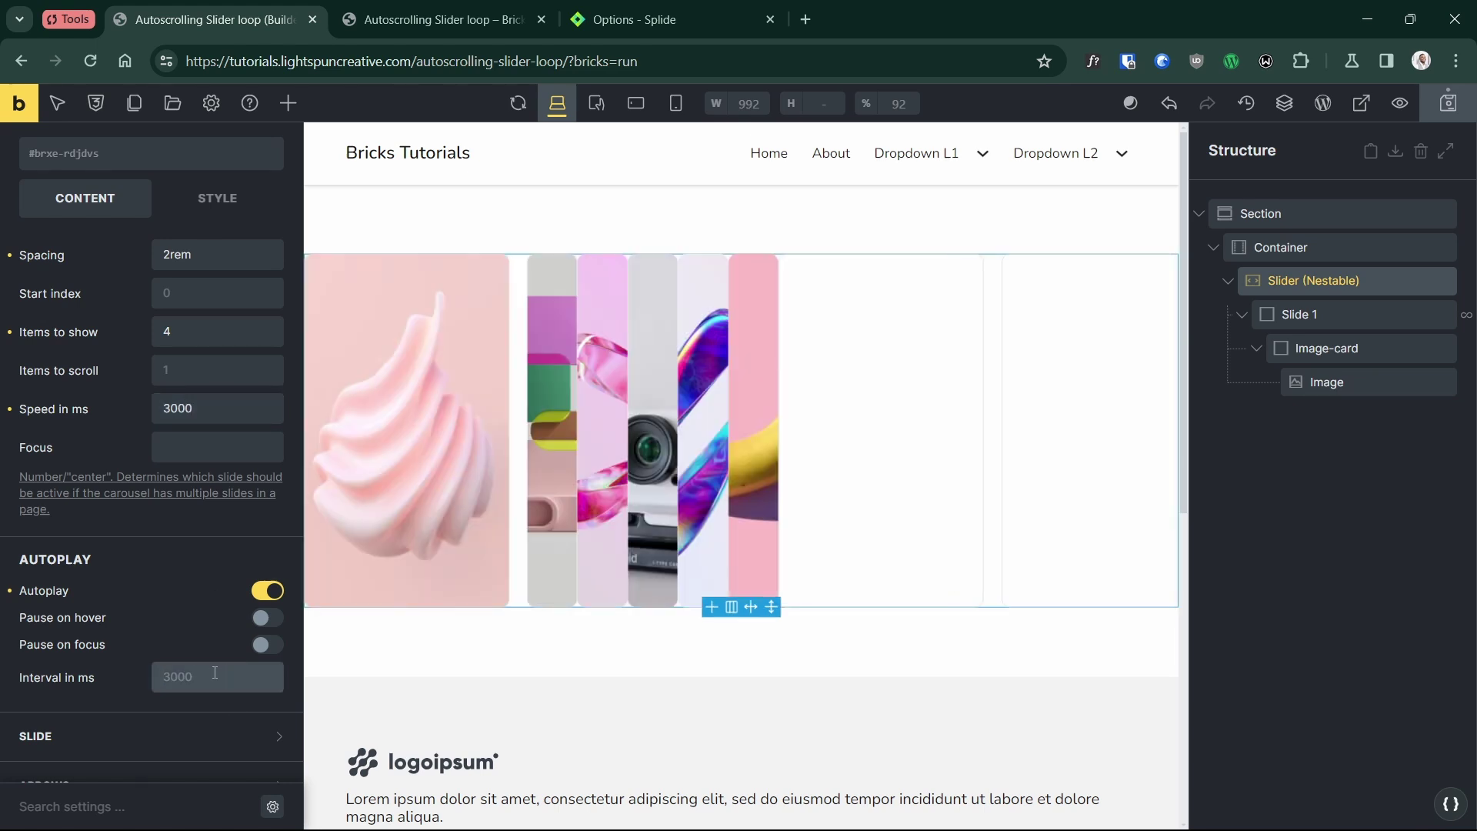
type("0")
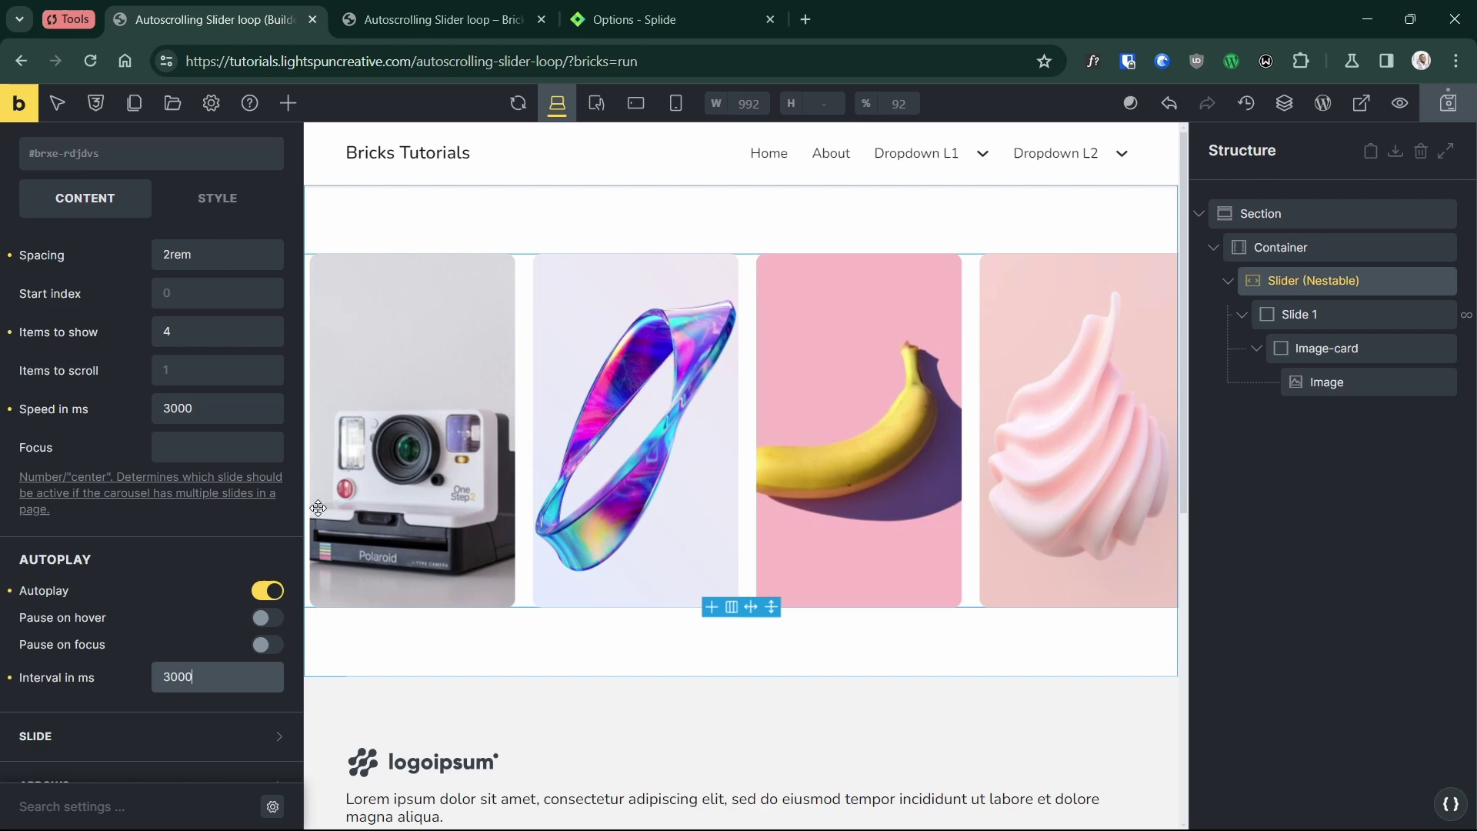
scroll(100, 577, "down", 1)
scroll(92, 577, "up", 6)
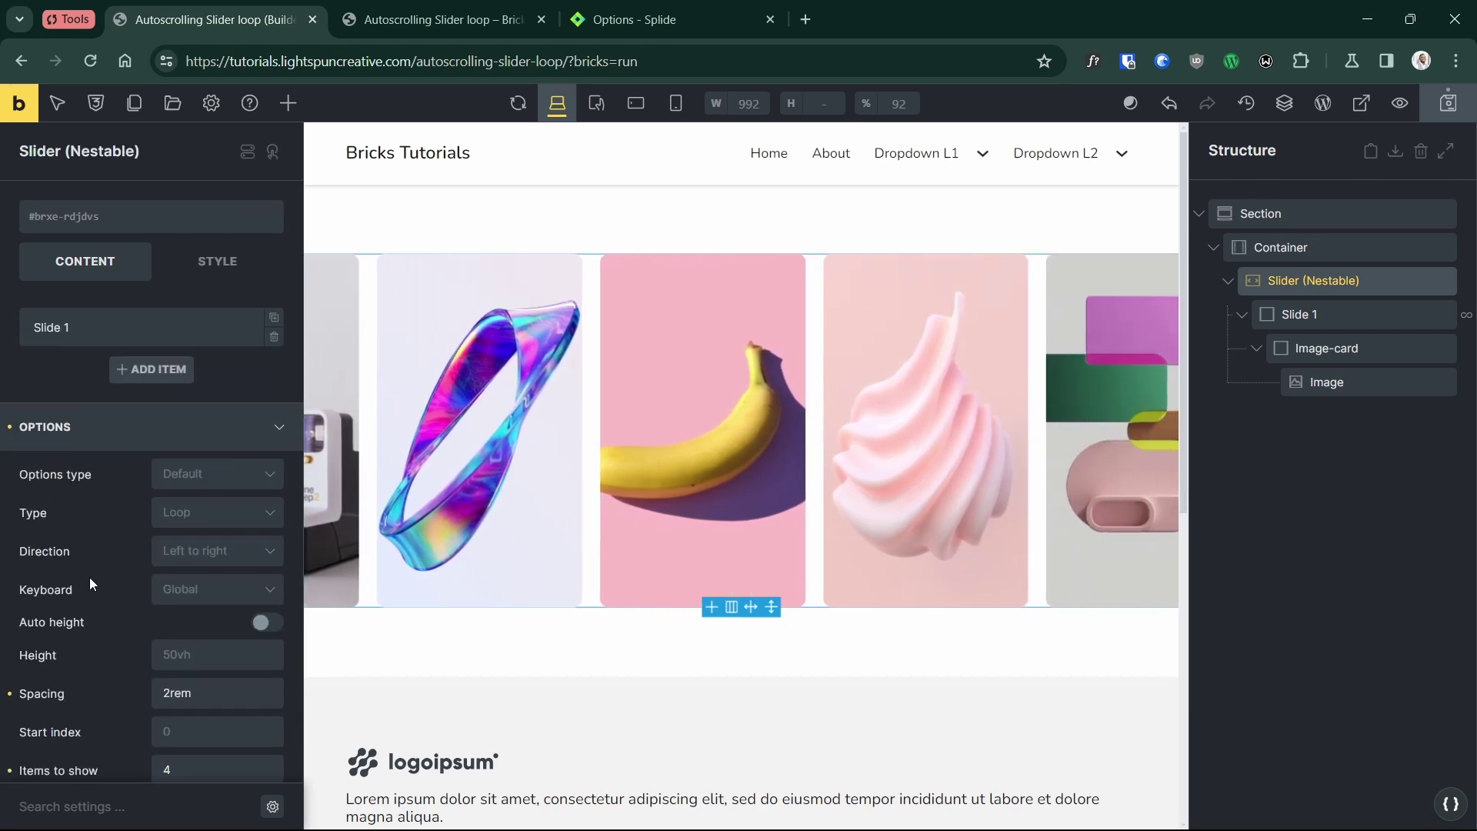
scroll(94, 561, "down", 5)
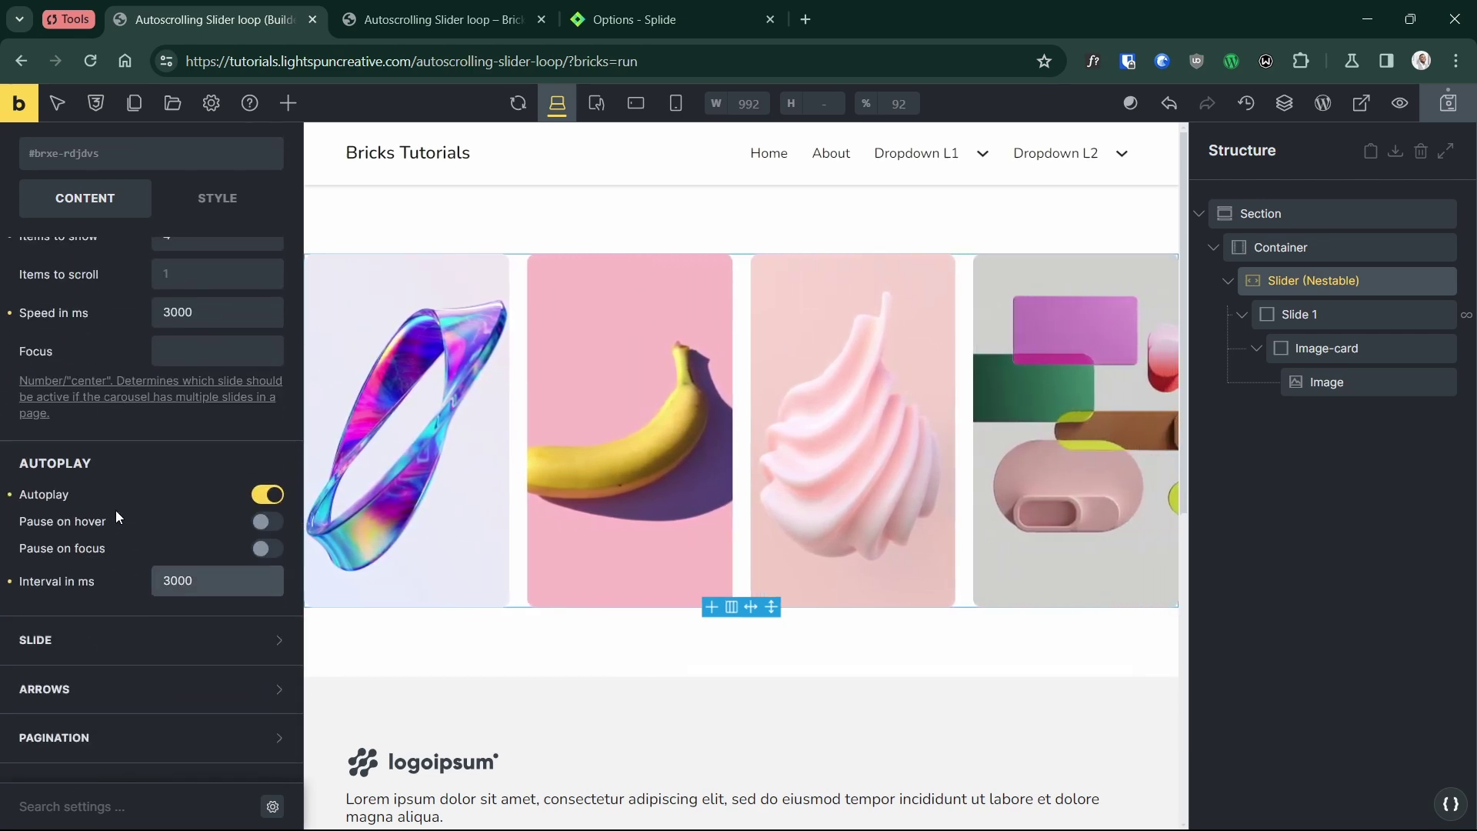
scroll(116, 510, "up", 5)
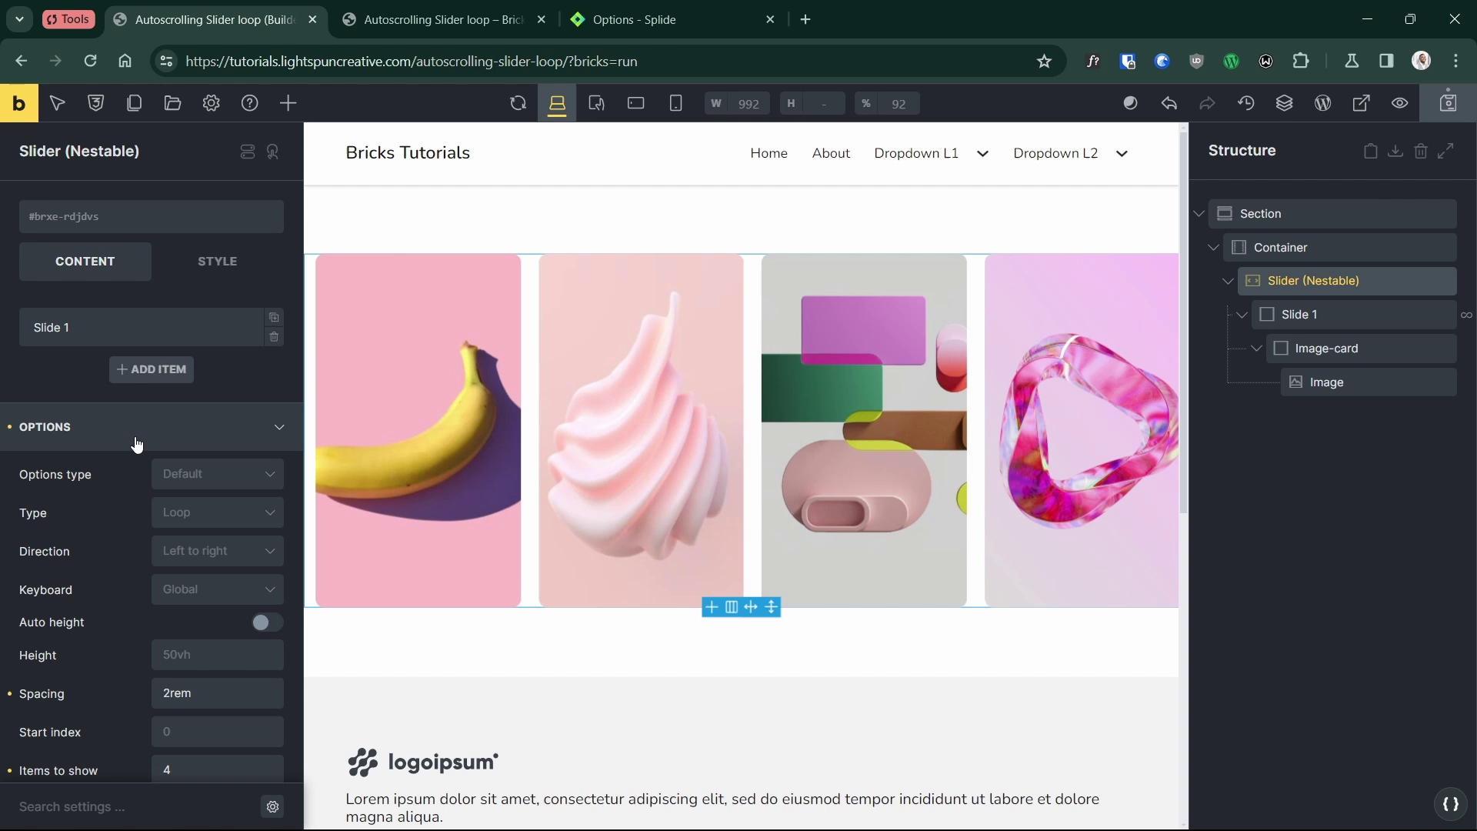
- Set the slider's Options type to Custom, then view the page's front-end preview
left_click(187, 477)
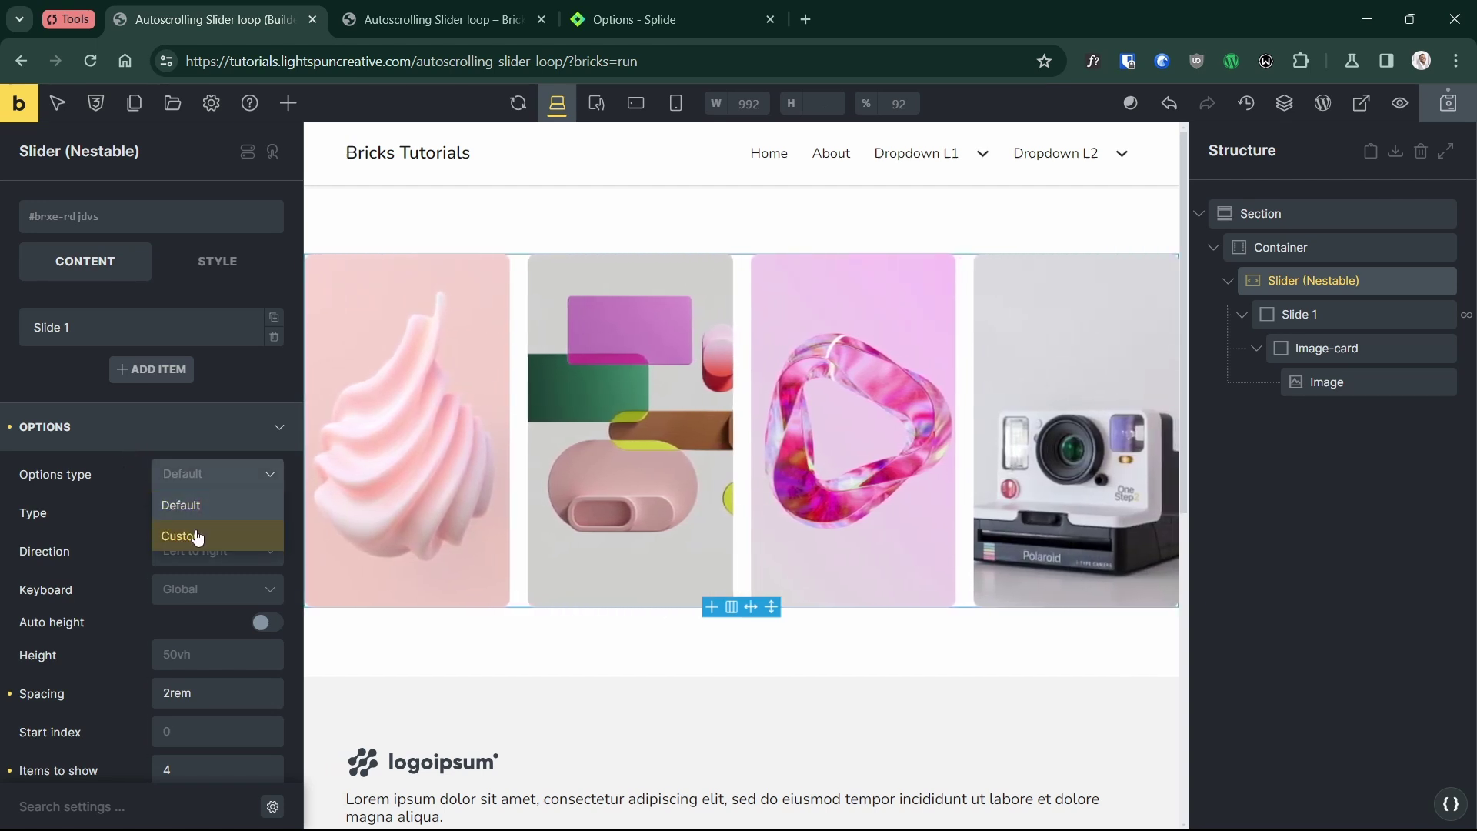
left_click(115, 483)
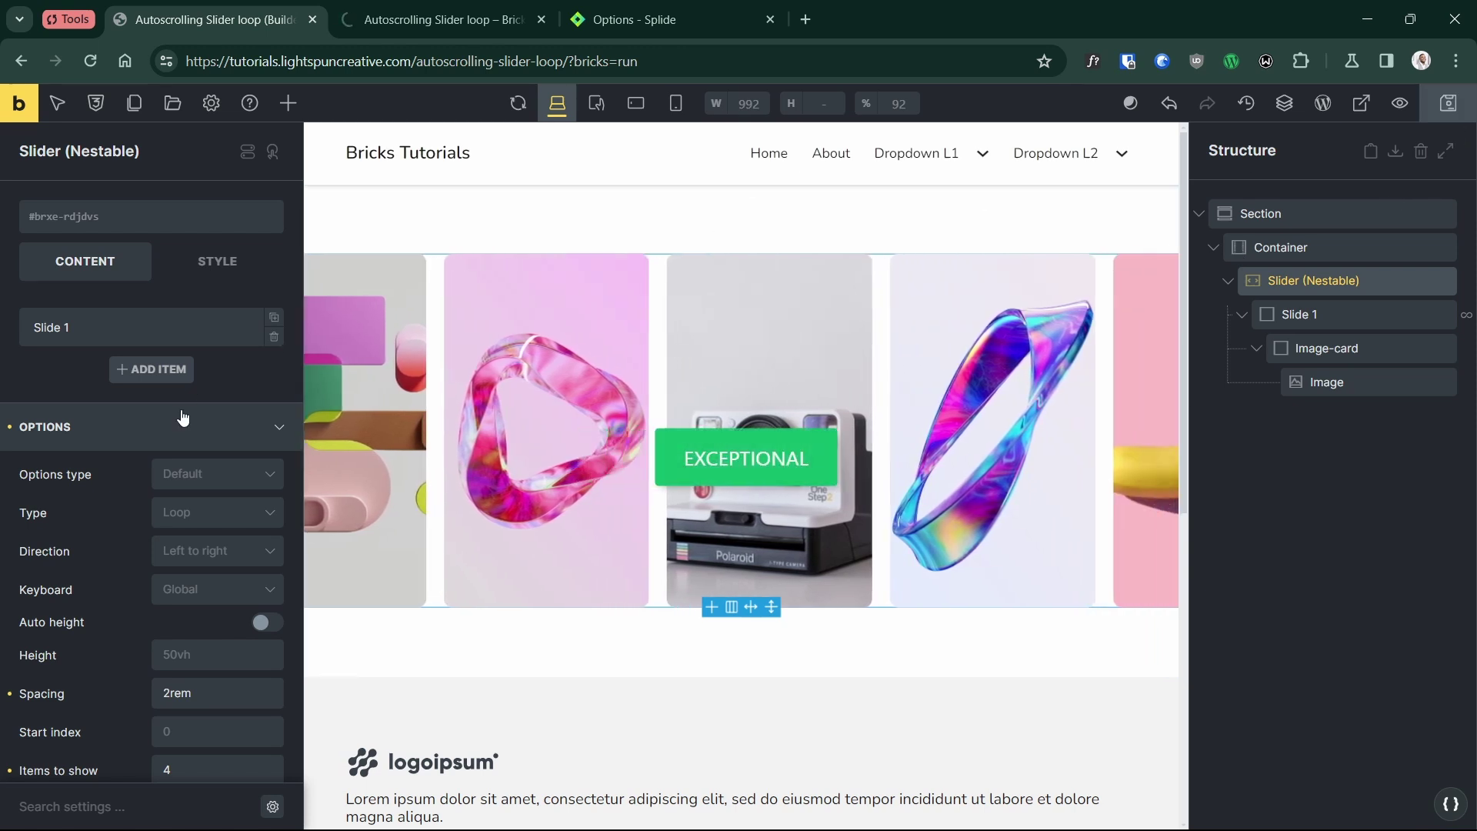
left_click(200, 470)
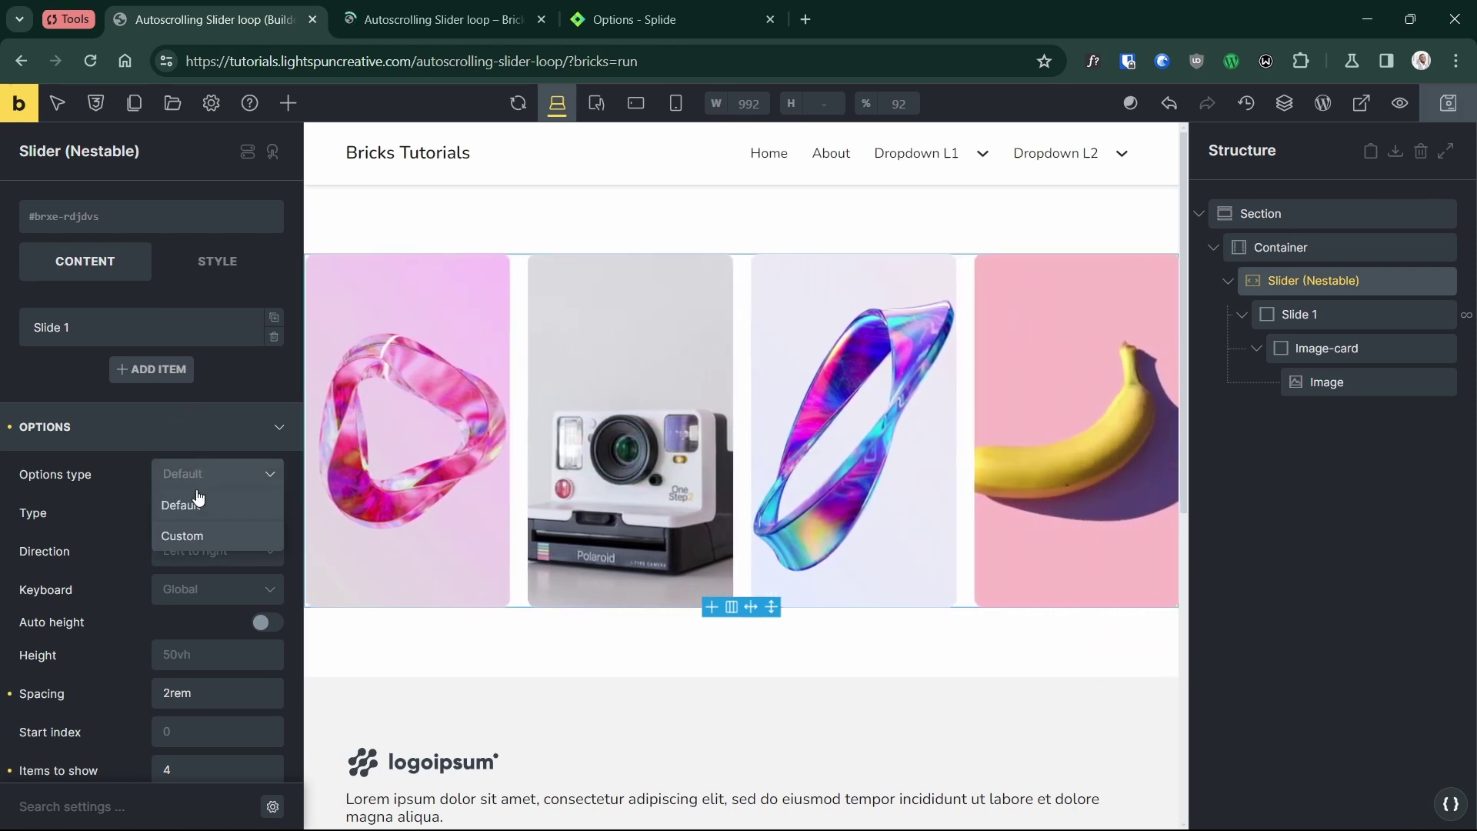
left_click(194, 536)
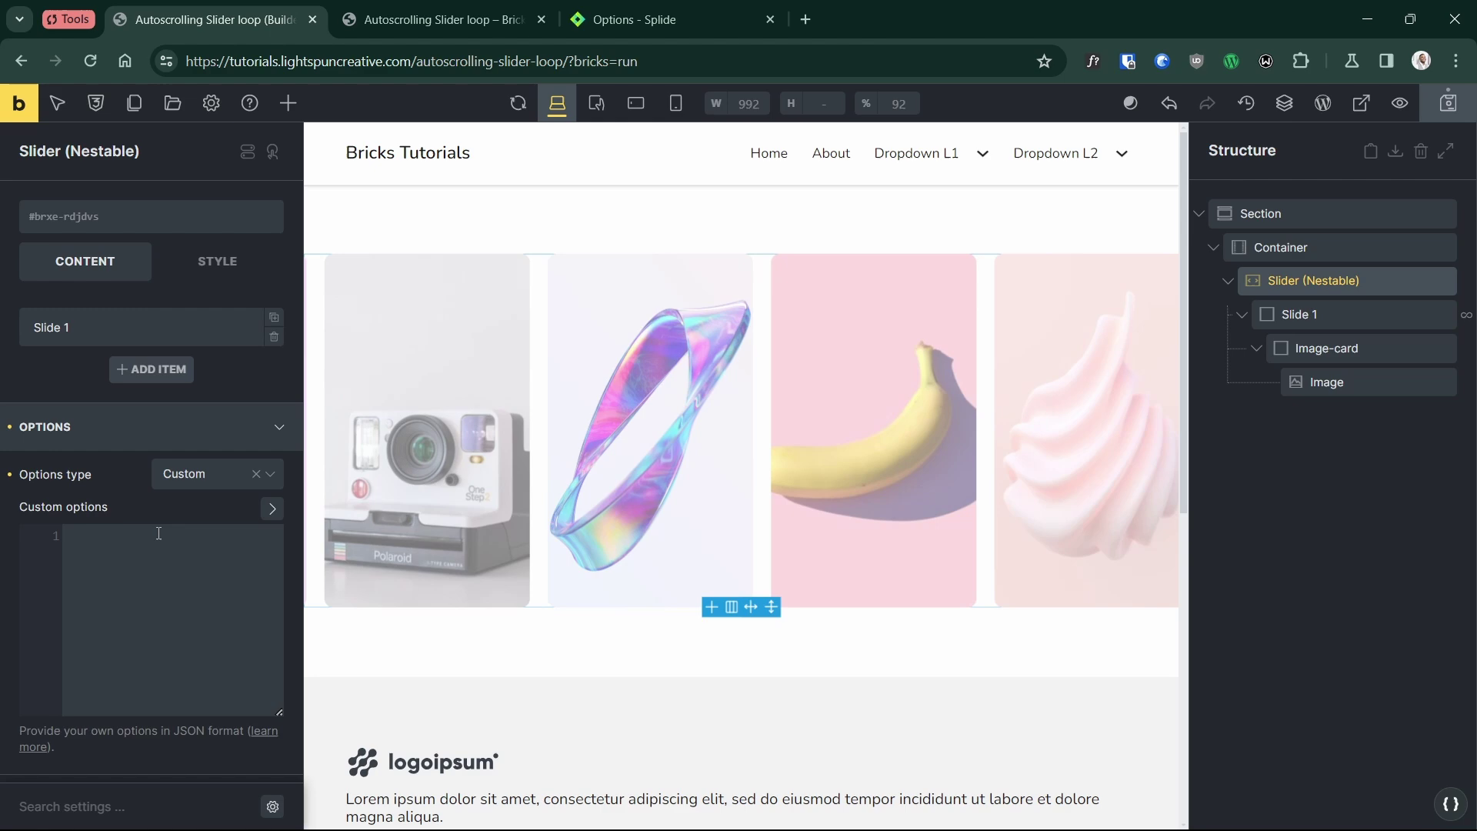
left_click(442, 19)
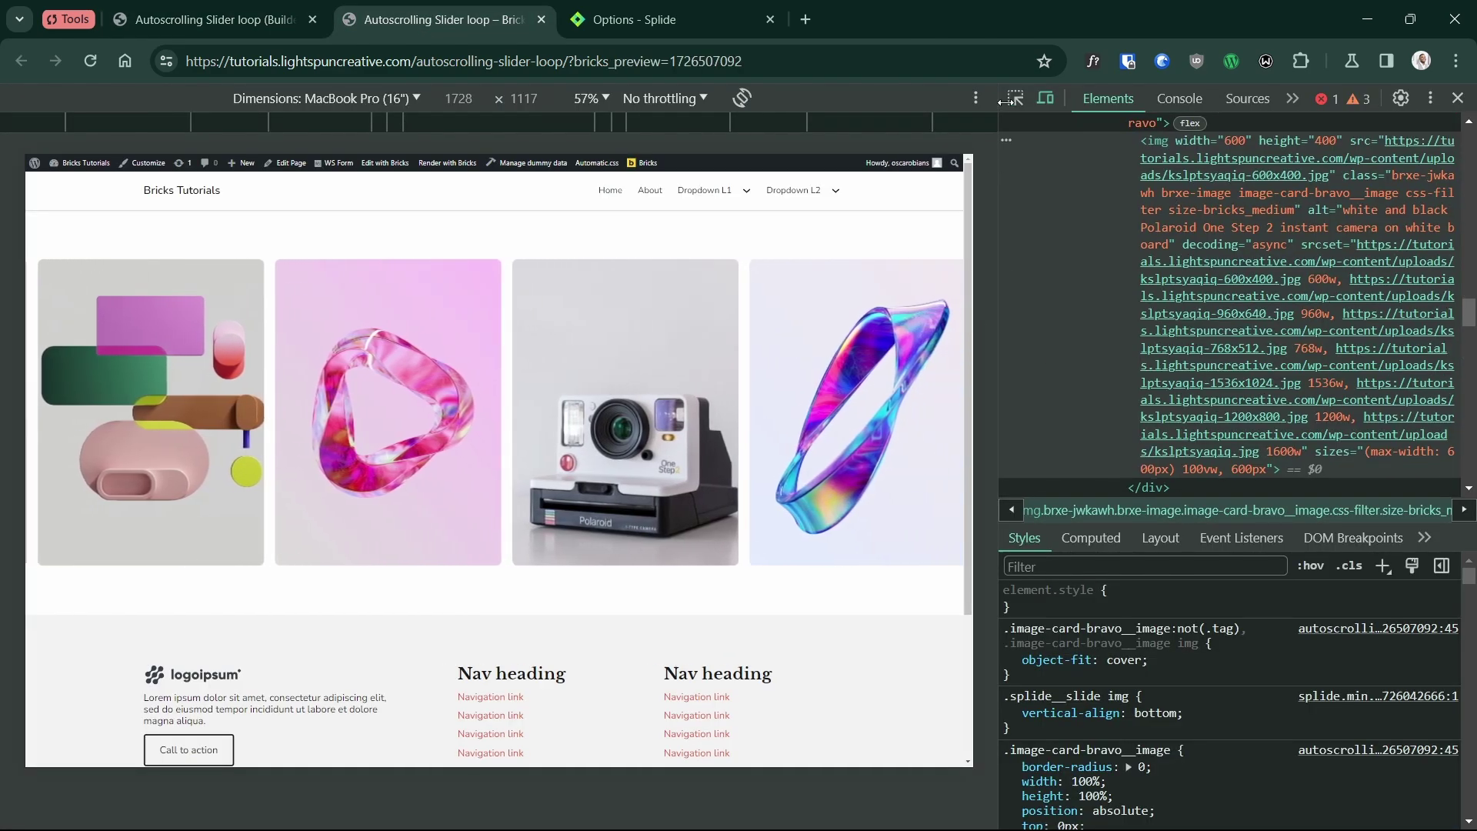
- Inspect the brxe-slider-nested div in DevTools and copy its data-splide attribute value
left_click(1010, 98)
left_click(728, 399)
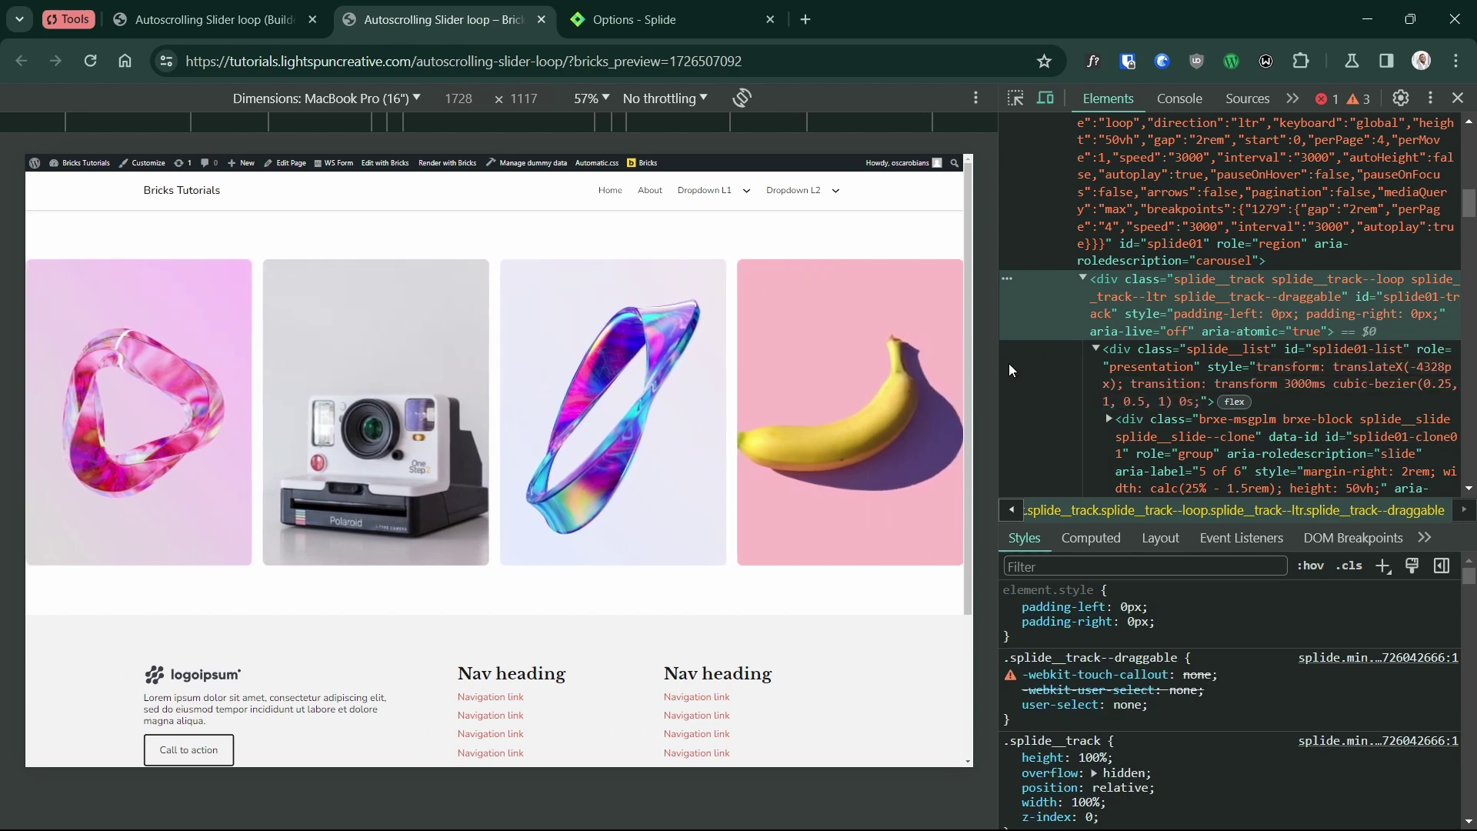
scroll(1250, 344, "up", 5)
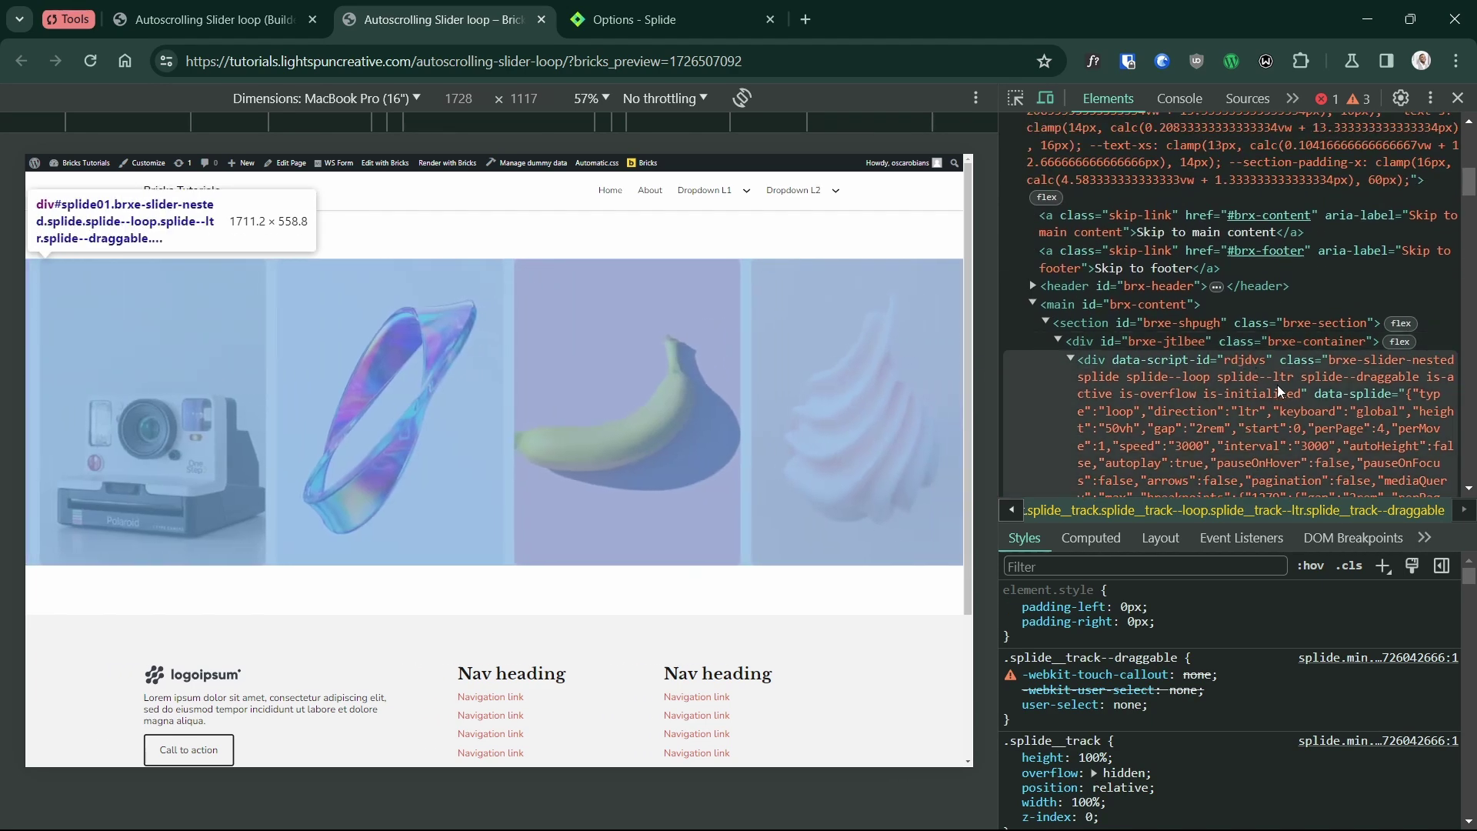
scroll(1277, 385, "down", 5)
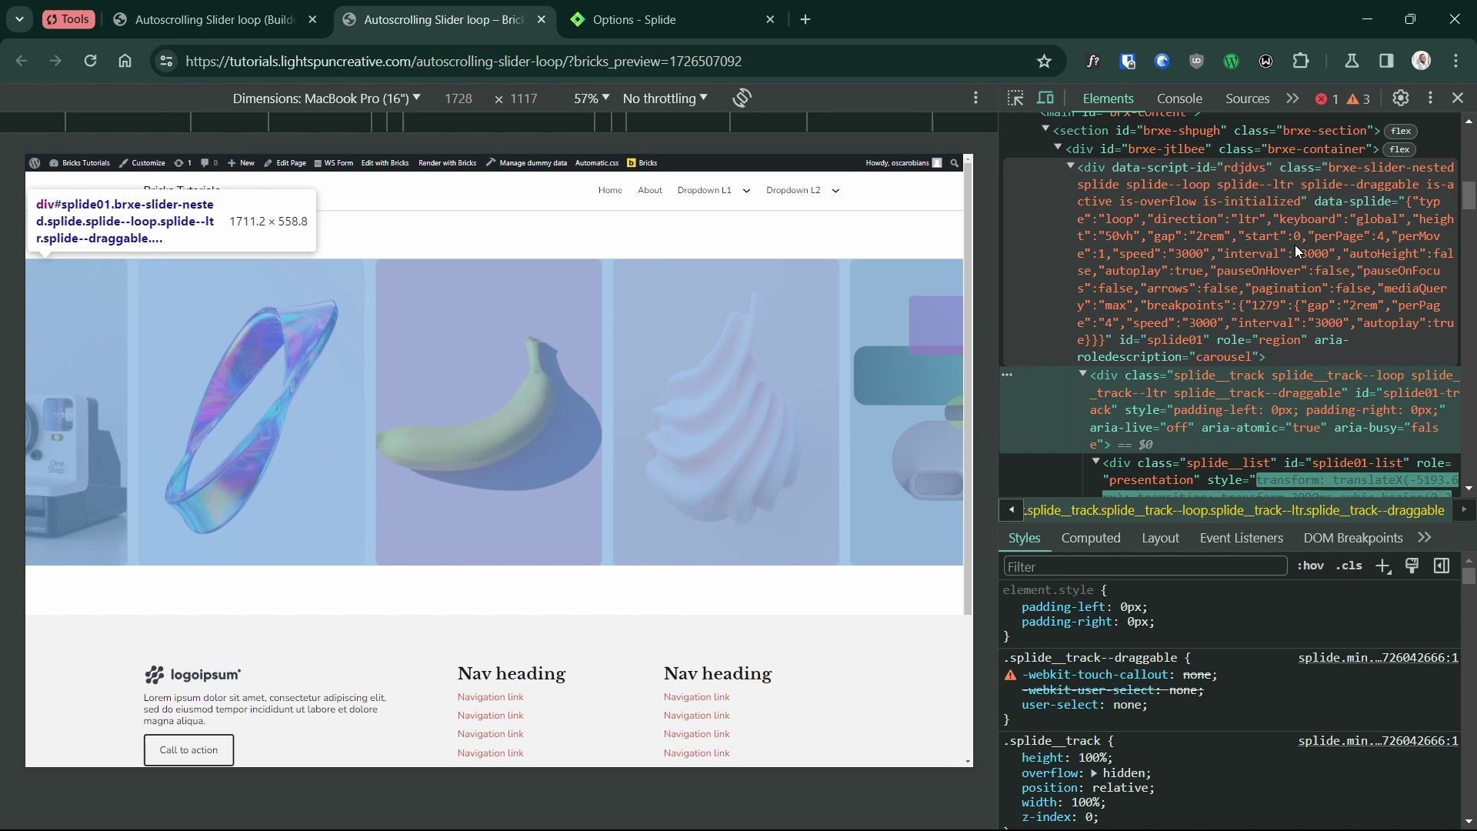
left_click(1295, 244)
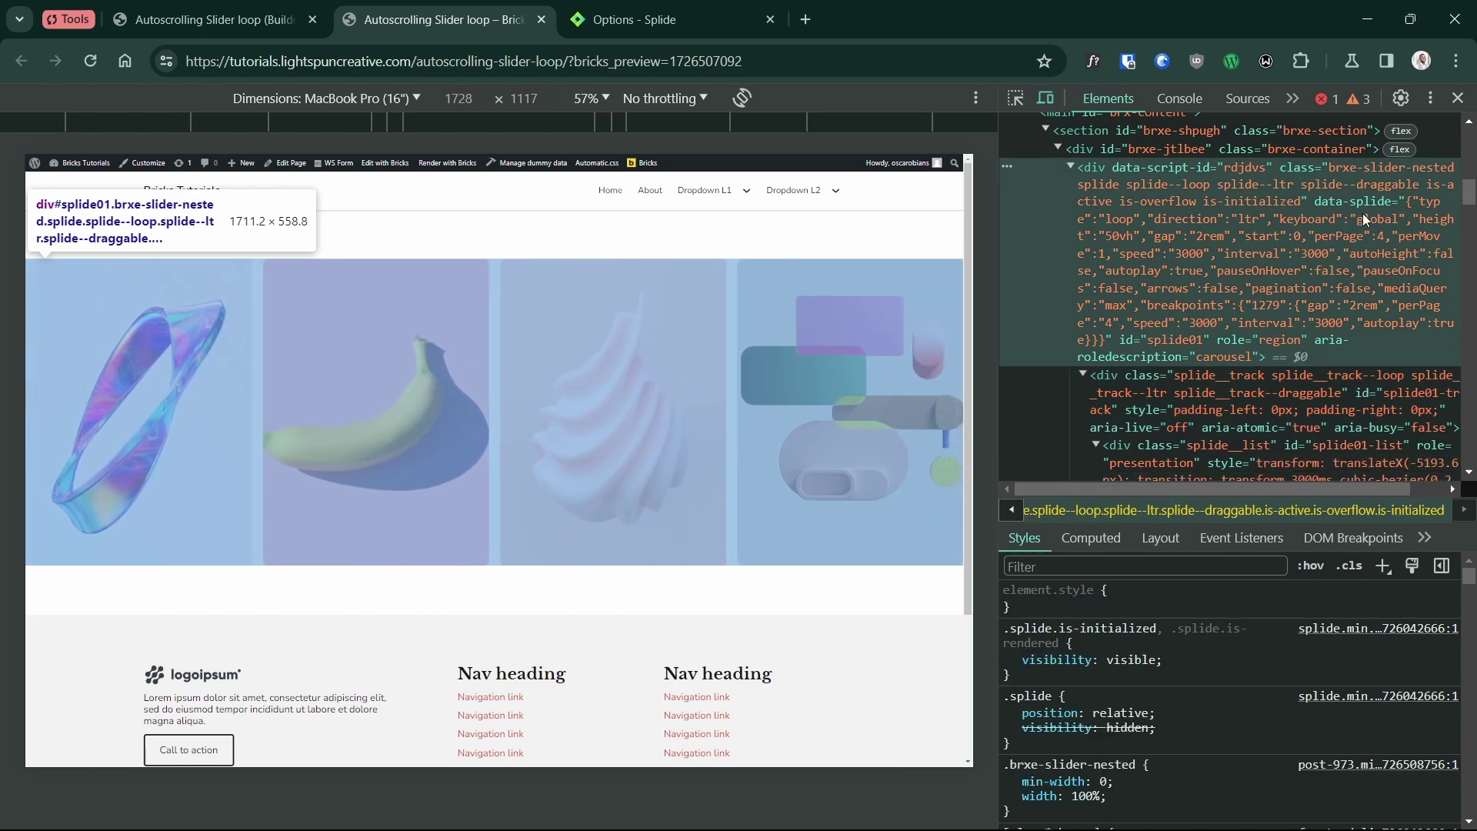
double_click(1408, 212)
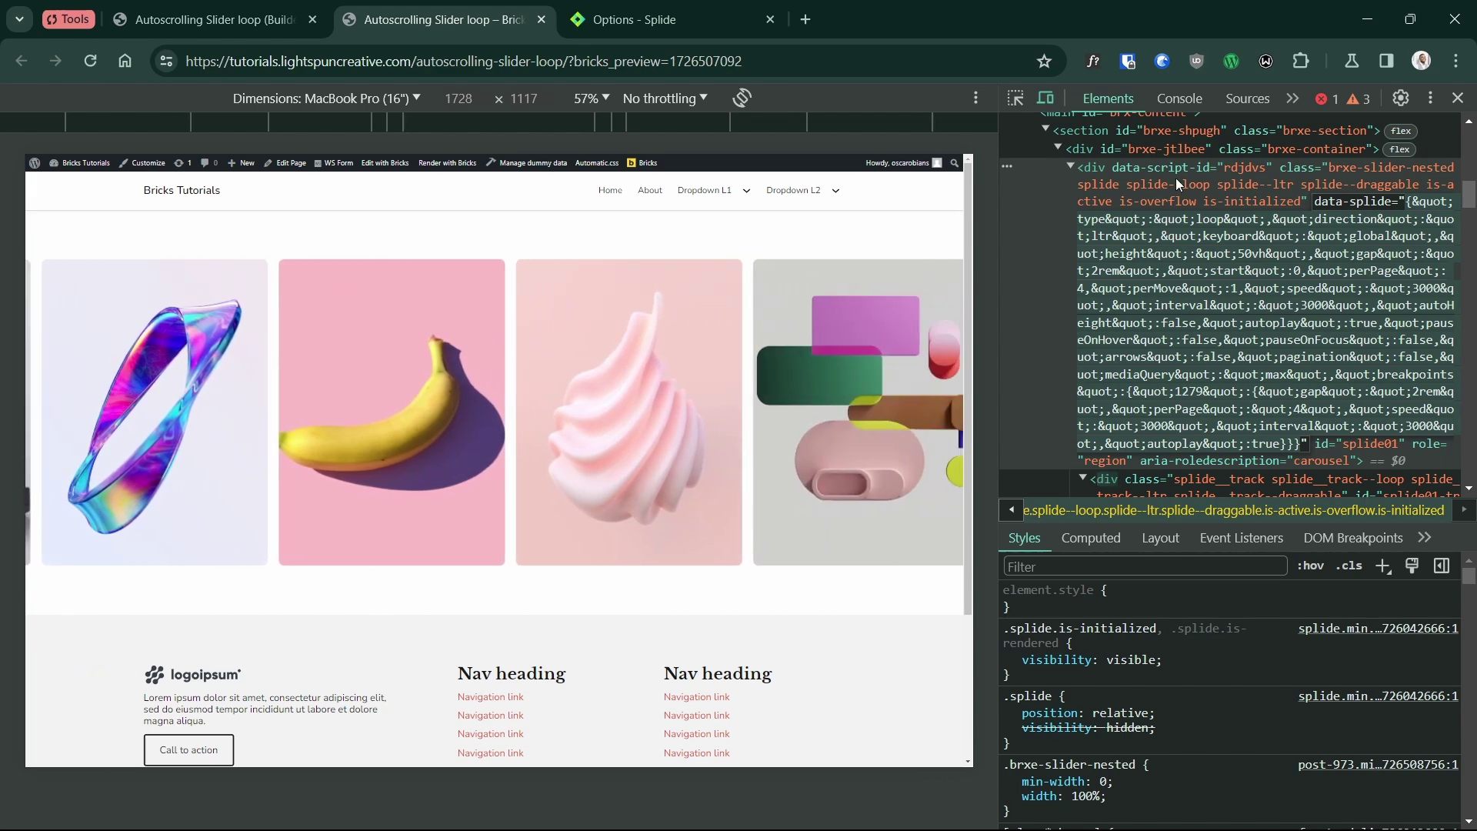
left_click(68, 19)
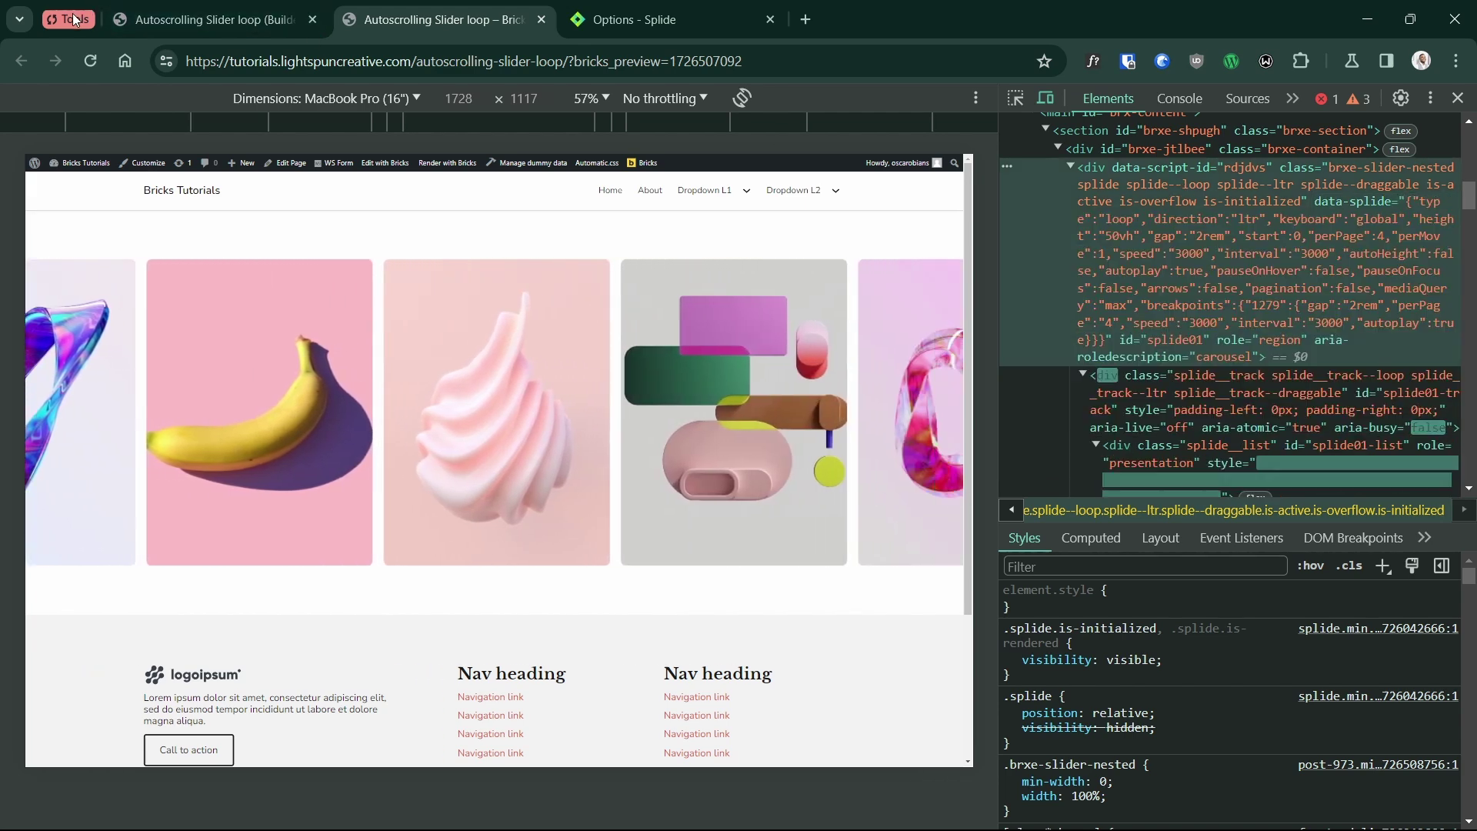
- Paste the slider options into Find and Replace Text, convert &quot; to plain quotes, and copy the result
left_click(176, 24)
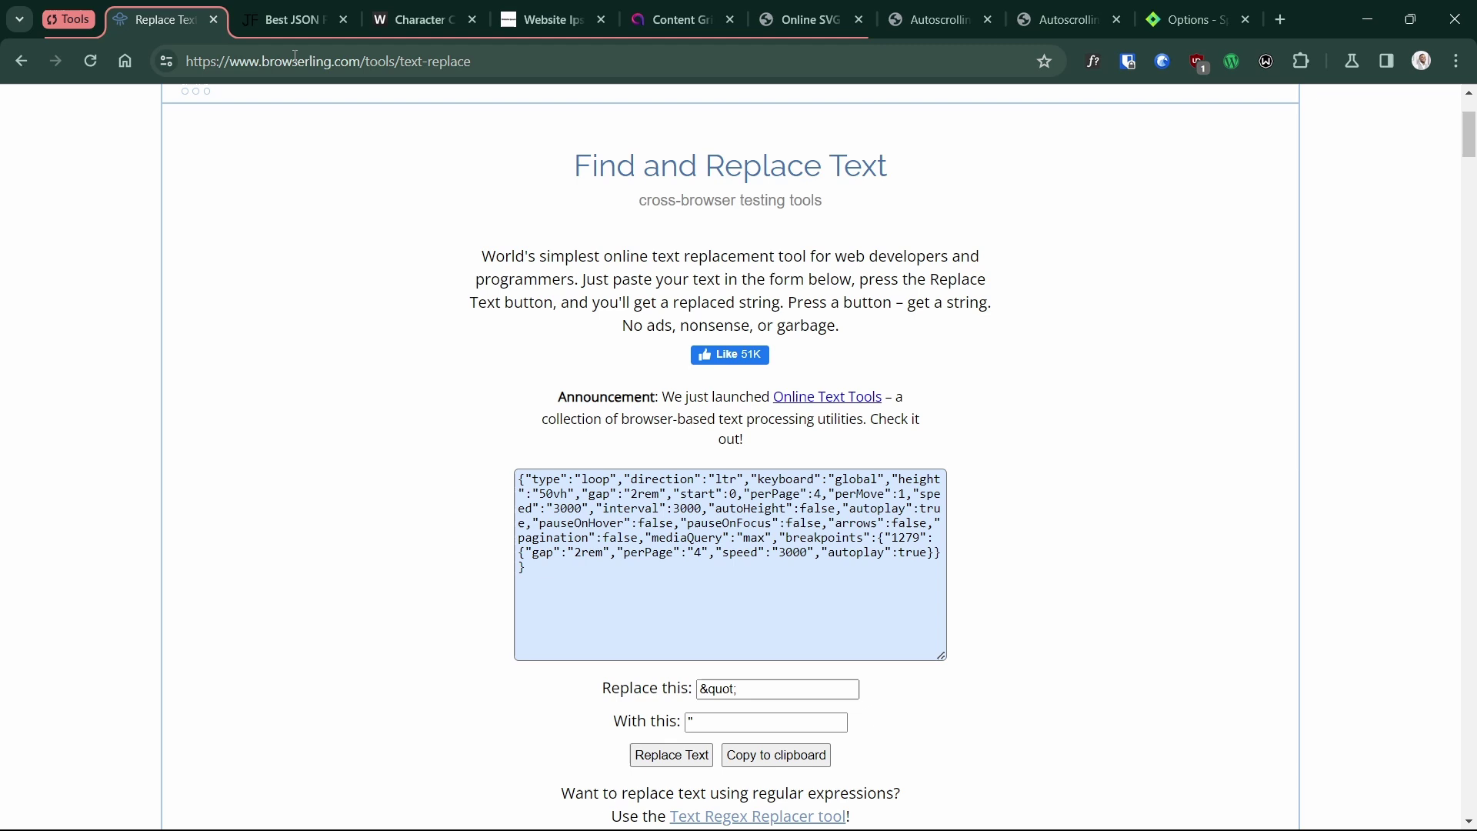
left_click(712, 548)
key("ctrl+a")
type("{&quot;type&quot;:&quot;loop&quot;,&quot;direction&quot;:&quot;ltr&quot;,&quot;keyboard&quot;:&quot;global&quot;,&quot;height&quot;:&quot;50vh&quot;,&quot;gap&quot;:&quot;2rem&quot;,&quot;start&quot;:0,&quot;perPage&quot;:4,&quot;perMove&quot;:1,&quot;speed&quot;:&quot;3000&quot;,&quot;interval&quot;:3000,&quot;autoHeight&quot;:false,&quot;autoplay&quot;:true,&quot;pauseOnHover&quot;:false,&quot;pauseOnFocus&quot;:false,&quot;arrows&quot;:false,&quot;pagination&quot;:false,&quot;mediaQuery&quot;:&quot;max&quot;,&quot;breakpoints&quot;:{&quot;1279&quot;:{&quot;gap&quot;:&quot;2rem&quot;,&quot;perPage&quot;:&quot;4&quot;,&quot;speed&quot;:&quot;3000&quot;,&quot;interval&quot;:&quot;3000&quot;,&quot;autoplay&quot;:true}}}")
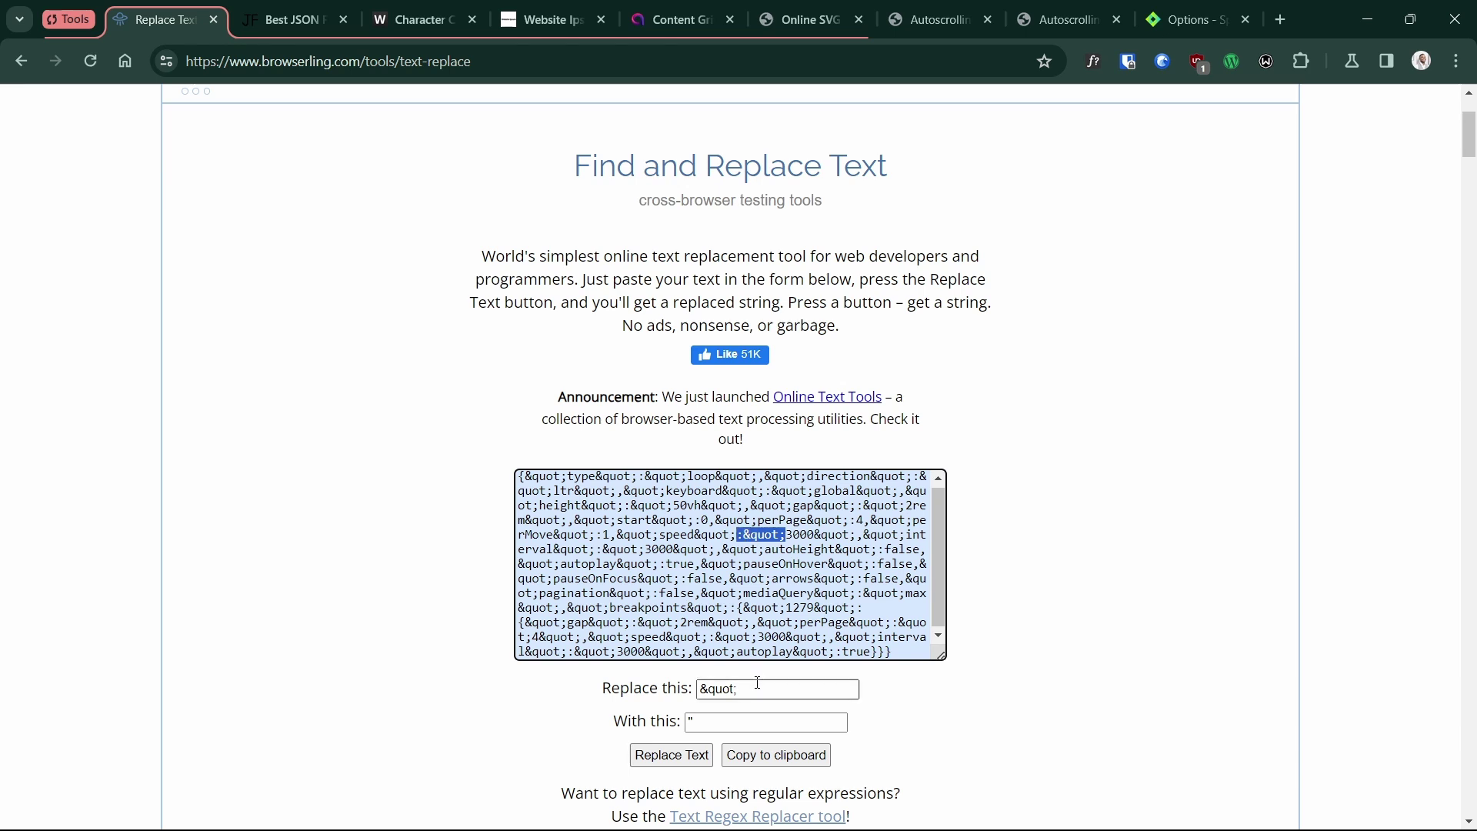
left_click(672, 756)
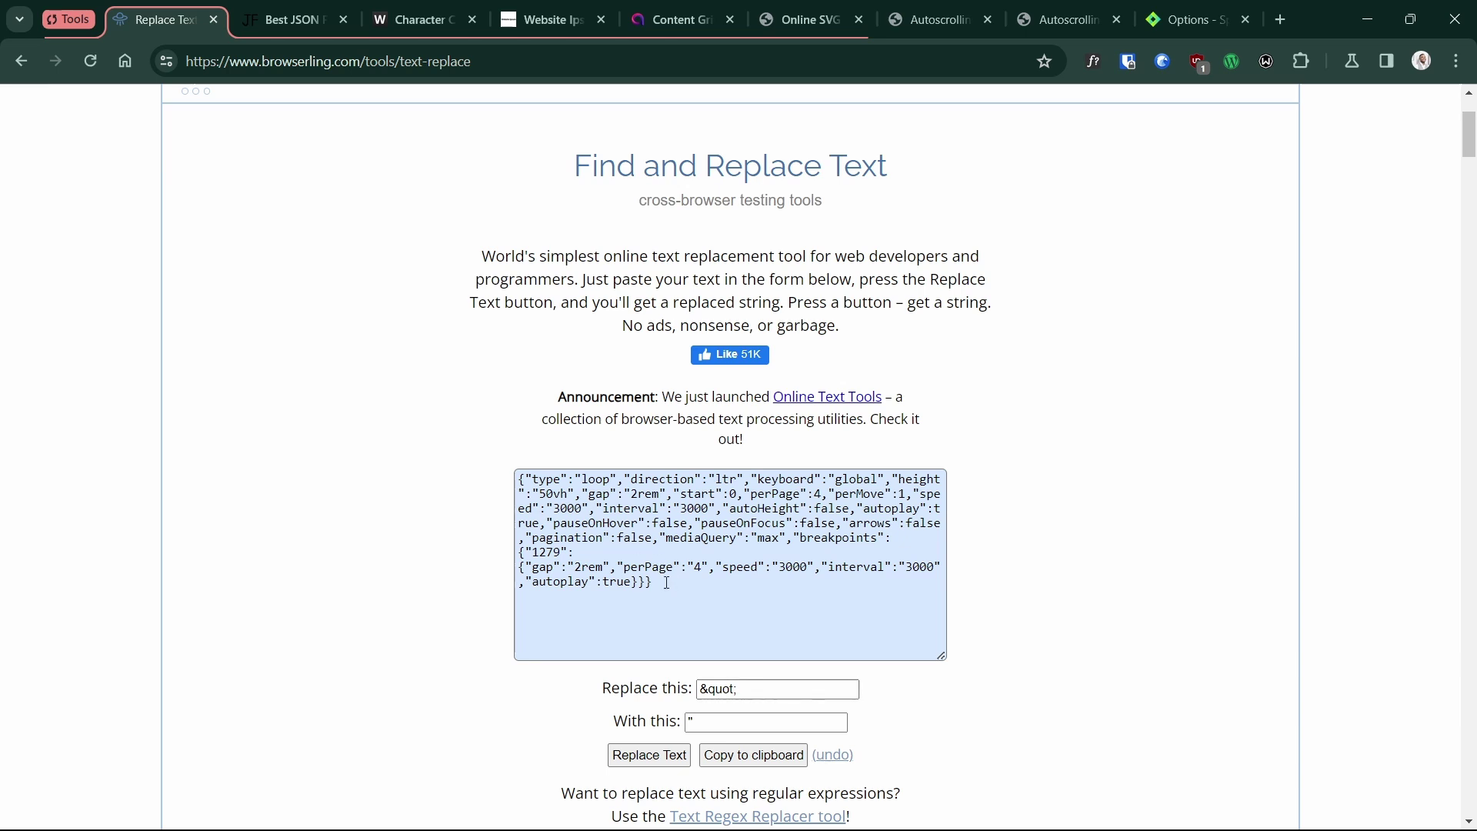
left_click_drag(635, 564, 504, 474)
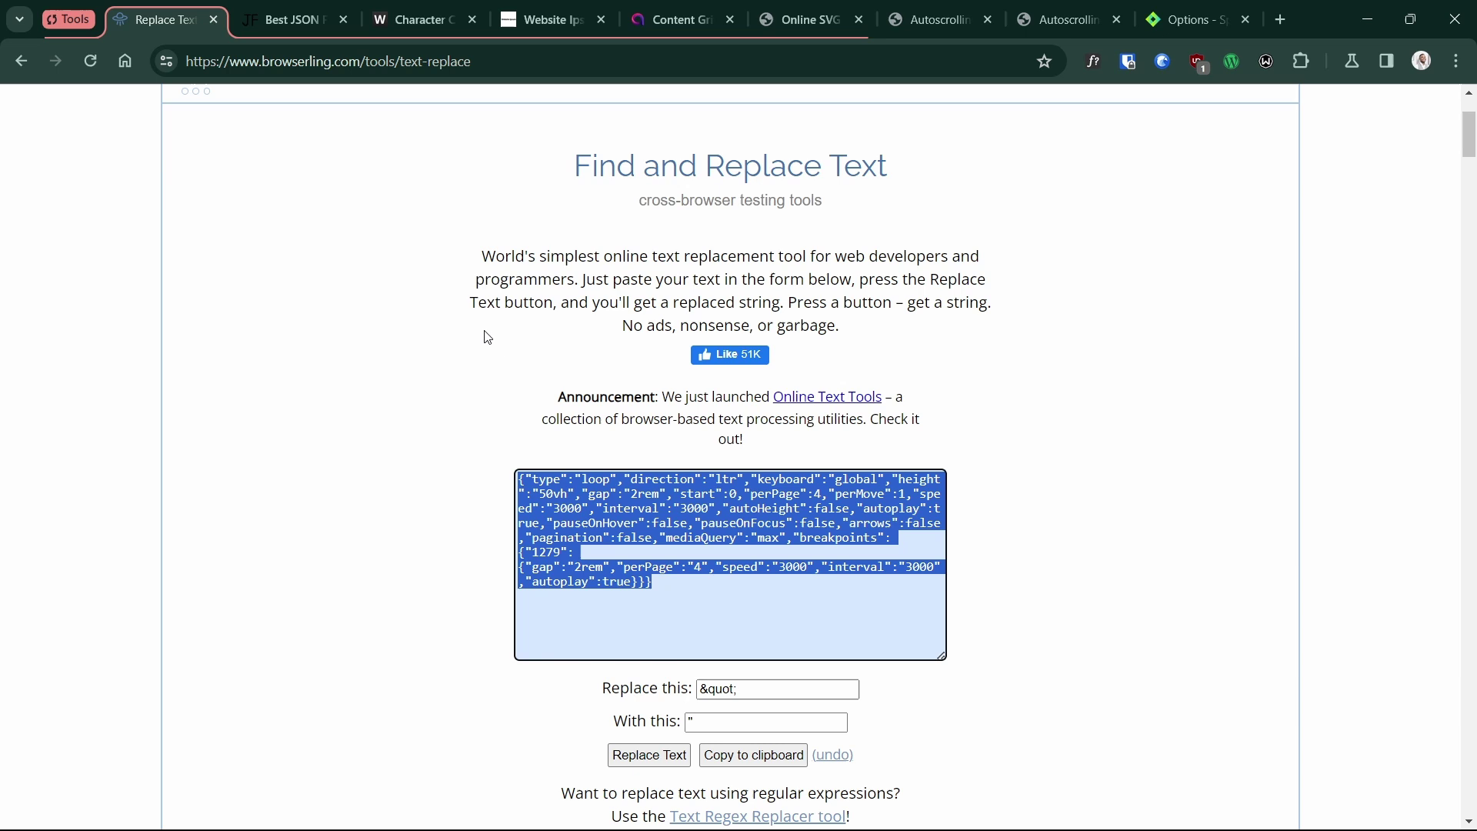
left_click(280, 27)
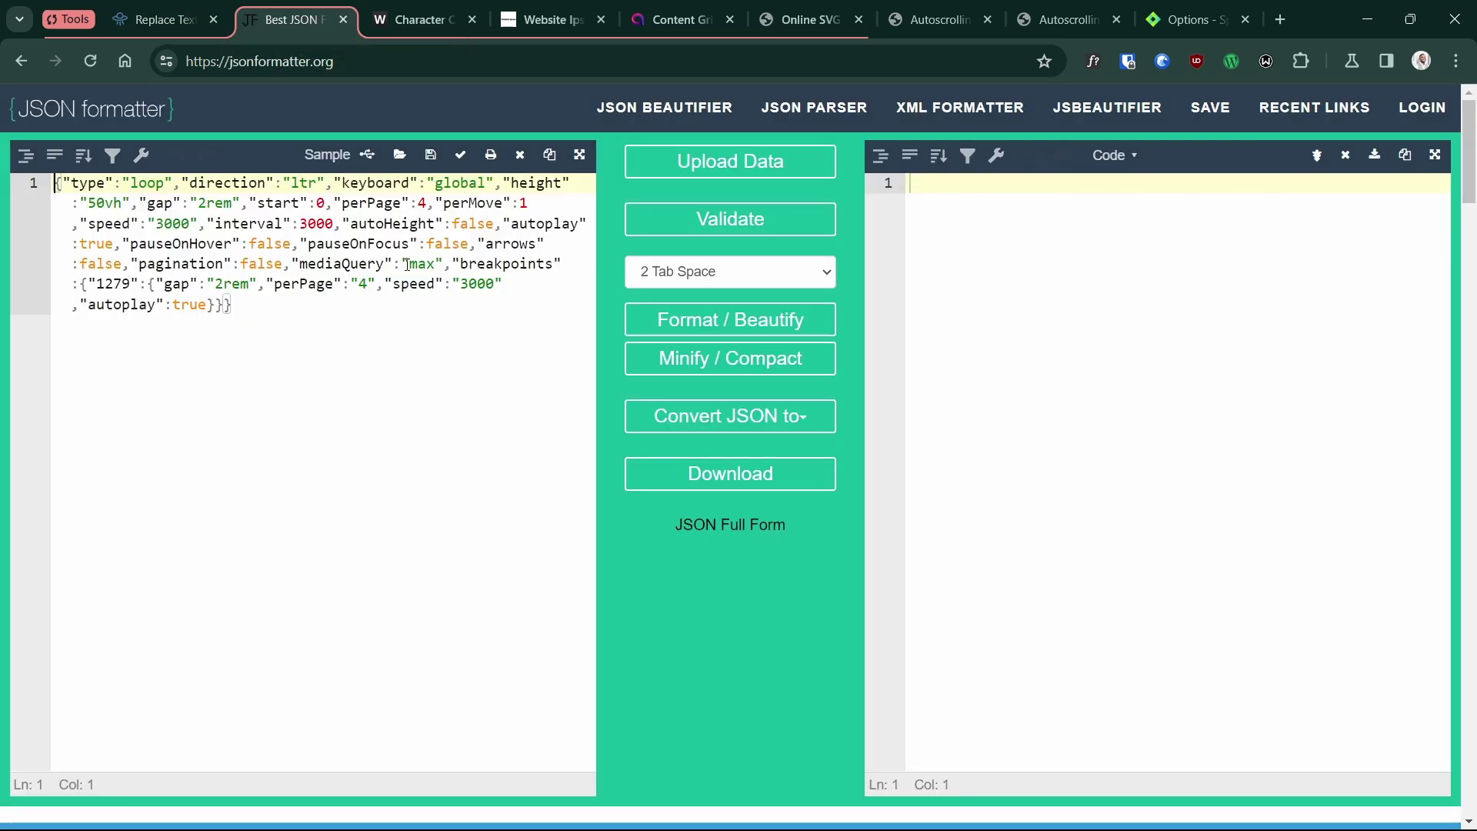
- Paste the cleaned JSON into JSON Formatter and copy the indented output
key("ctrl+a")
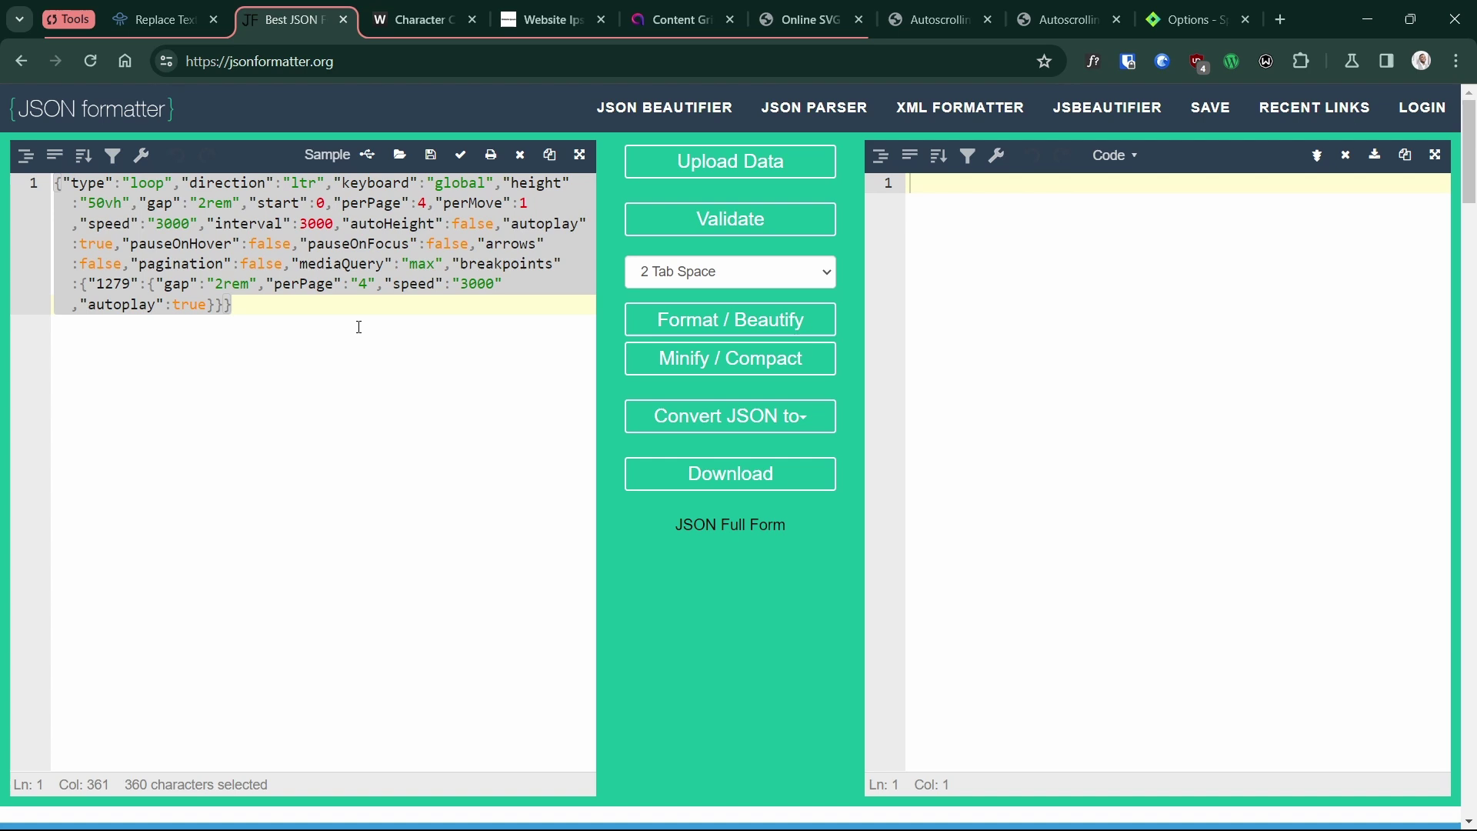
type("{\"type\":\"loop\",\"direction\":\"ltr\",\"keyboard\":\"global\",\"height\":\"50vh\",\"gap\":\"2rem\",\"start\":0,\"perPage\":4,\"perMove\":1,\"speed\":\"3000\",\"interval\":\"3000\",\"autoHeight\":false,\"autoplay\":true,\"pauseOnHover\":false,\"pauseOnFocus\":false,\"arrows\":false,\"pagination\":false,\"mediaQuery\":\"max\",\"breakpoints\":{\"1279\":{\"gap\":\"2rem\",\"perPage\":\"4\",\"speed\":\"3000\",\"interval\":\"3000\",\"autoplay\":true}}}")
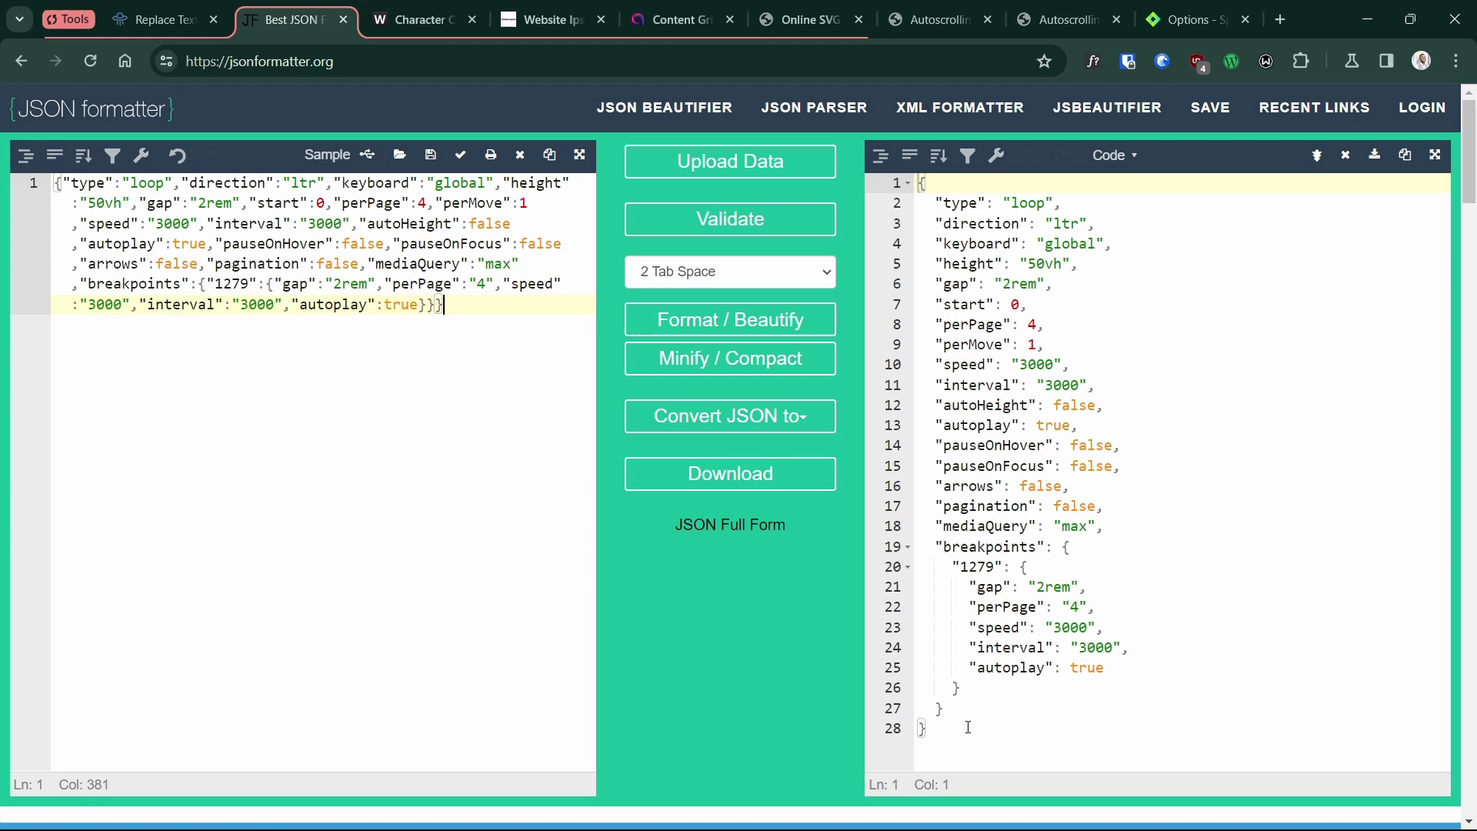
left_click_drag(968, 727, 882, 162)
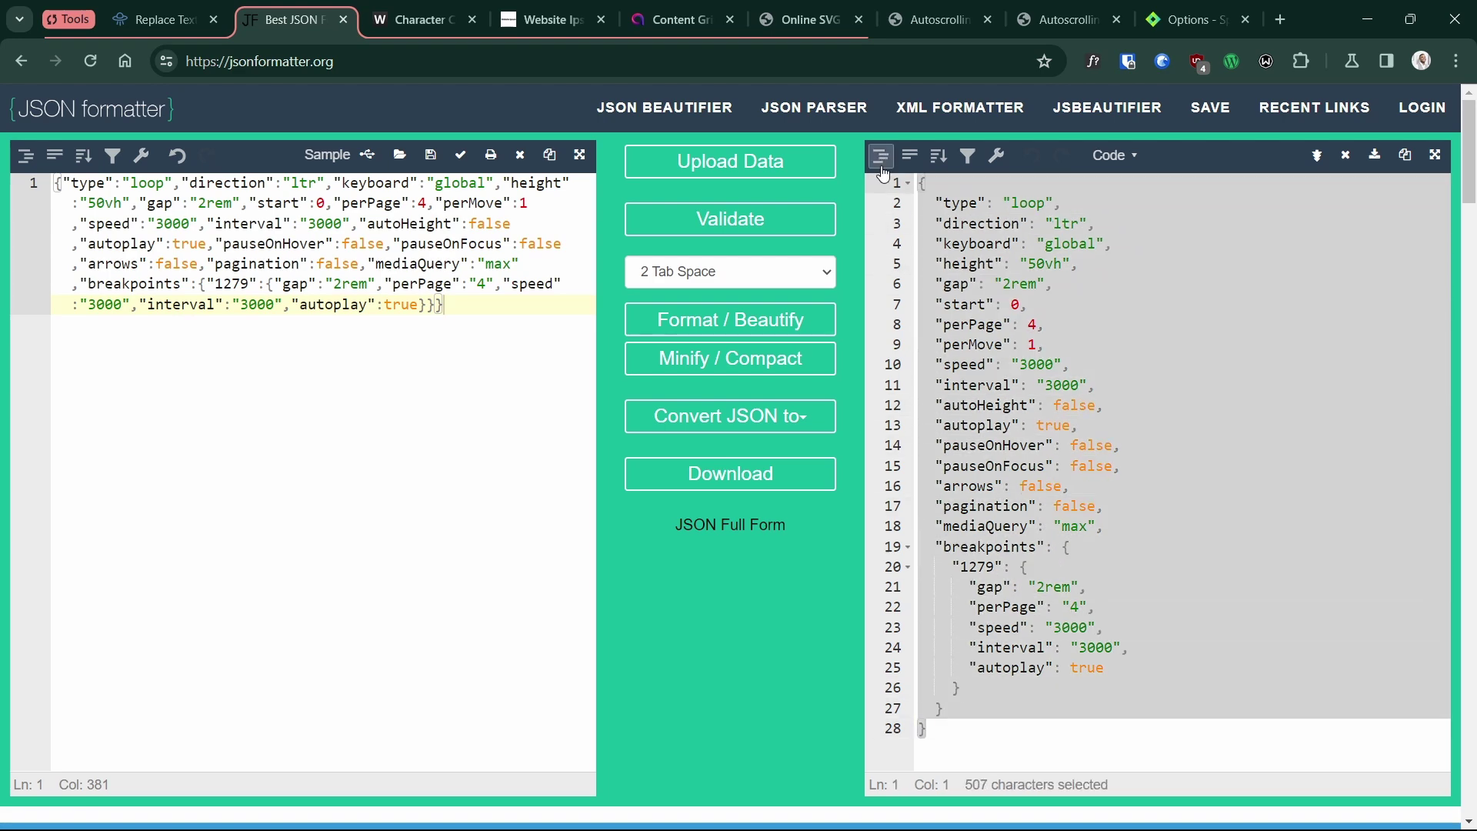
left_click(177, 20)
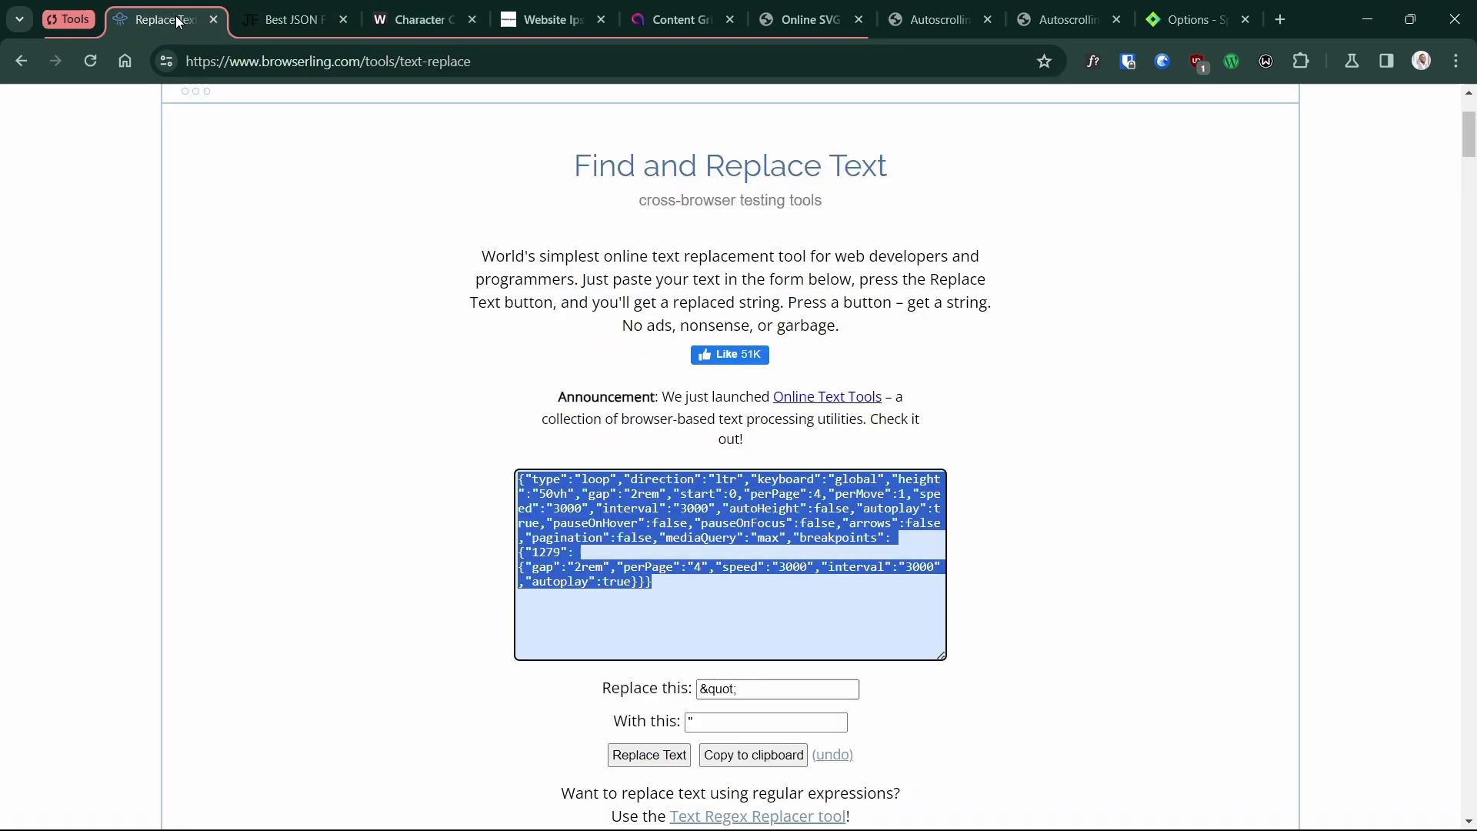
- Paste the formatted JSON into the slider's empty Custom options box
left_click(938, 21)
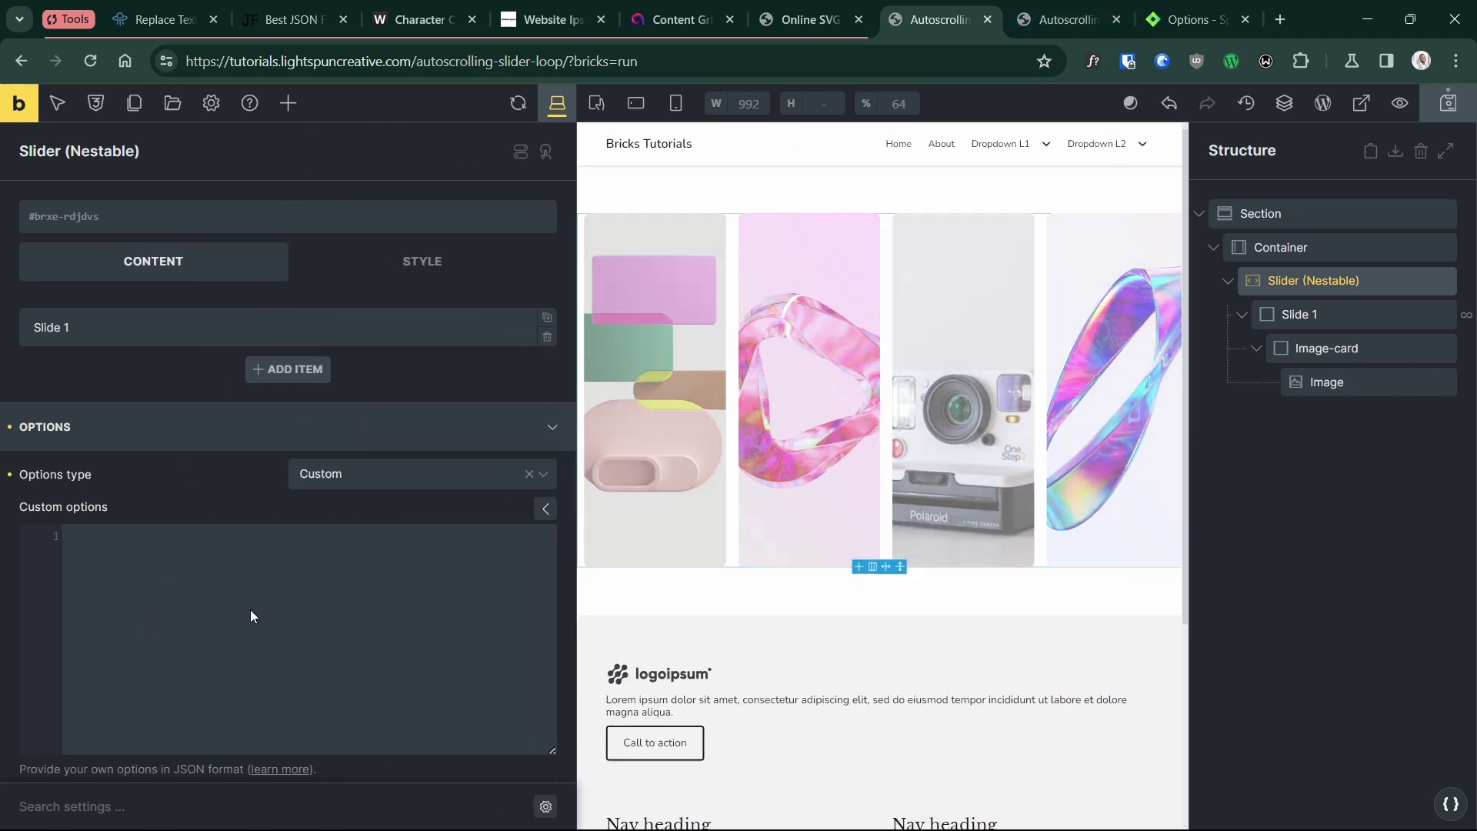
left_click(264, 598)
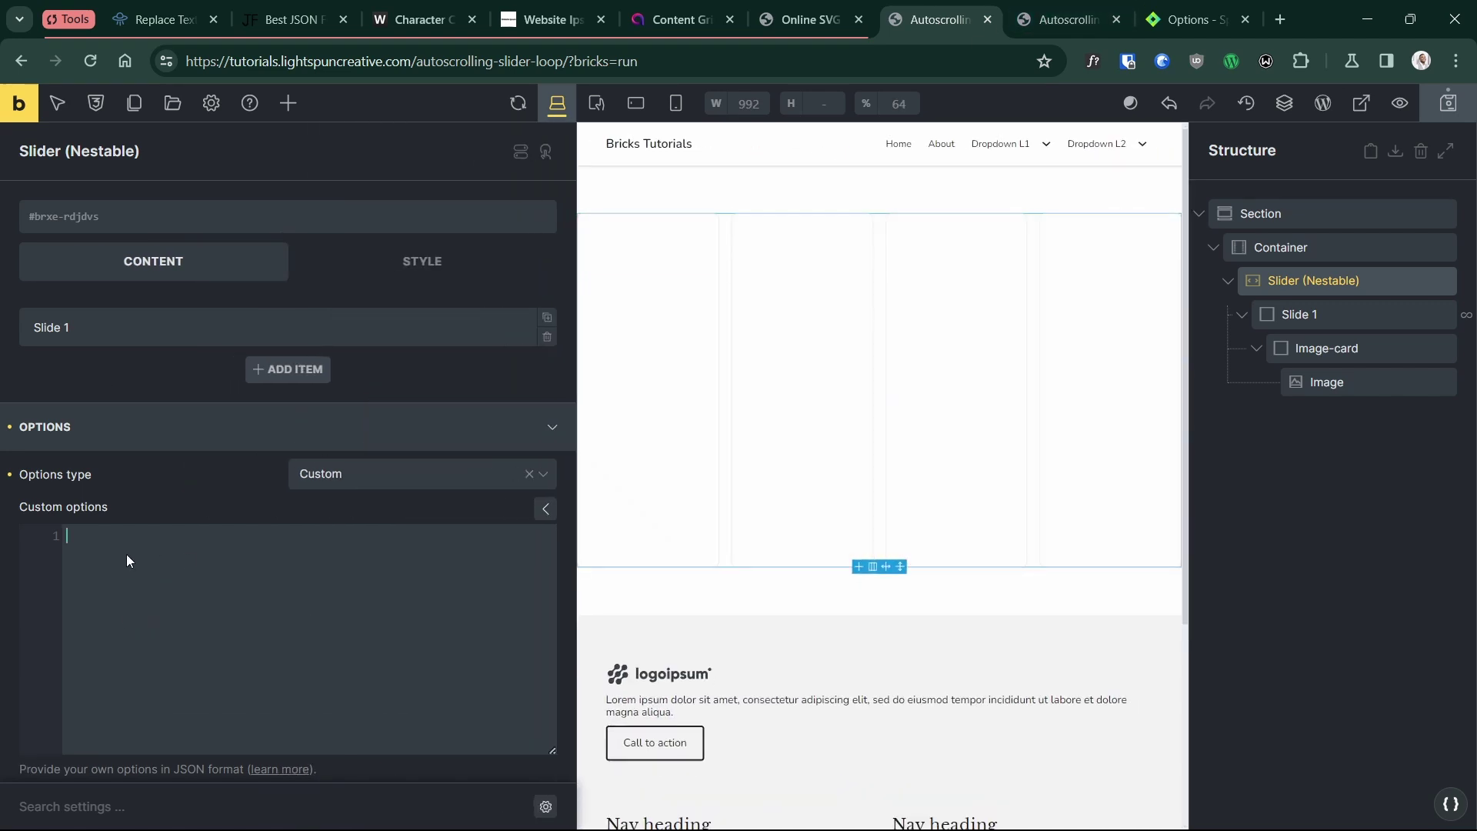
key("ctrl+v")
scroll(167, 570, "down", 2)
scroll(170, 565, "up", 2)
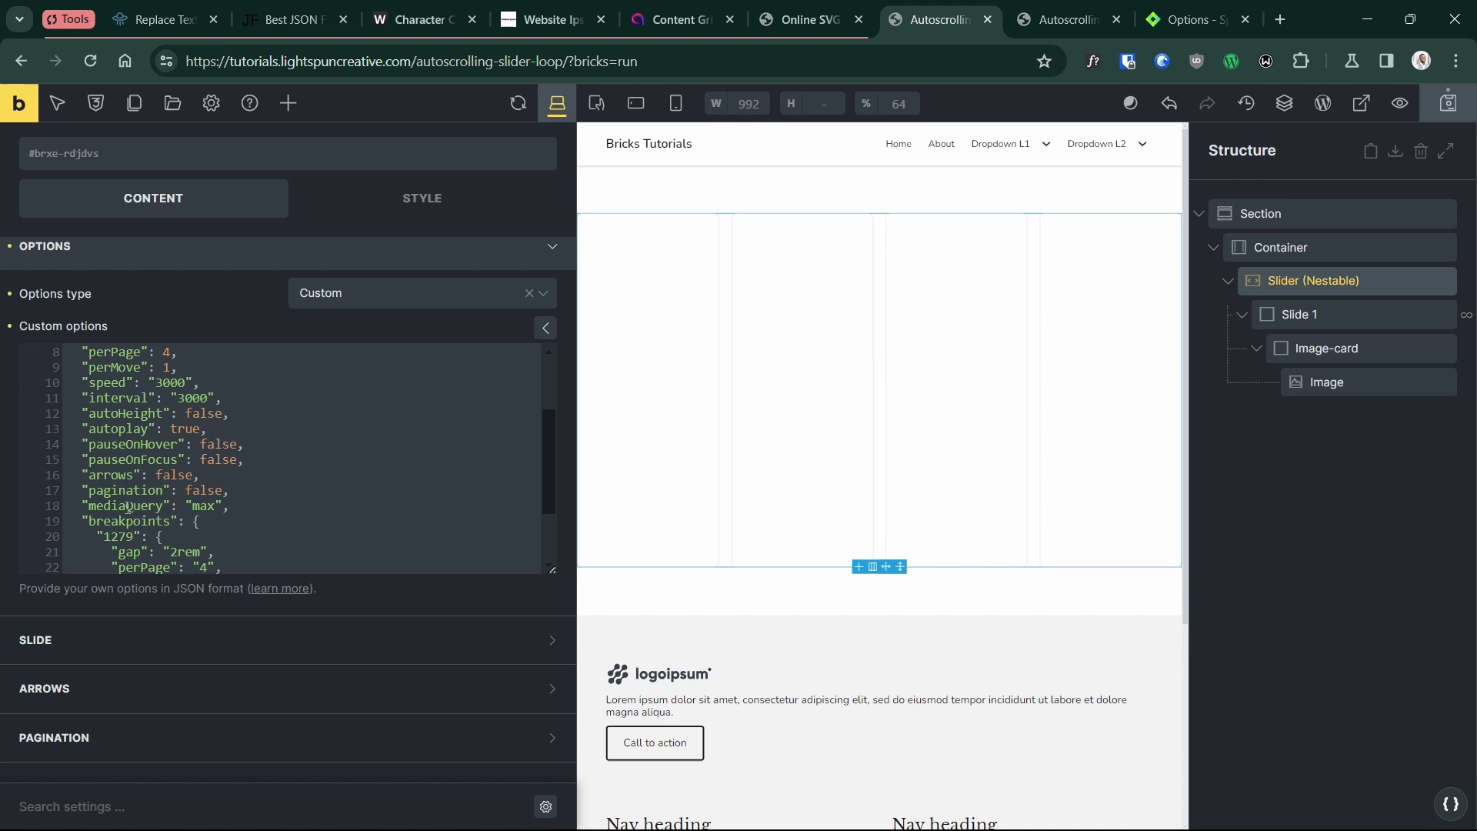
scroll(197, 477, "down", 2)
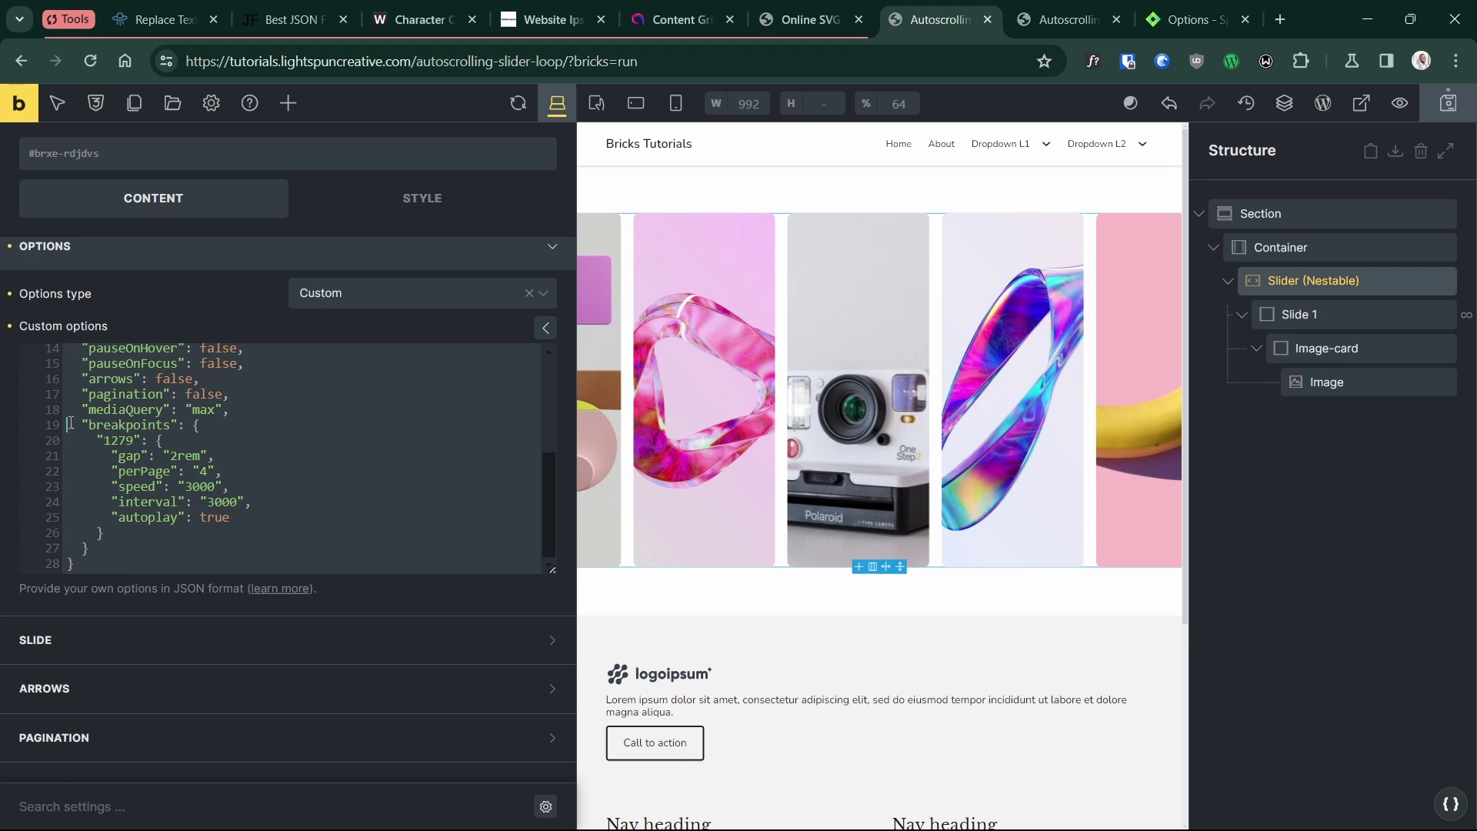
- Delete the breakpoints block (lines 19–27) from the custom options
left_click_drag(70, 424, 89, 547)
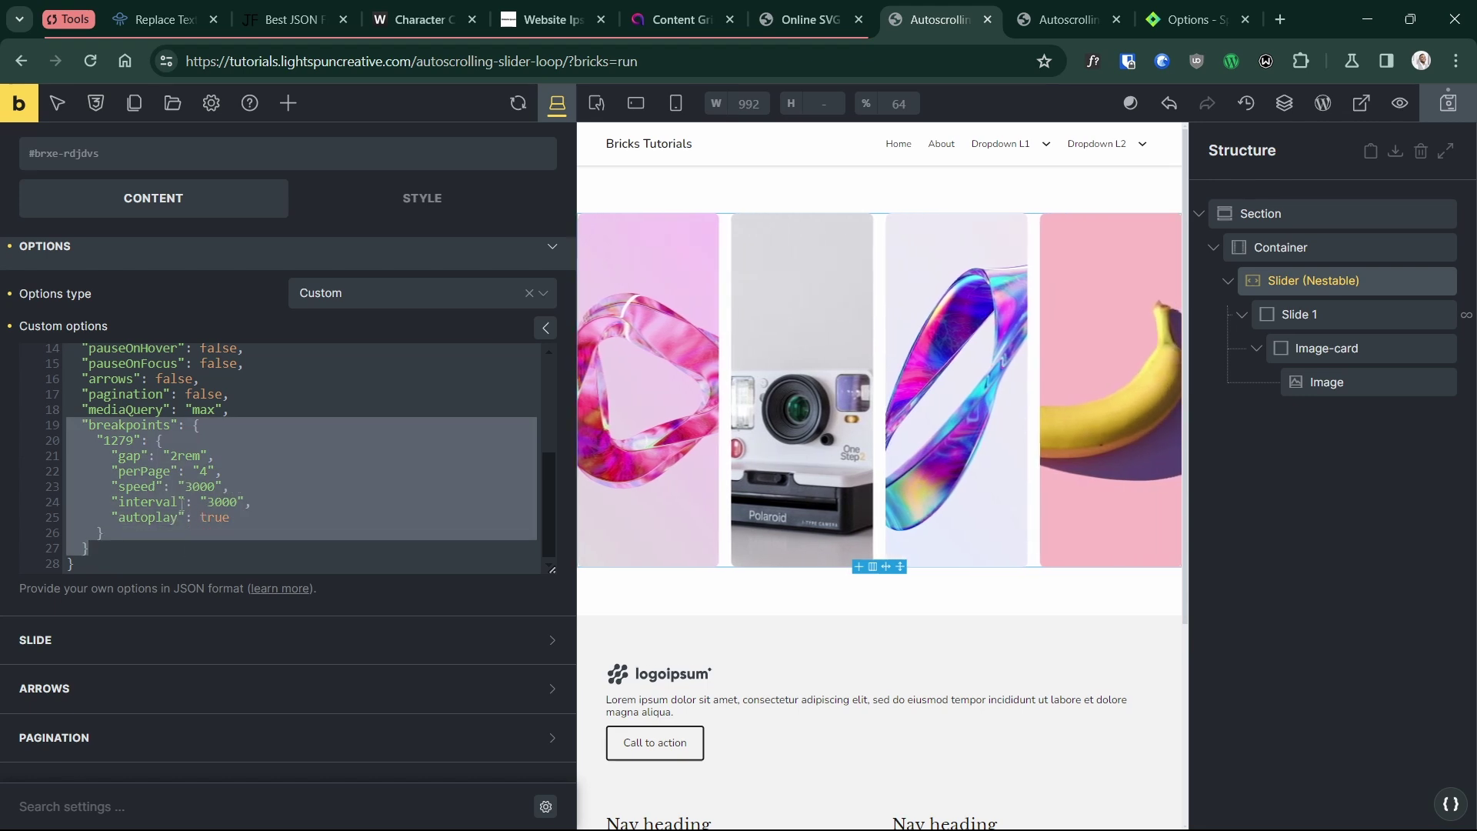
key("BackSpace")
key("BackSpace")
key("BackSpace")
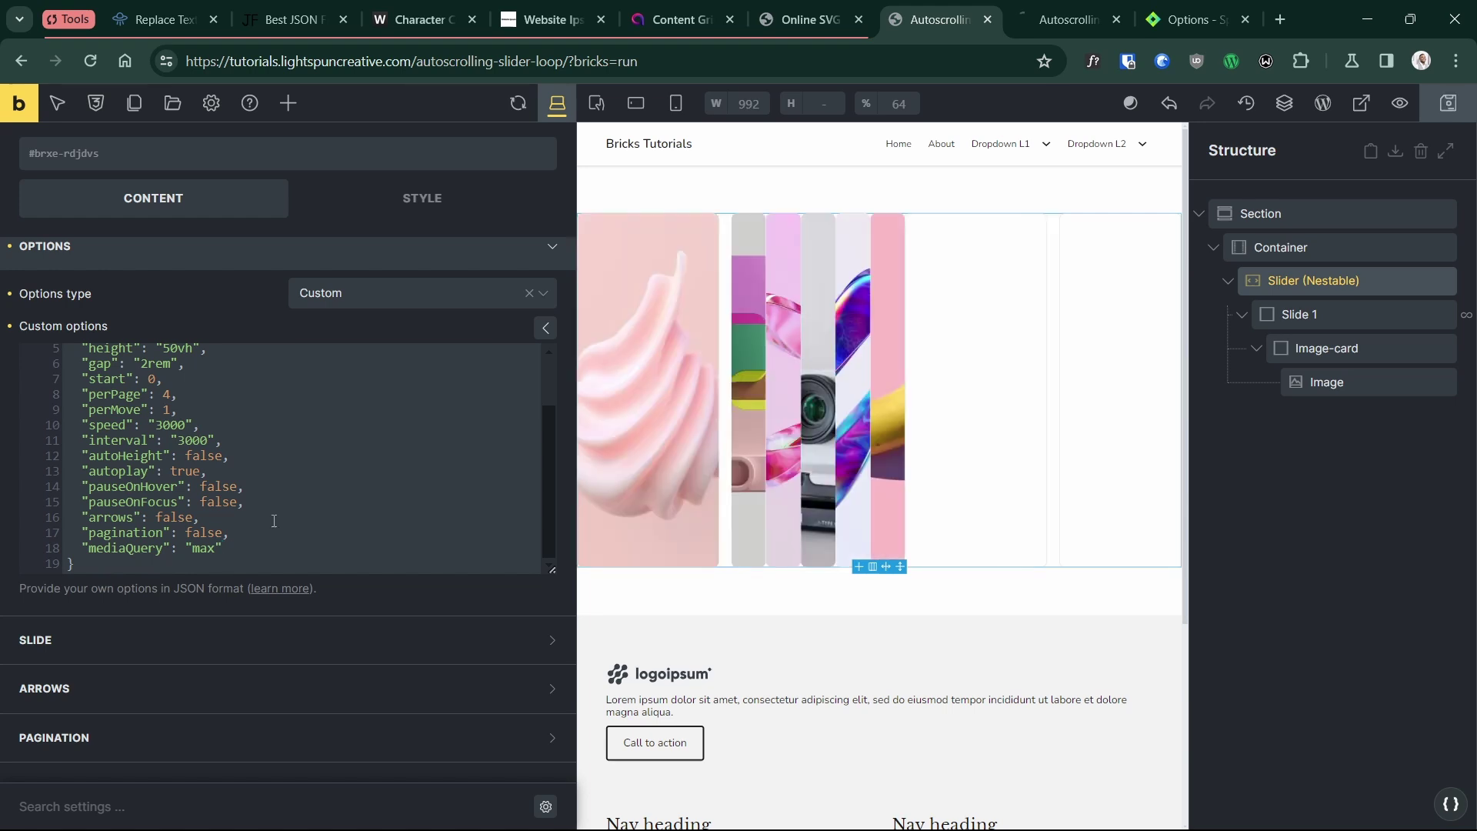
left_click(48, 24)
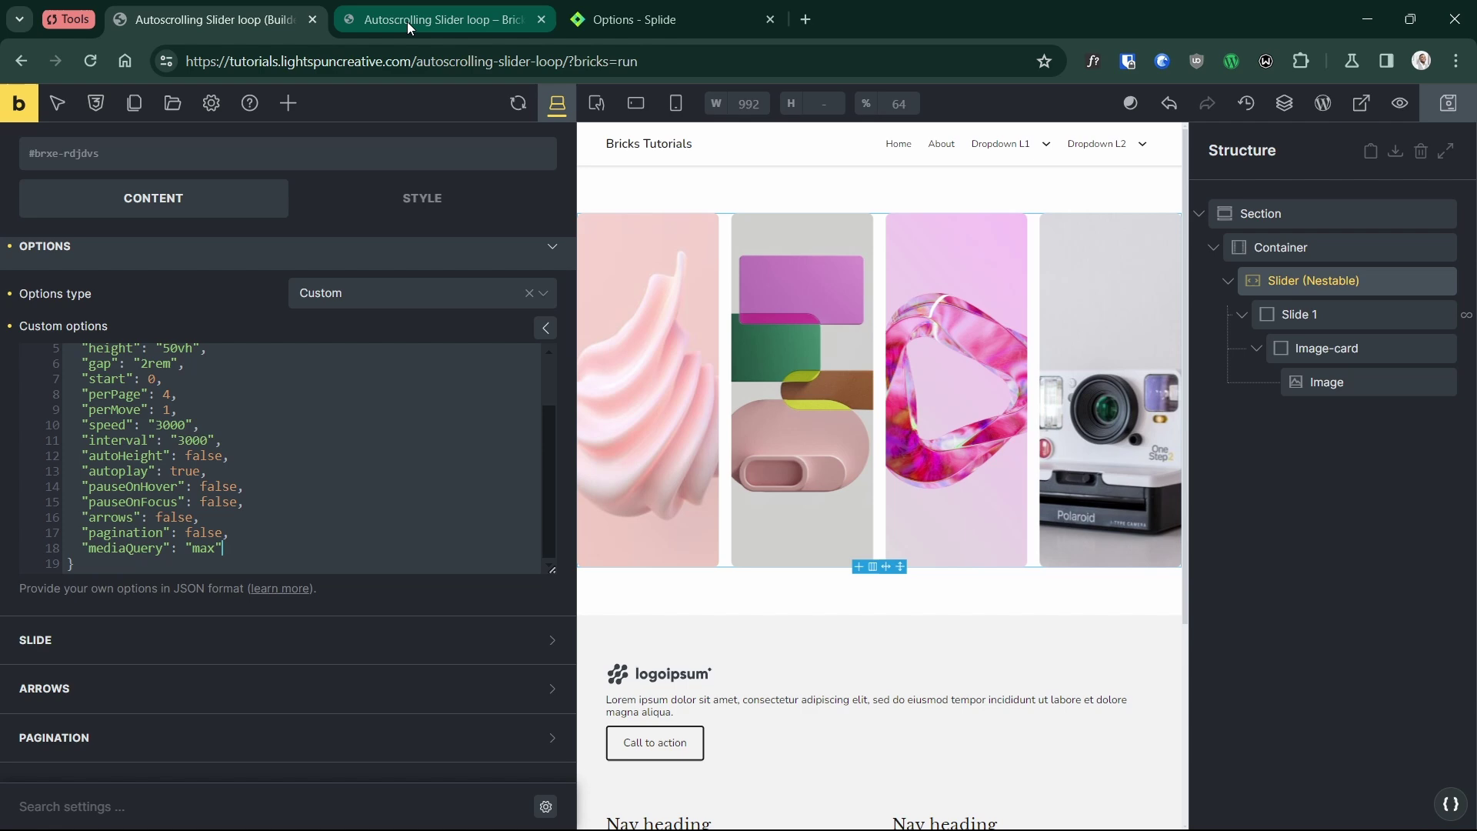
left_click(408, 22)
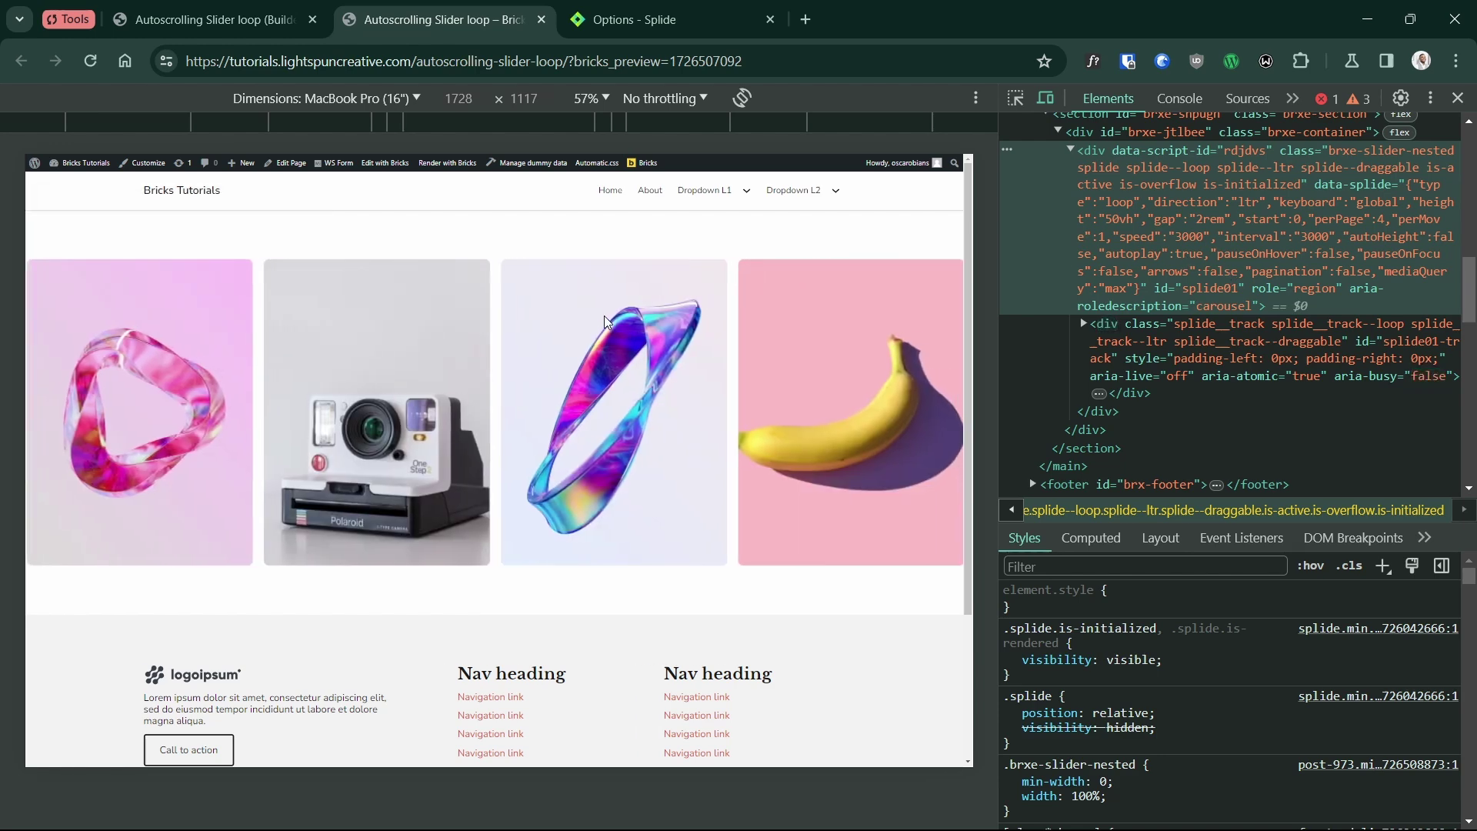
left_click(233, 26)
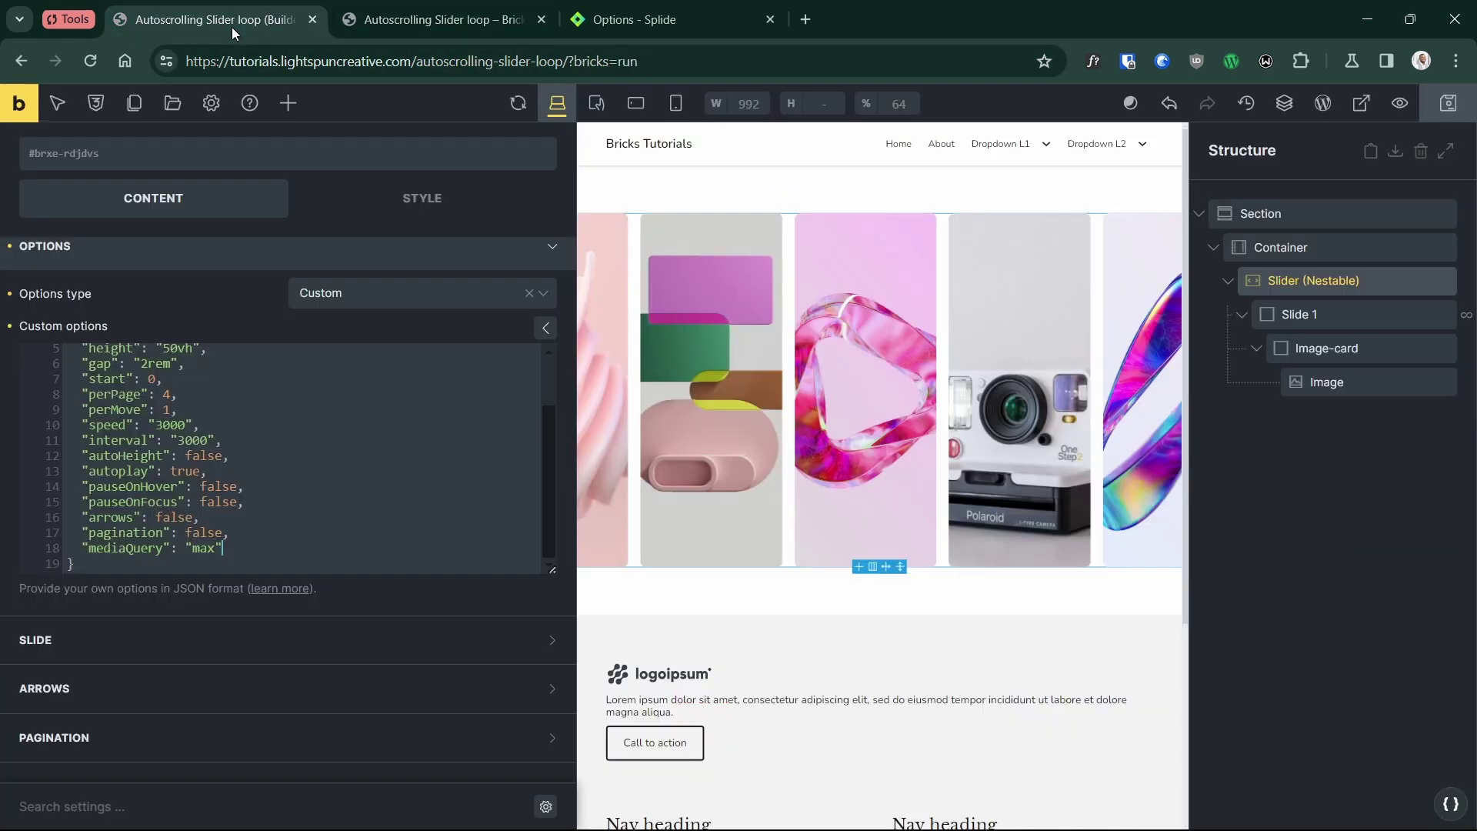
scroll(150, 447, "up", 2)
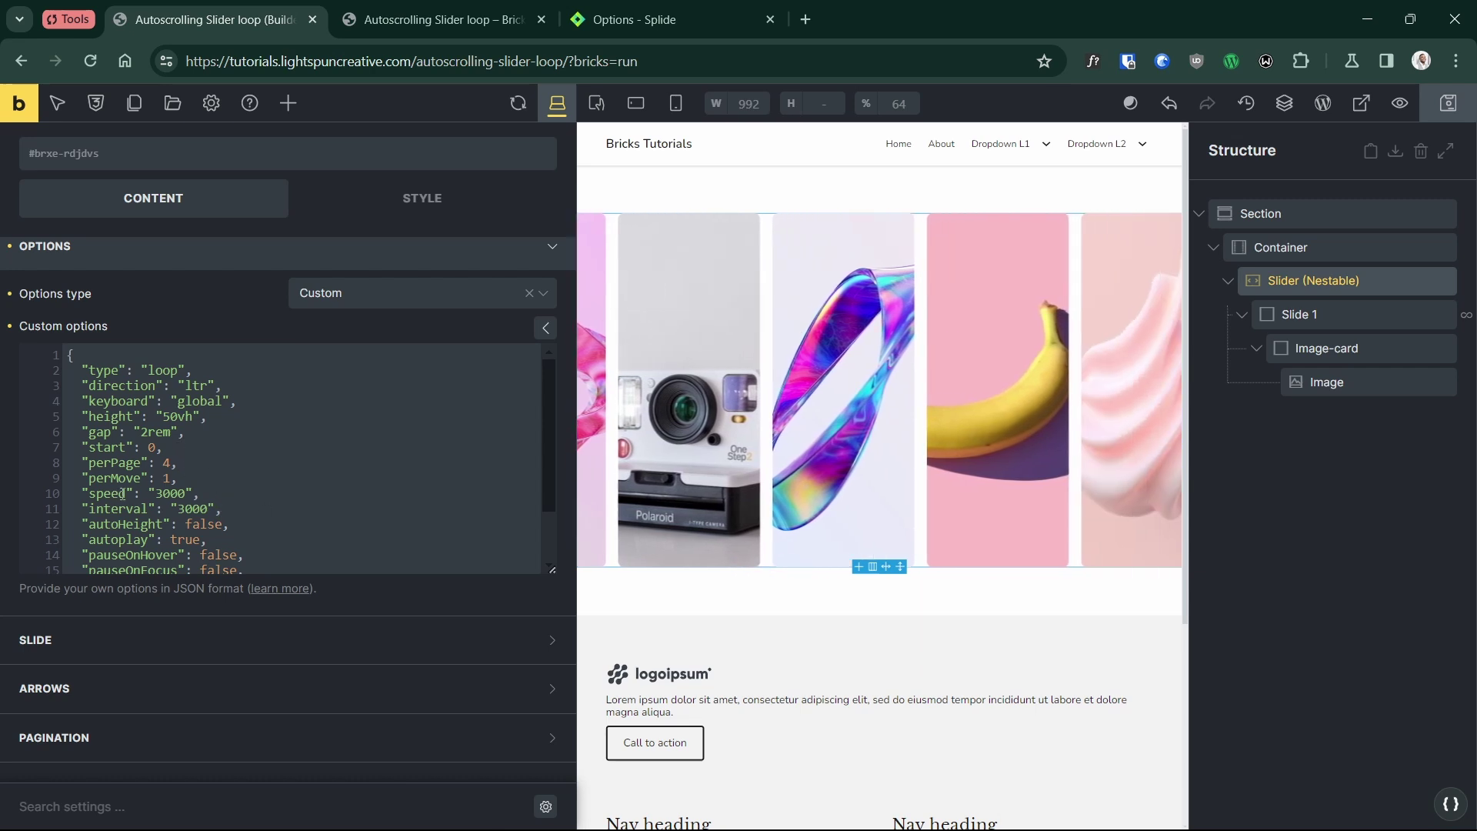
left_click(179, 507)
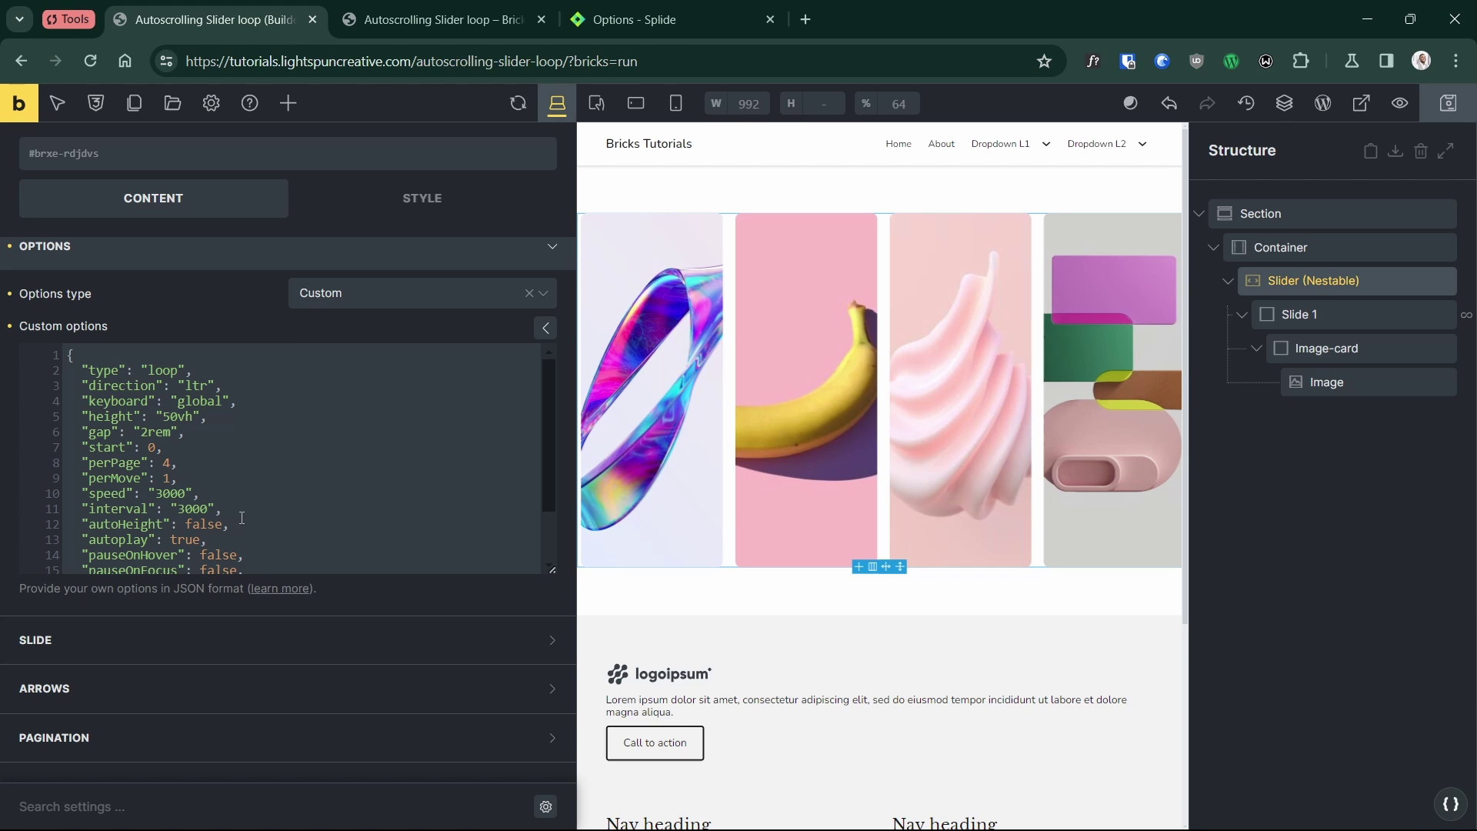
left_click(235, 506)
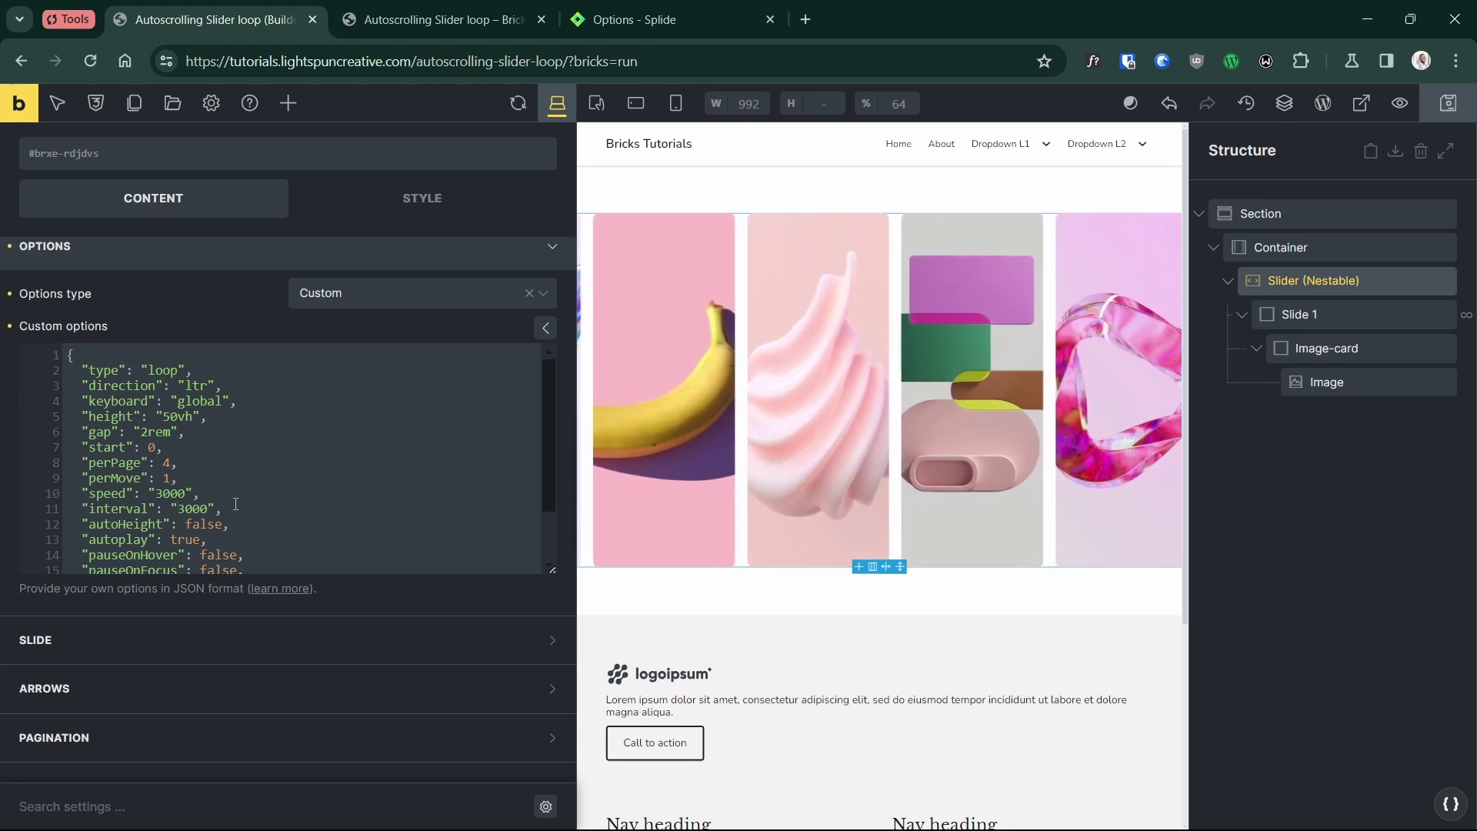
- Add an "easing": "linear" line after the interval option in the custom JSON
key("Return")
type("\"")
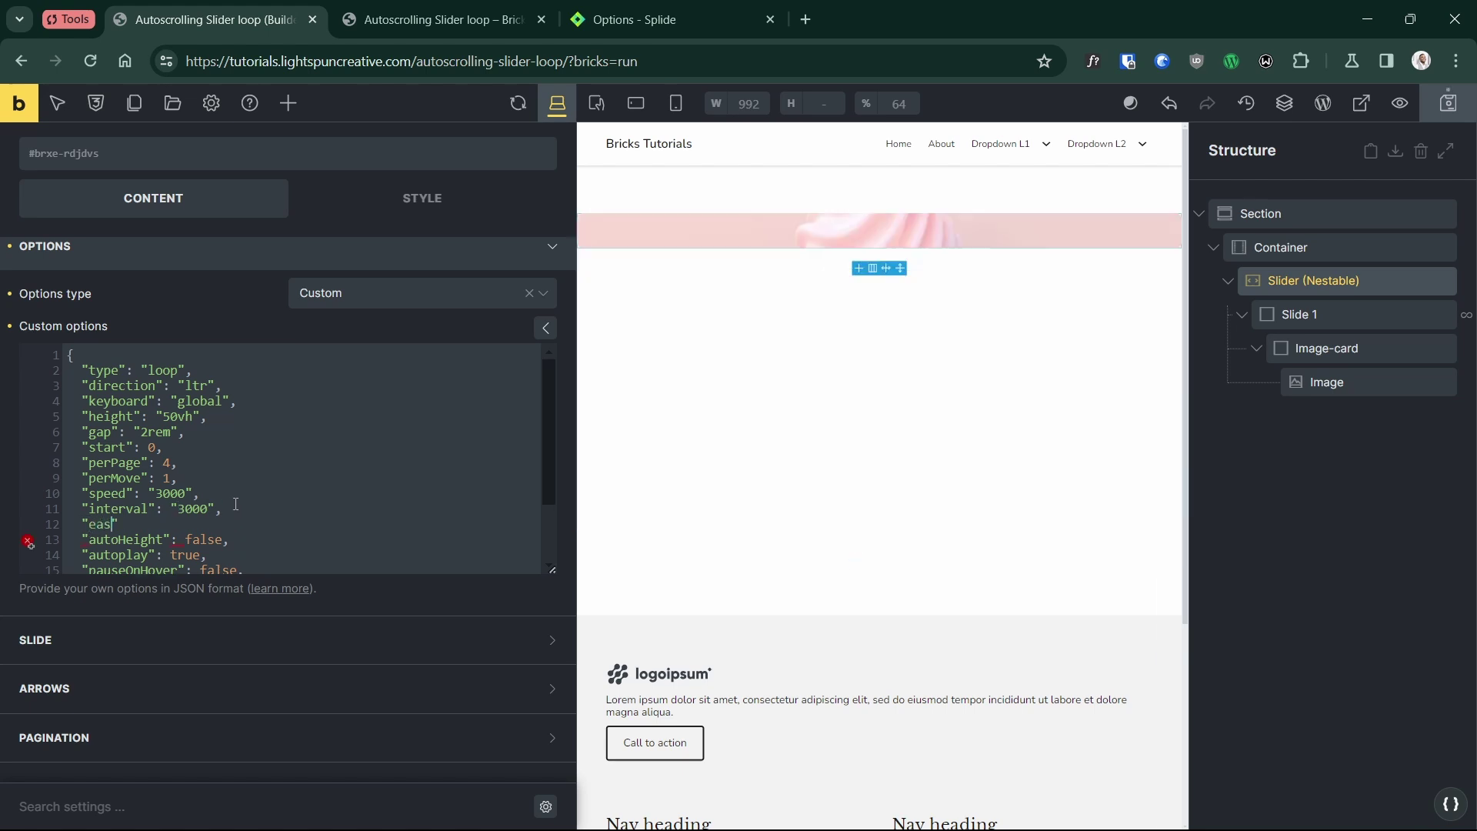
type("\"easing\":")
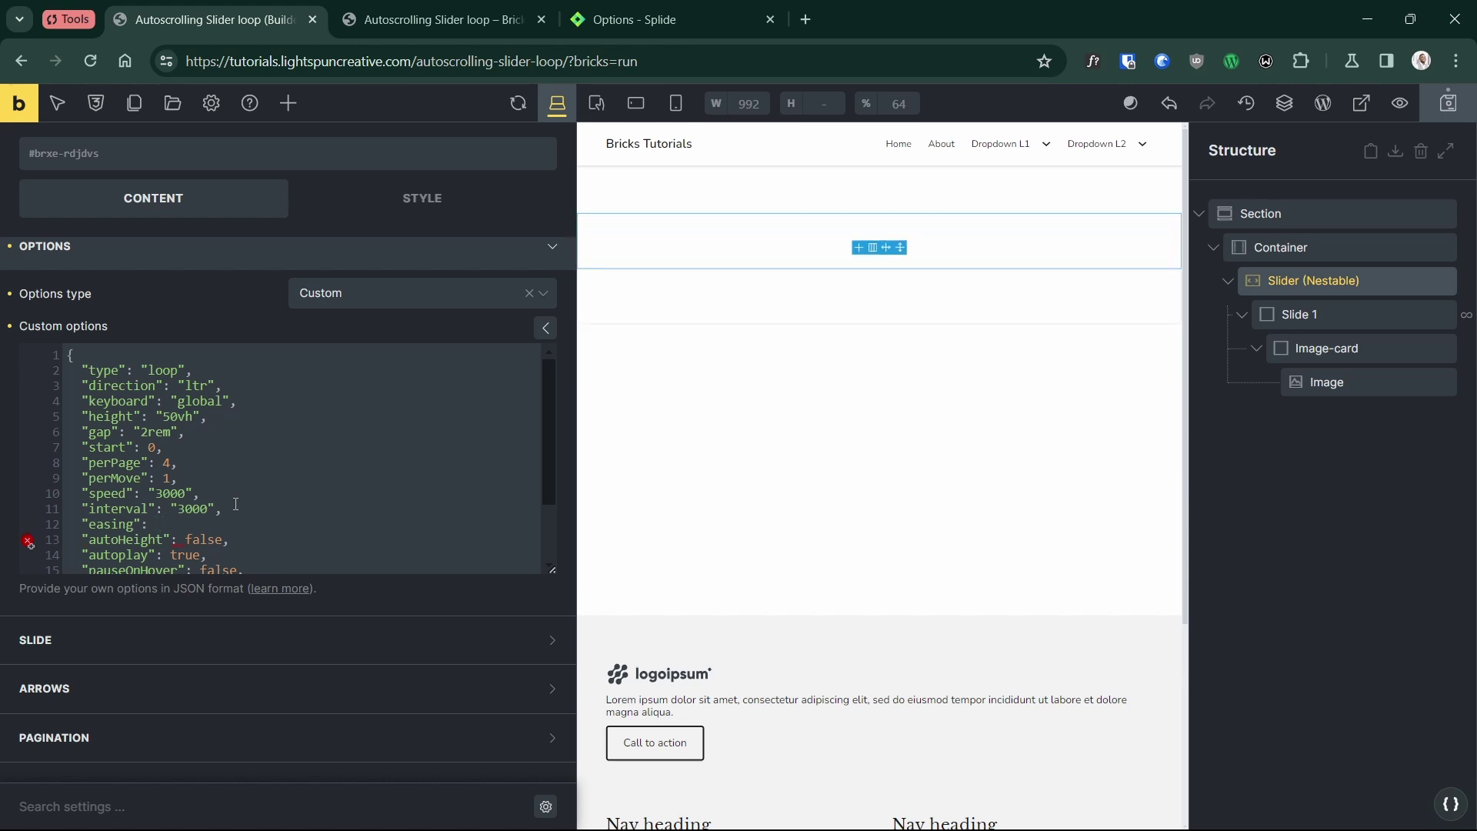
type(" \"")
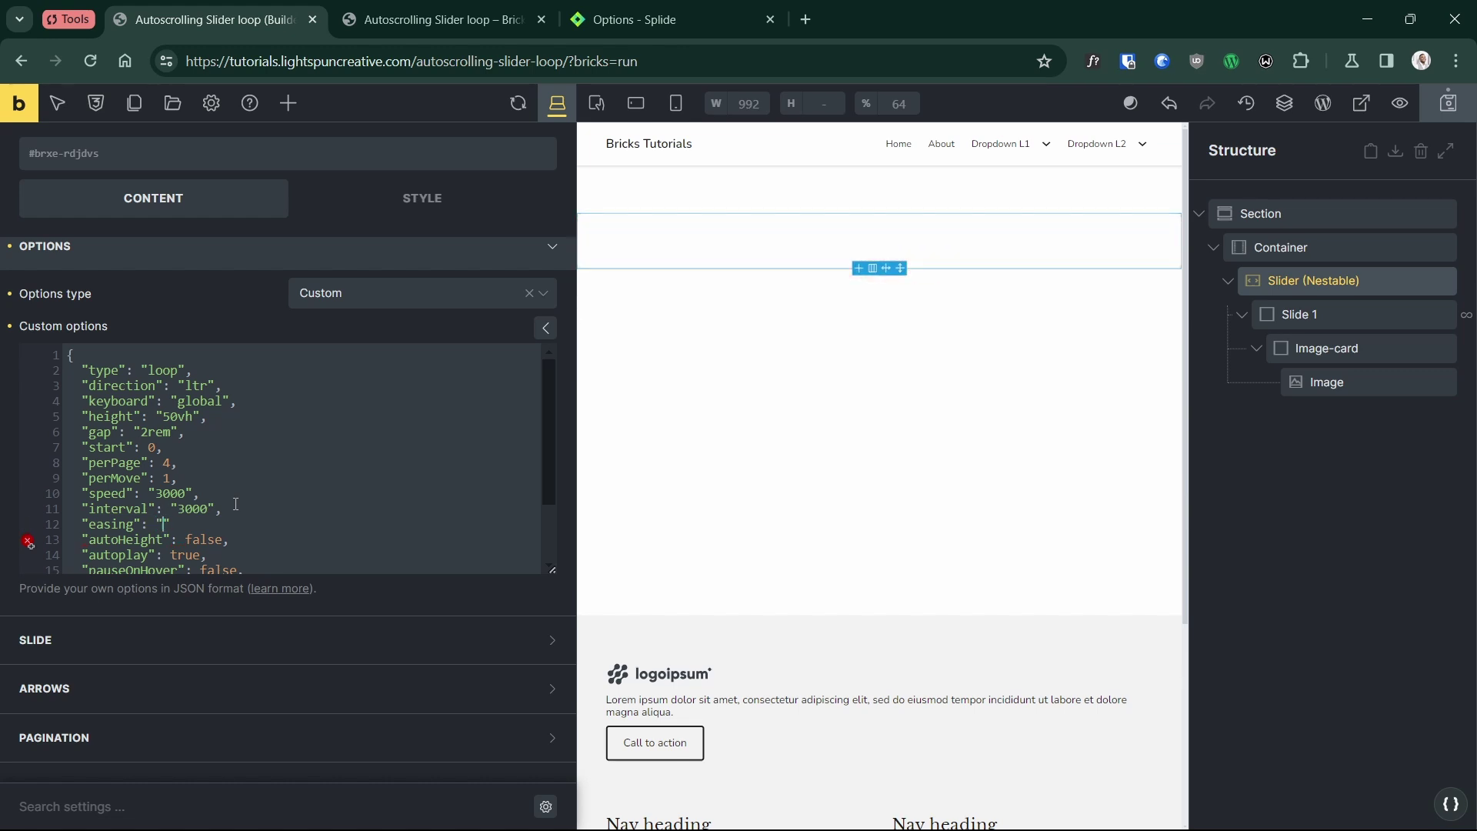
type("\"linear\",")
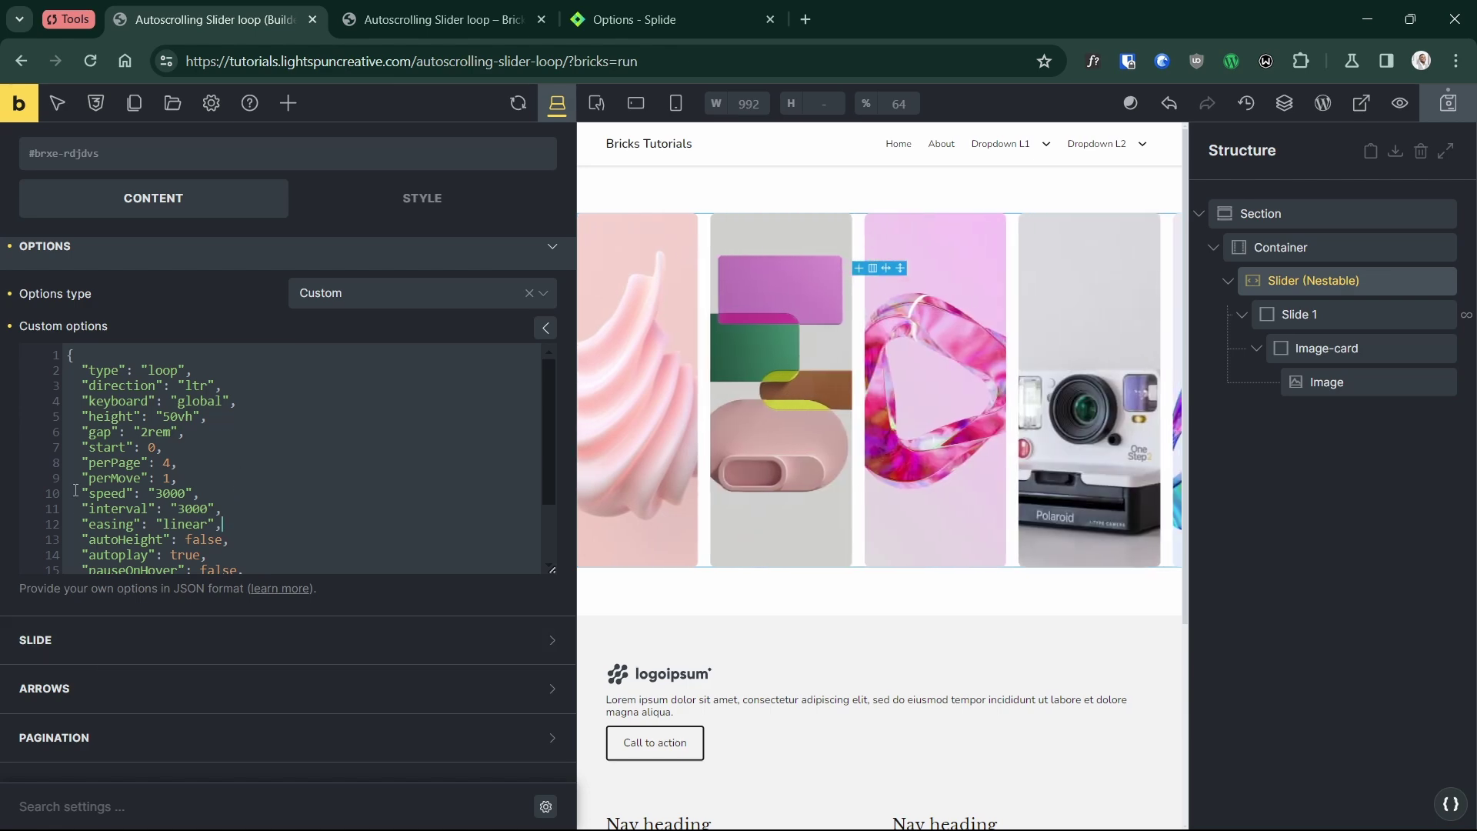
left_click(638, 17)
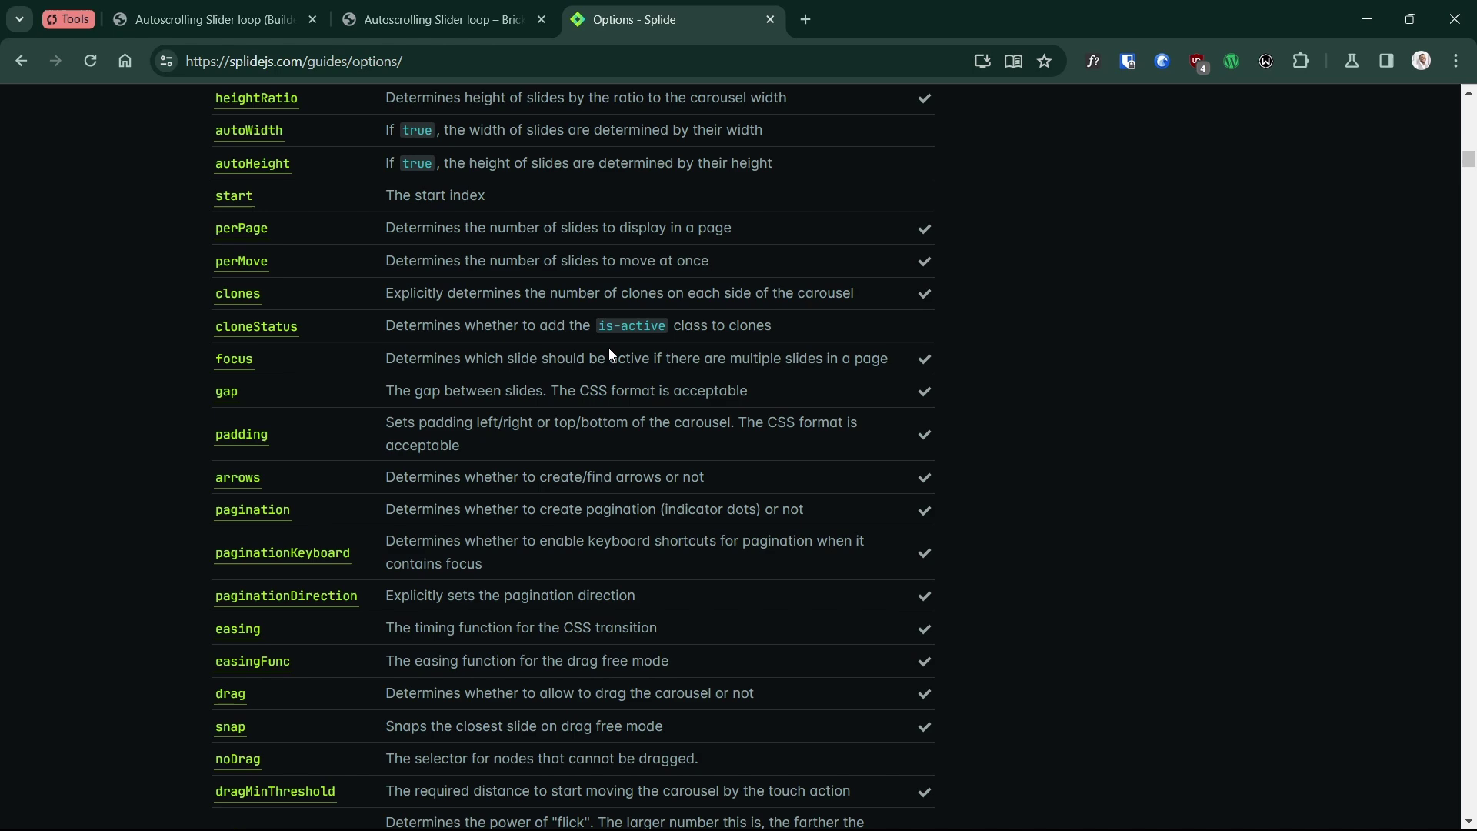
- Filter the Splide options for 'easing' and highlight 'linear' among its accepted values
scroll(537, 459, "up", 7)
scroll(297, 460, "down", 5)
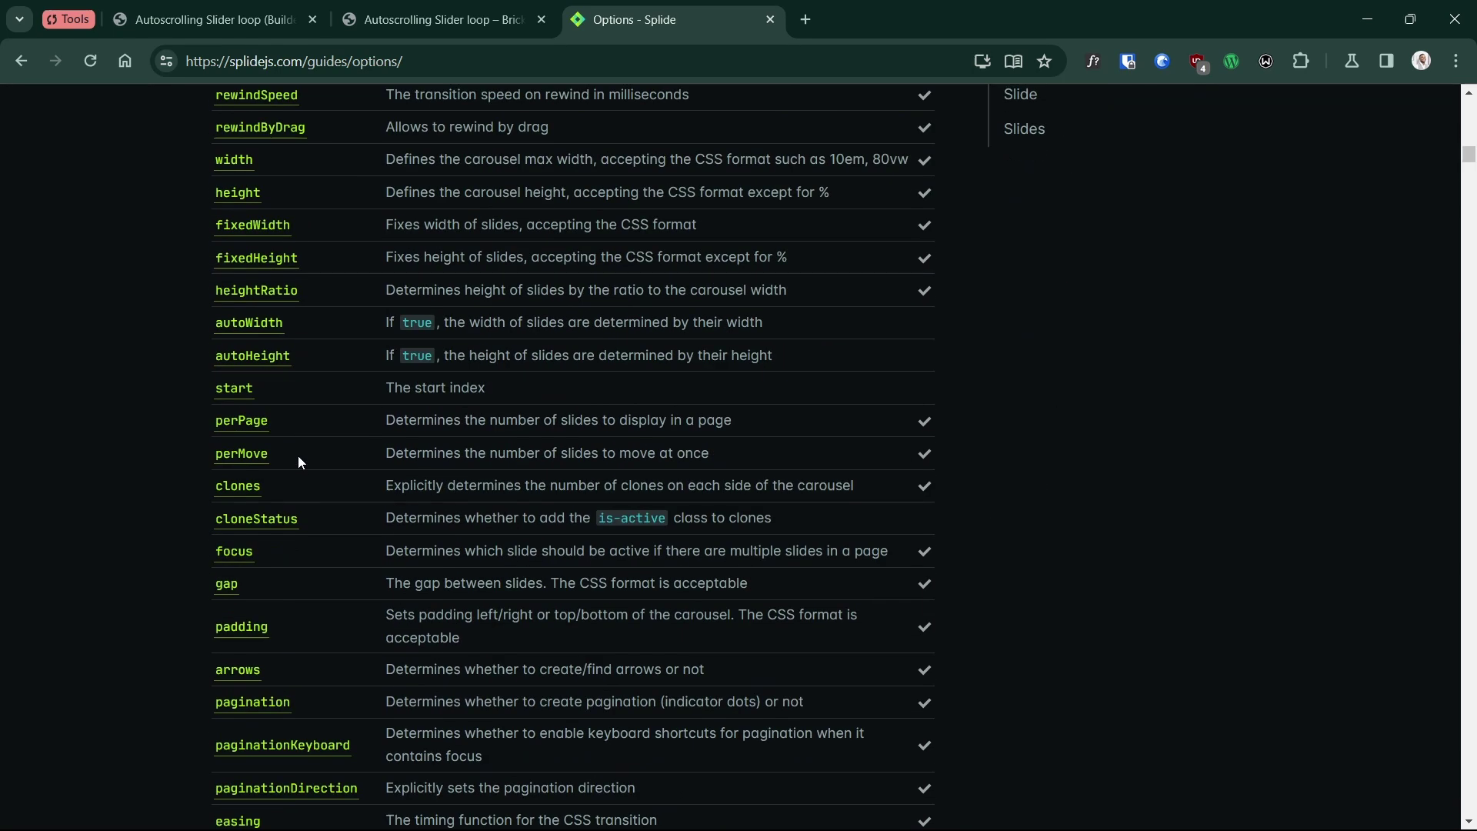
scroll(307, 278, "up", 7)
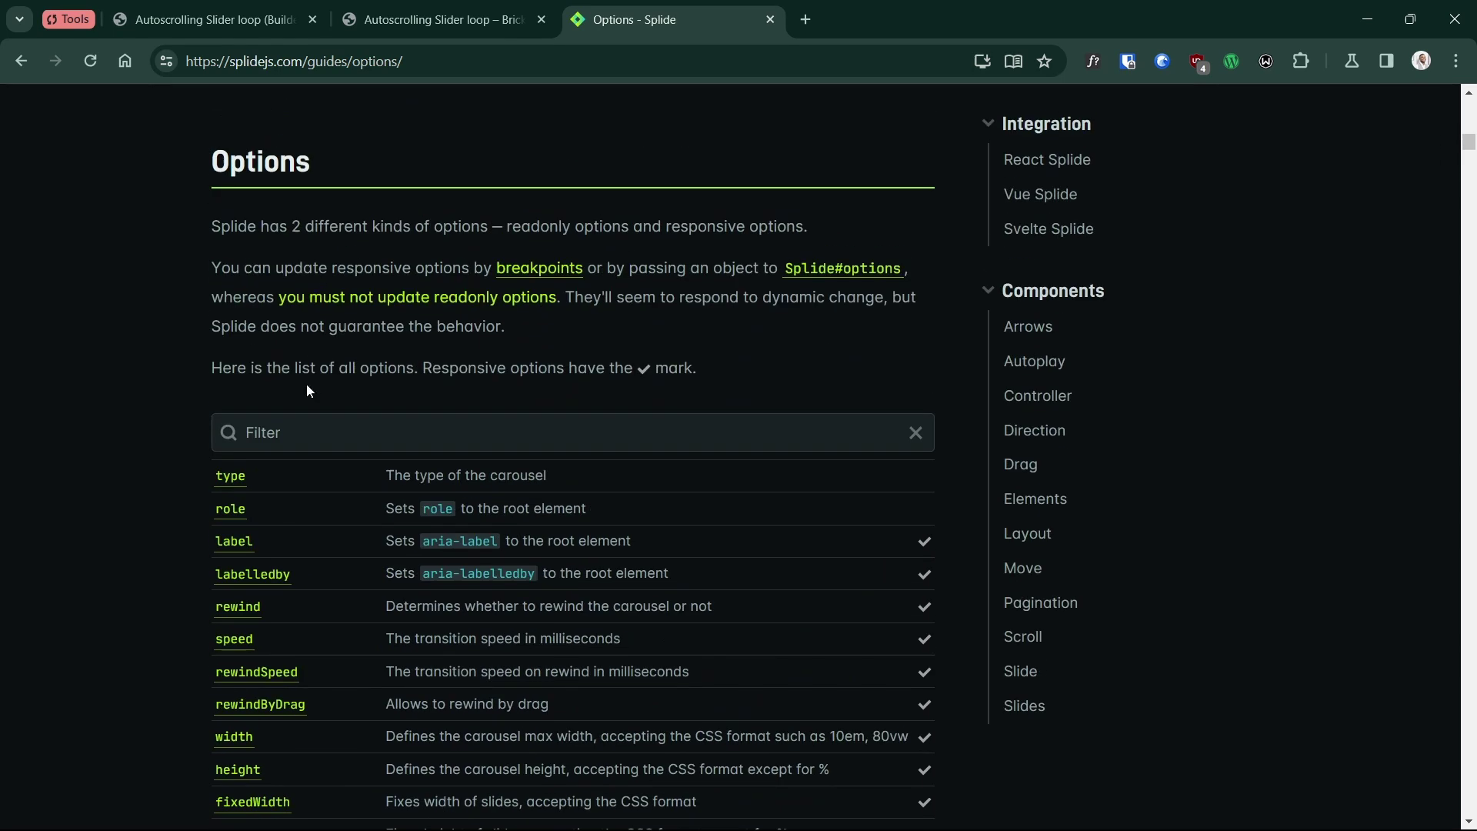
left_click(314, 418)
type("easing")
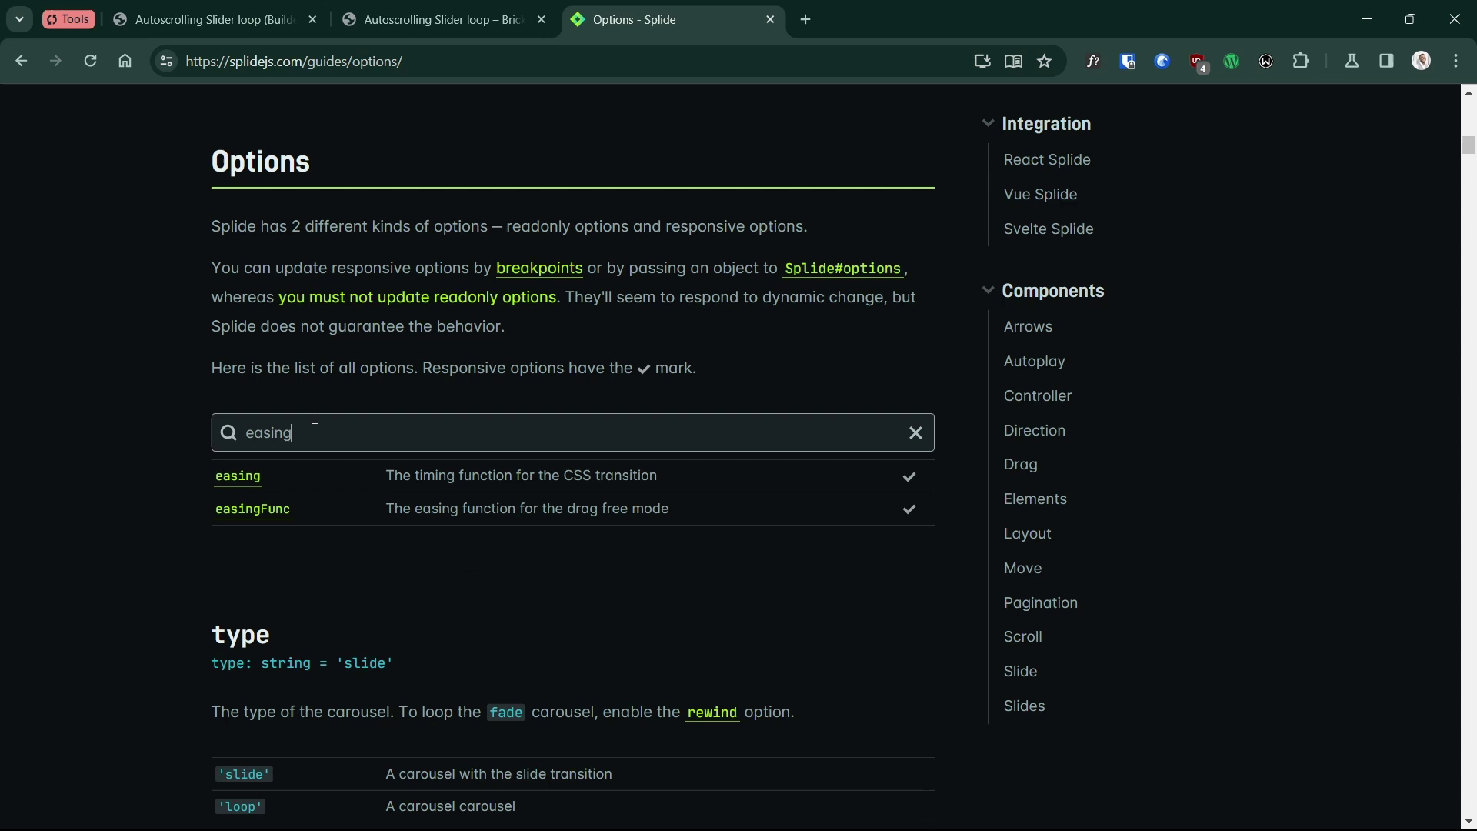
left_click(239, 478)
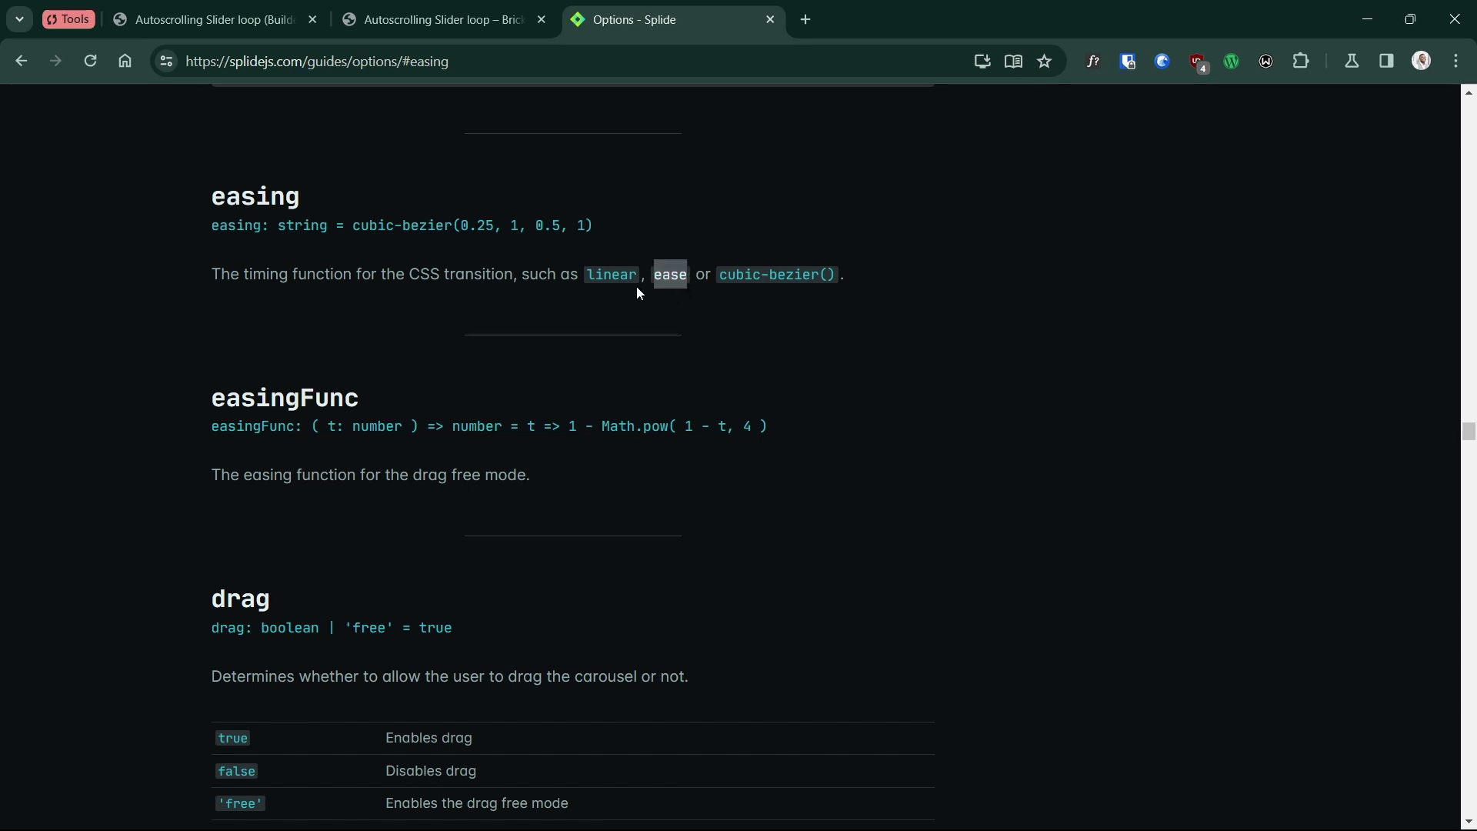
left_click(593, 279)
left_click_drag(586, 274, 640, 278)
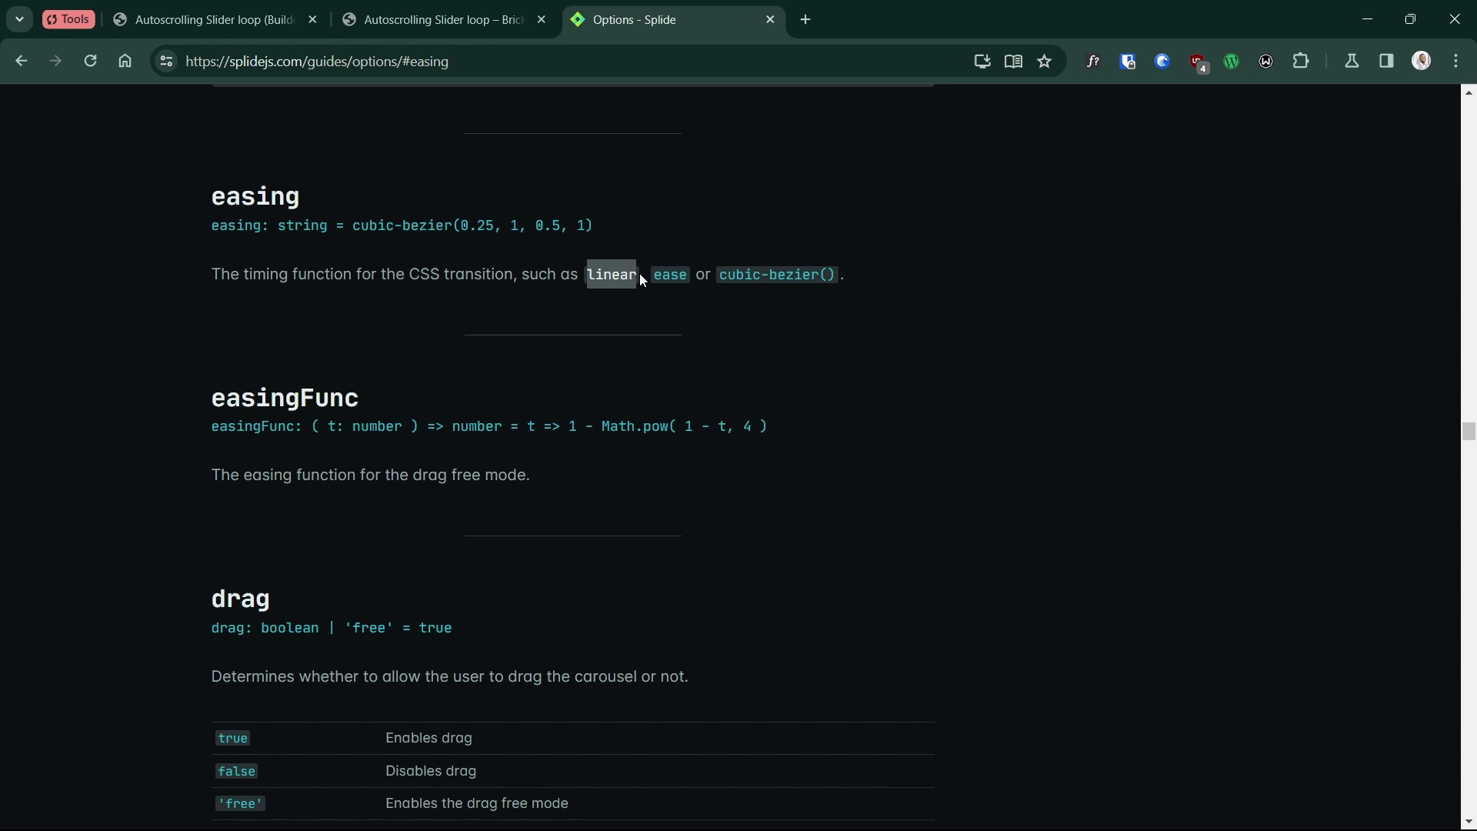
- Save the slider settings, then reload the full-size frontend preview to confirm continuous scrolling
left_click(248, 10)
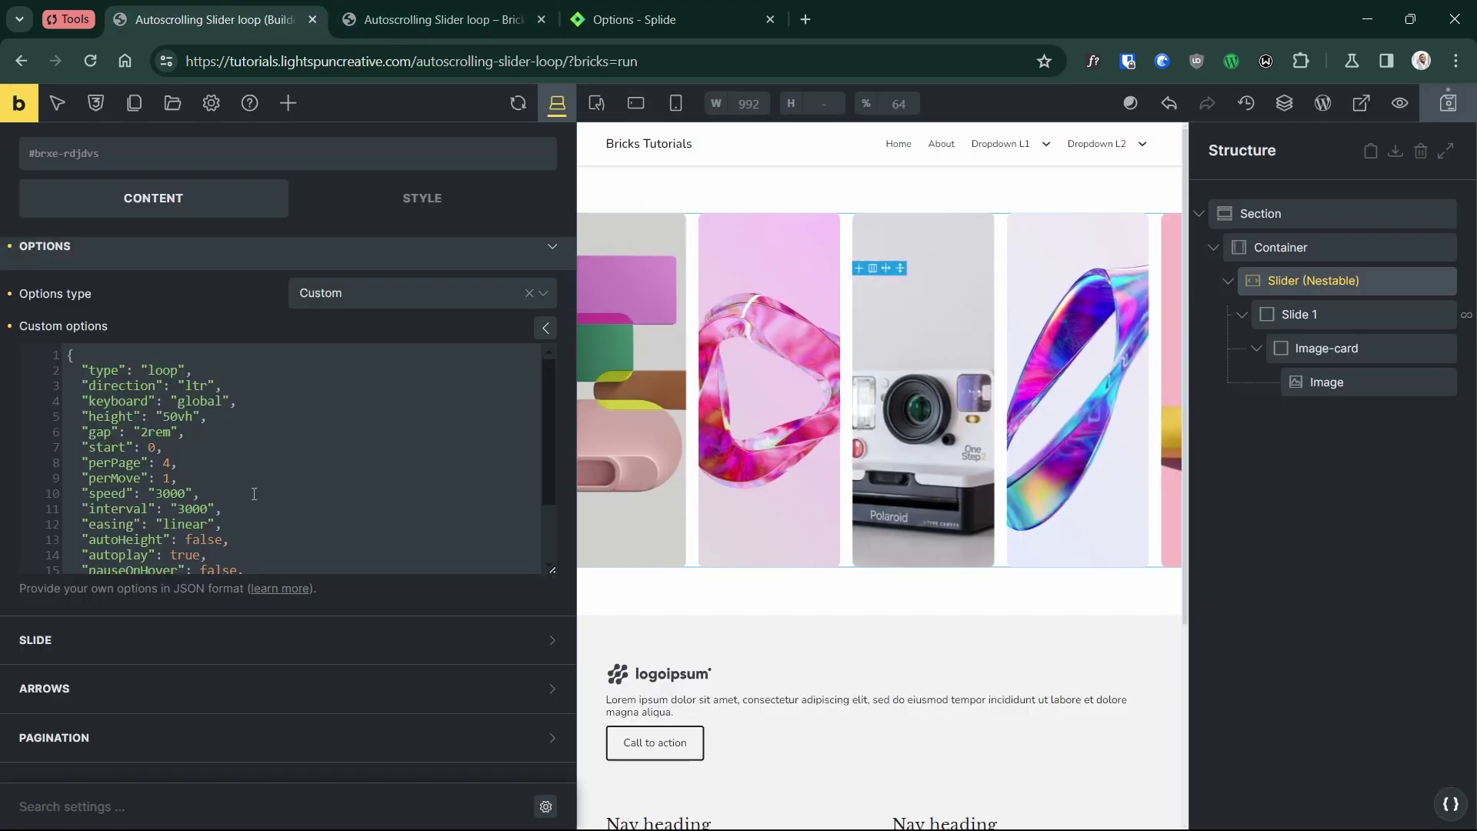
left_click(1442, 105)
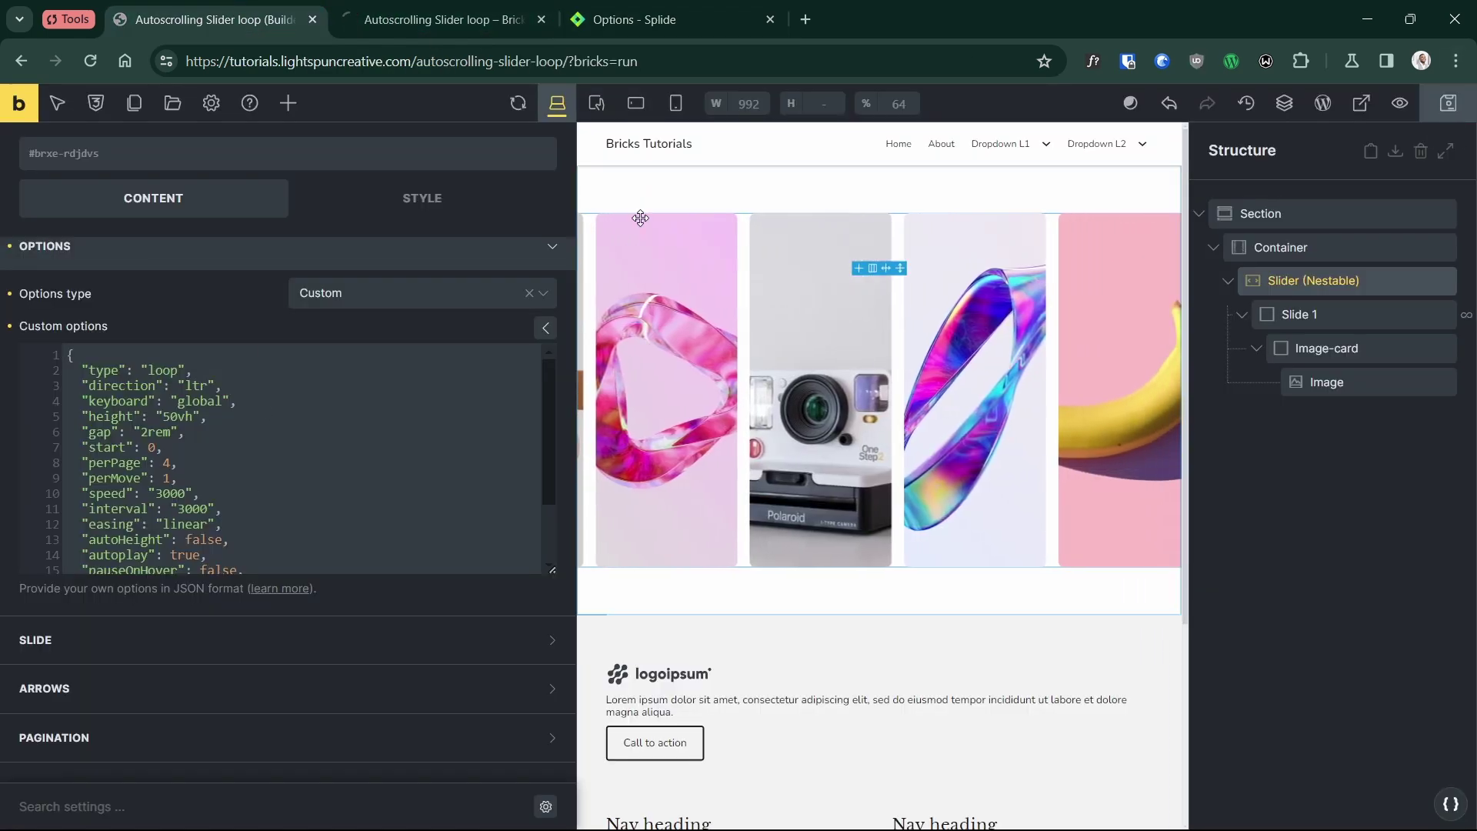
left_click(446, 23)
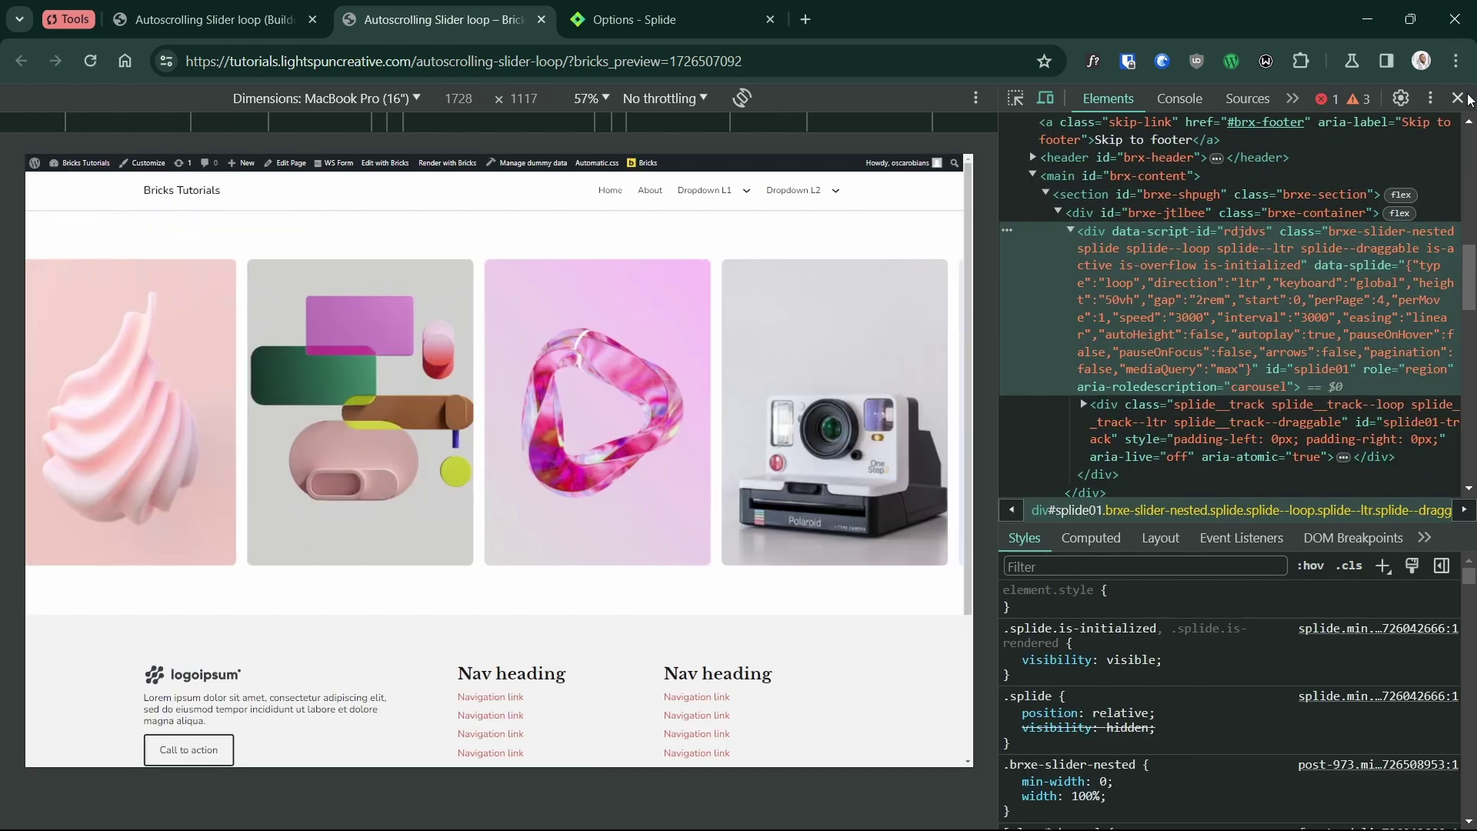
key("F12")
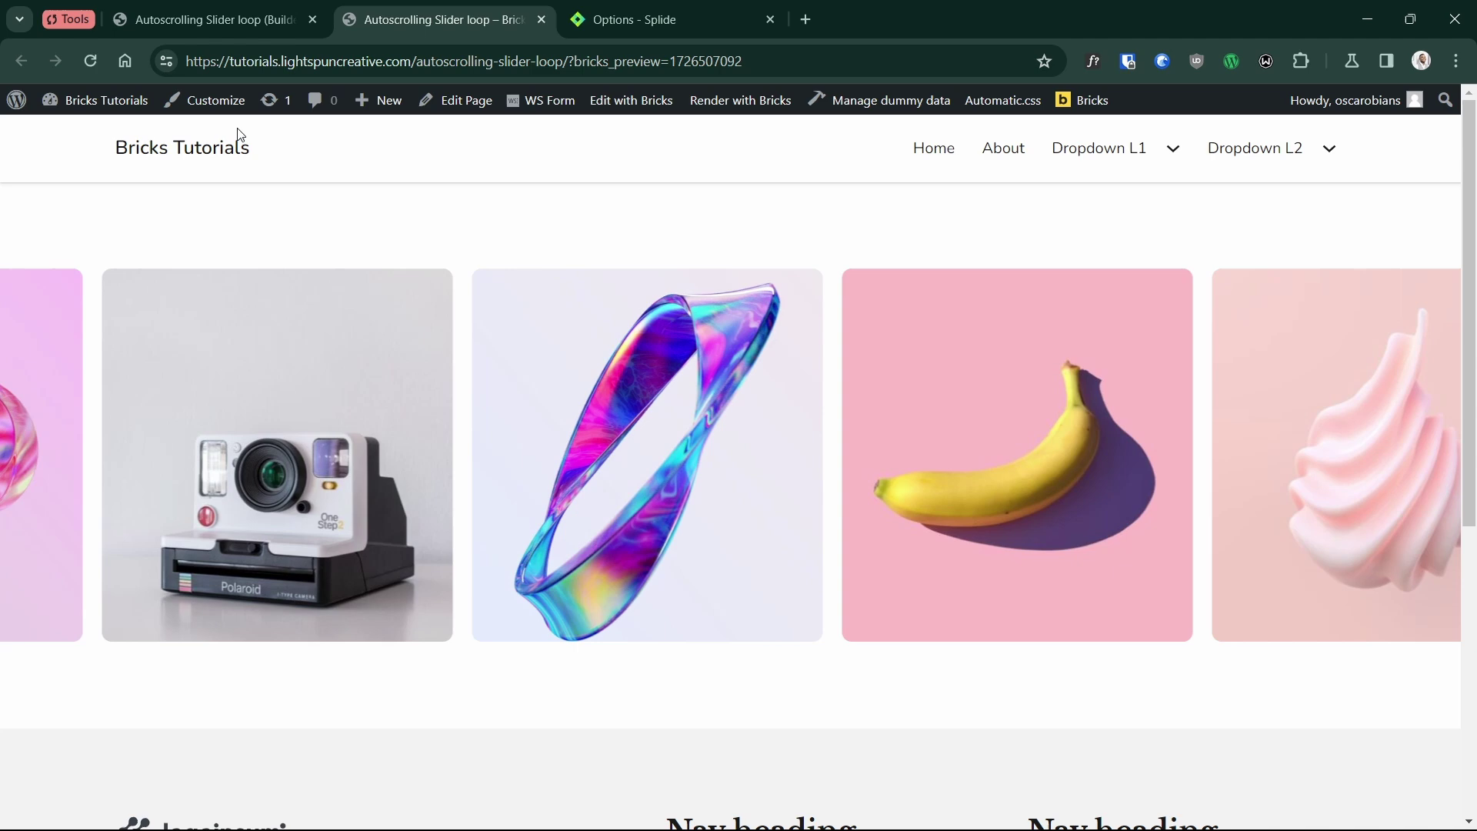
left_click(90, 61)
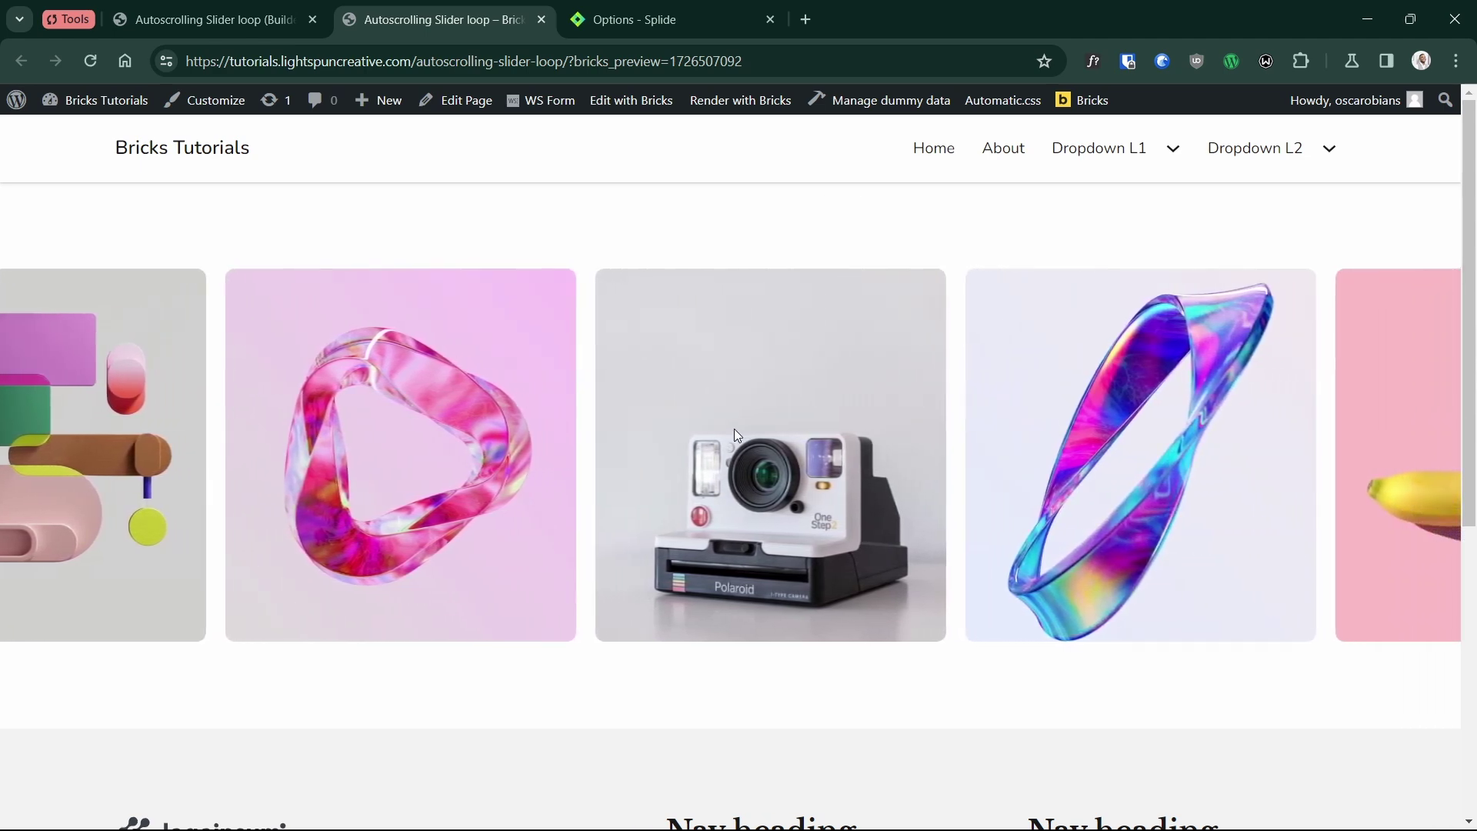
left_click(173, 20)
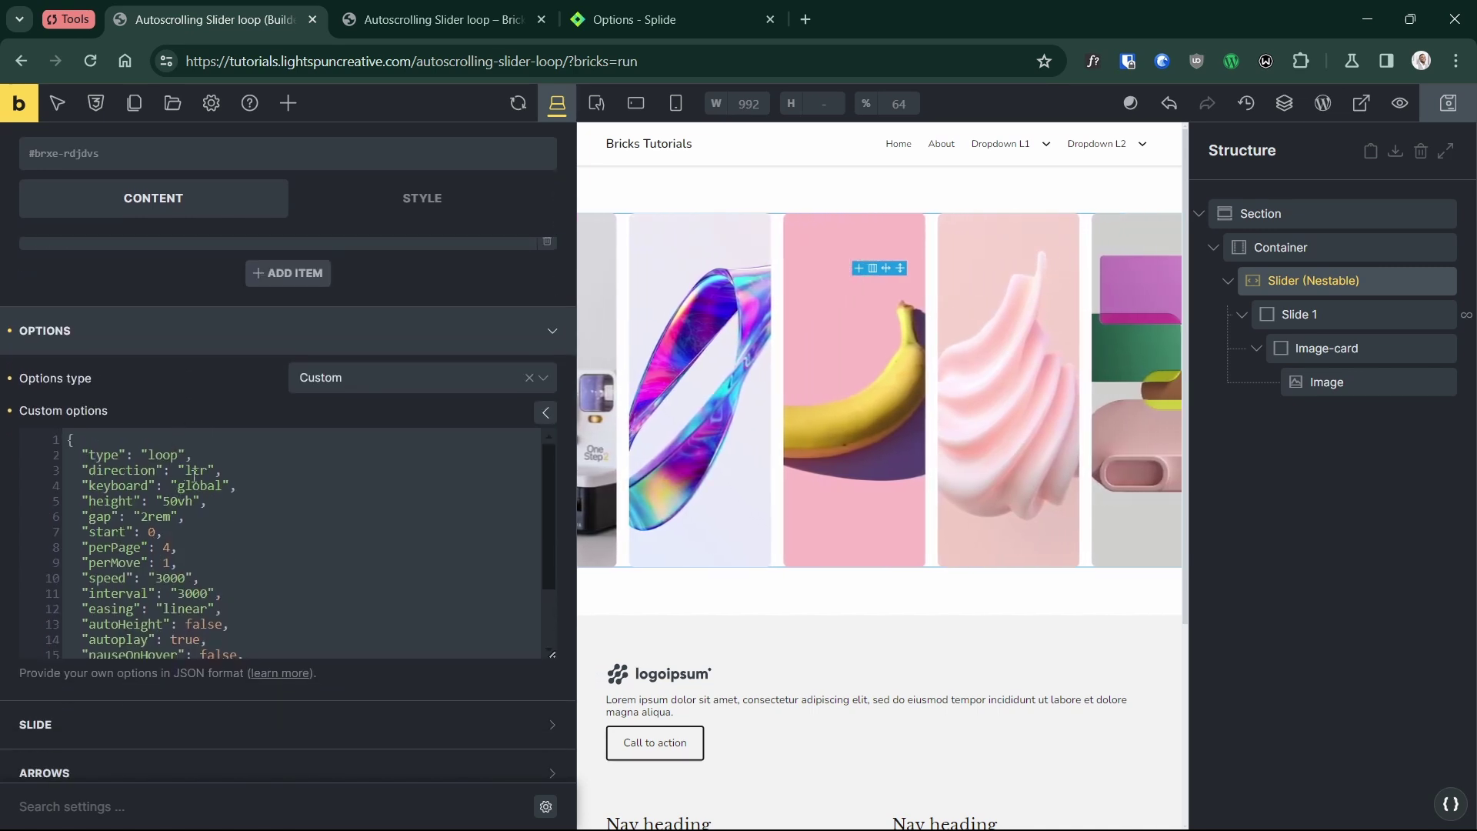
- Replace 'ltr' with 'rtl' in the slider's Custom options JSON, save, and view the preview
left_click_drag(208, 470, 185, 457)
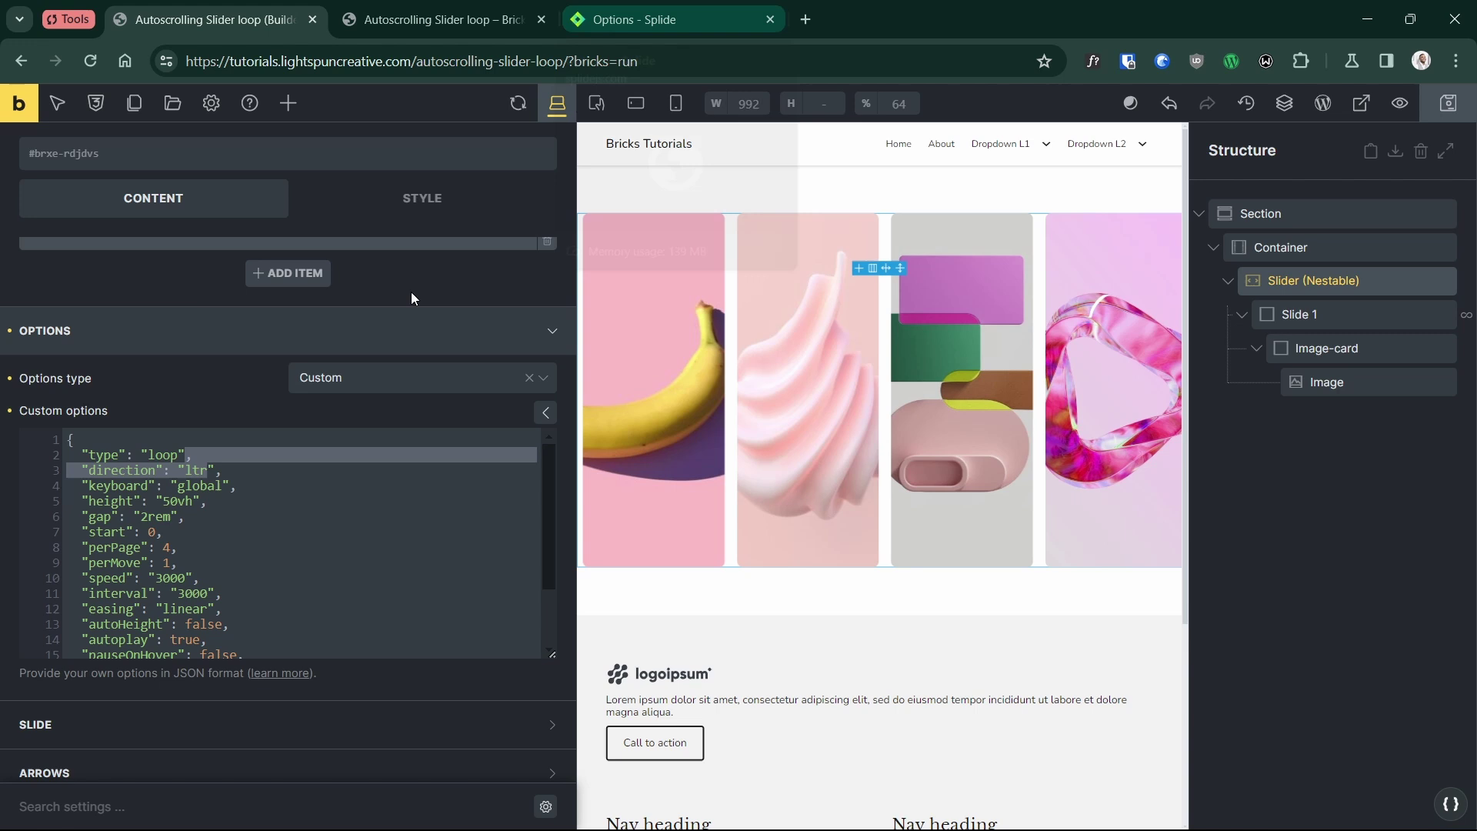
left_click(208, 472)
double_click(209, 470)
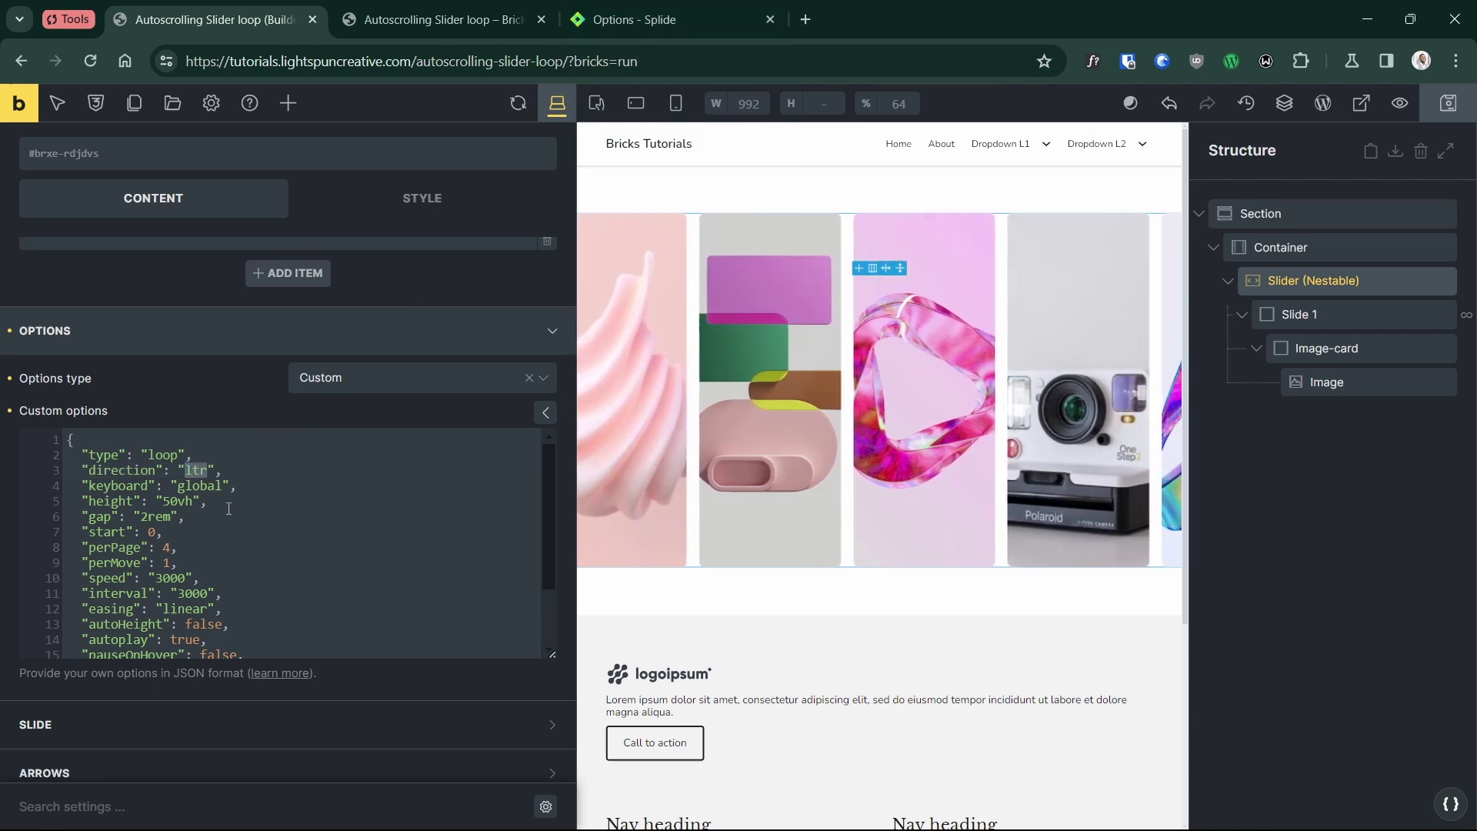
type("rtl")
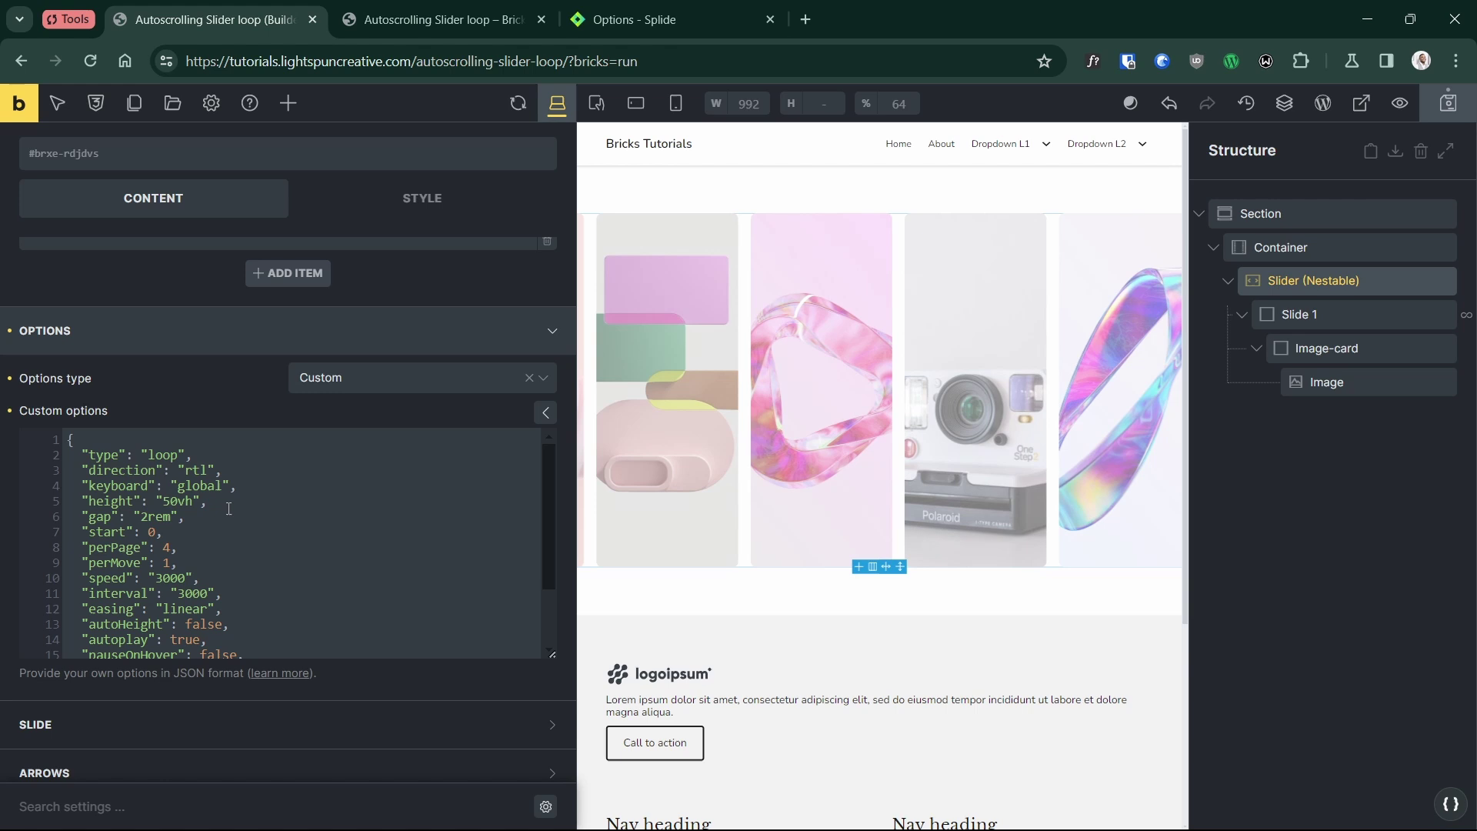
key("ctrl+s")
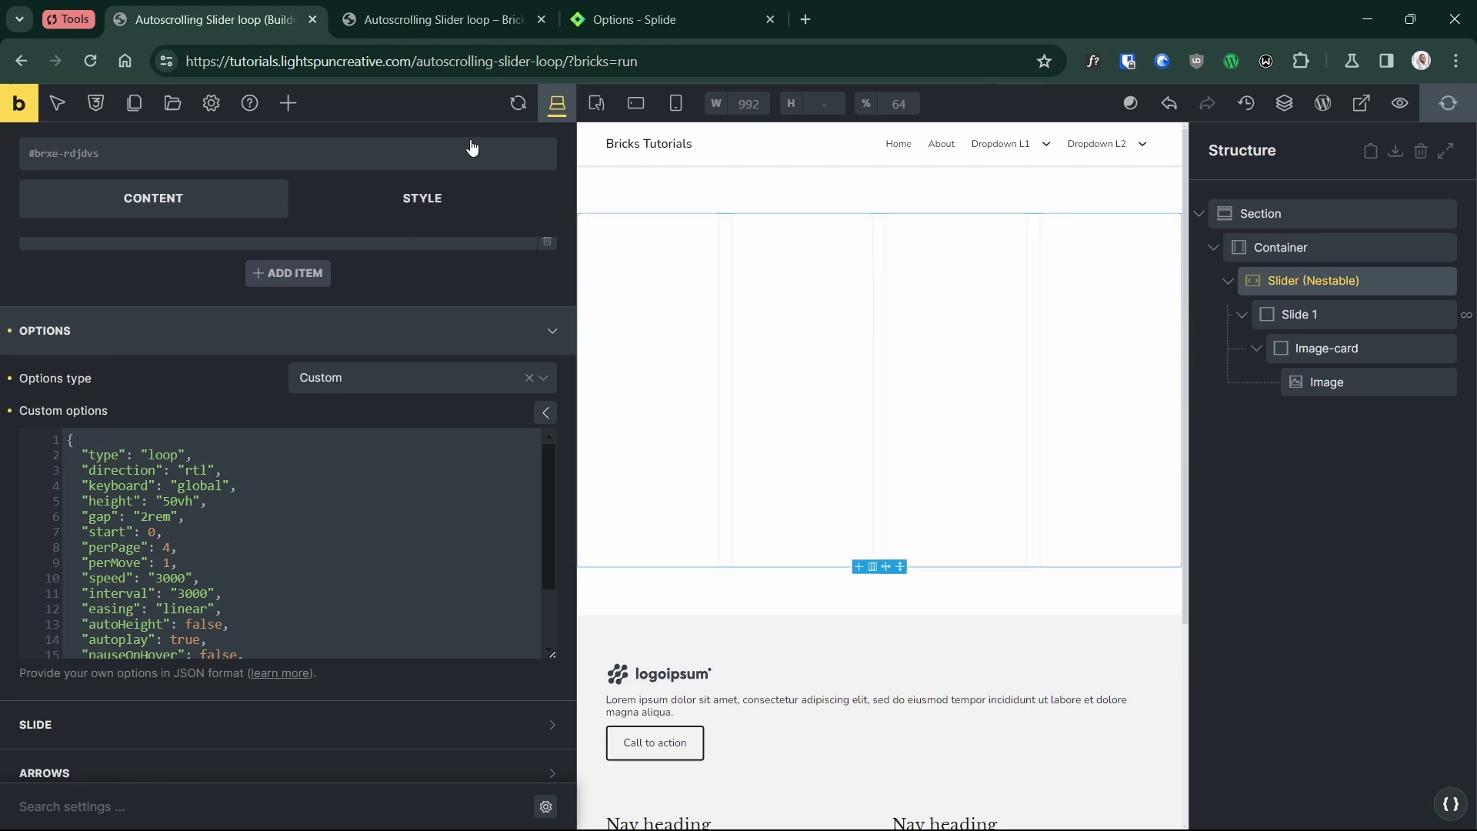
left_click(442, 19)
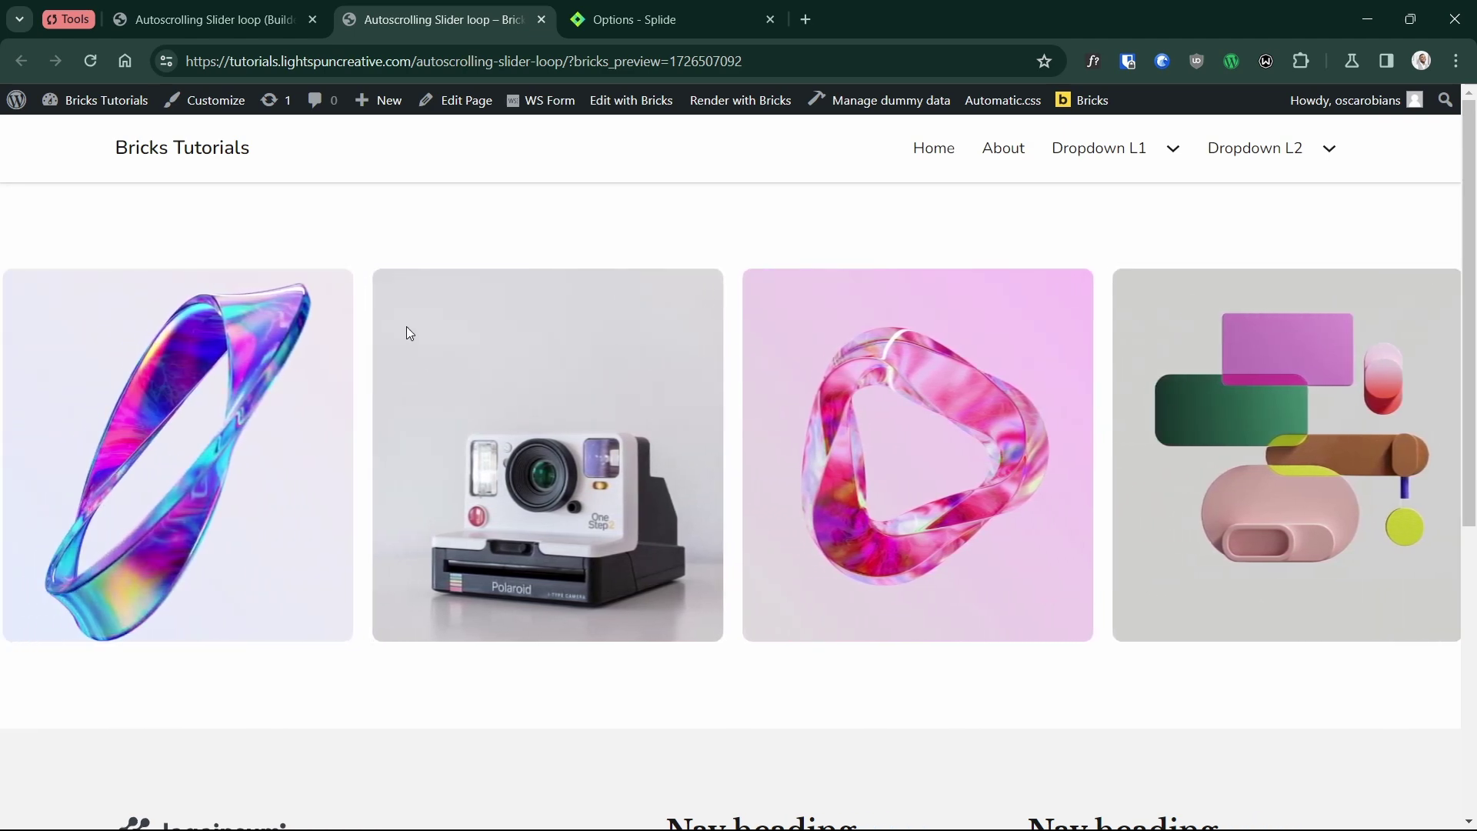
- Leave the frontend preview for the Splide Auto Scroll extension documentation
left_click(206, 23)
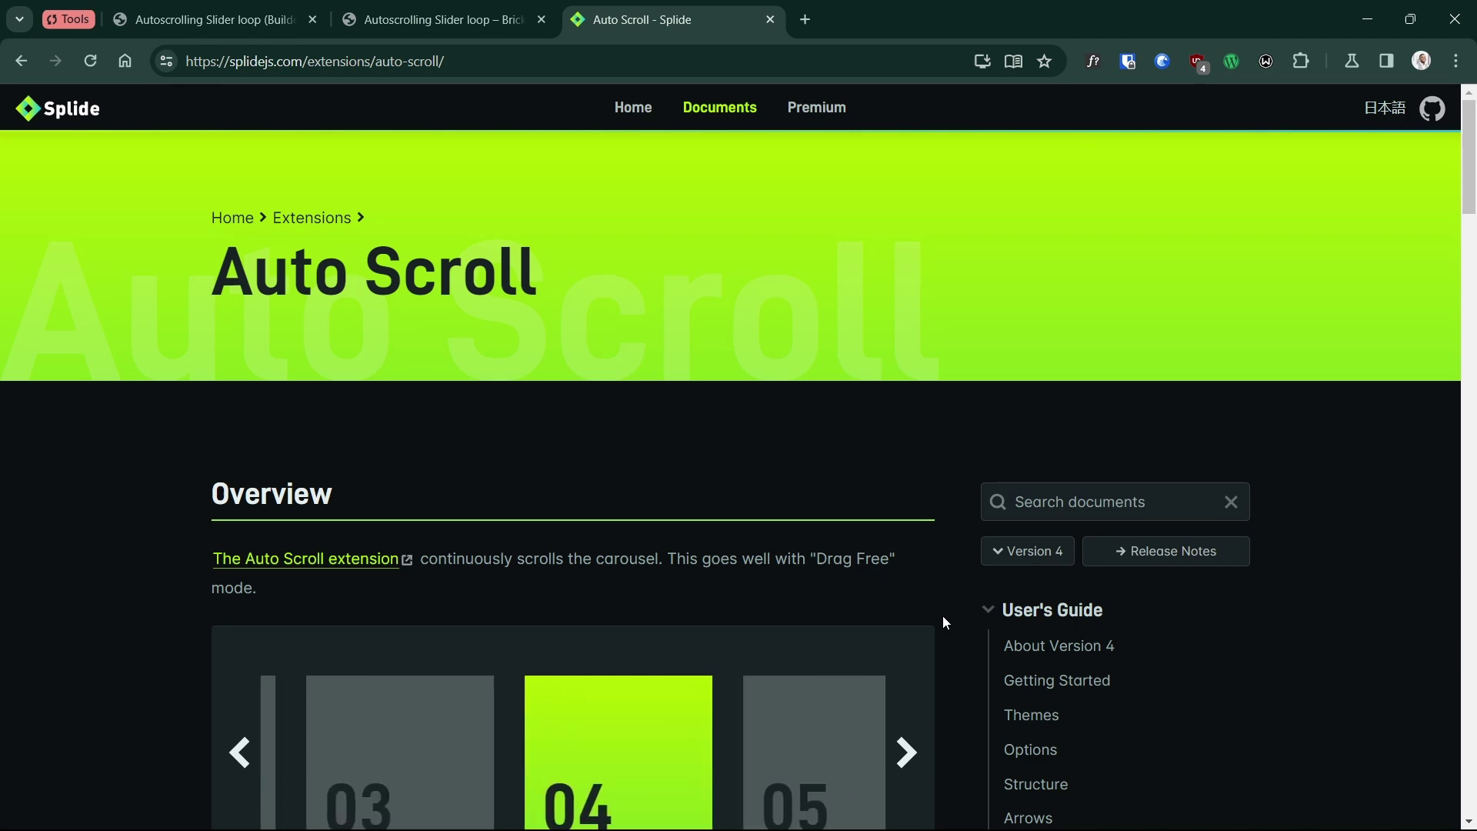
- Scroll the Auto Scroll docs down to the CDN installation section, then return to the builder
scroll(943, 615, "down", 9)
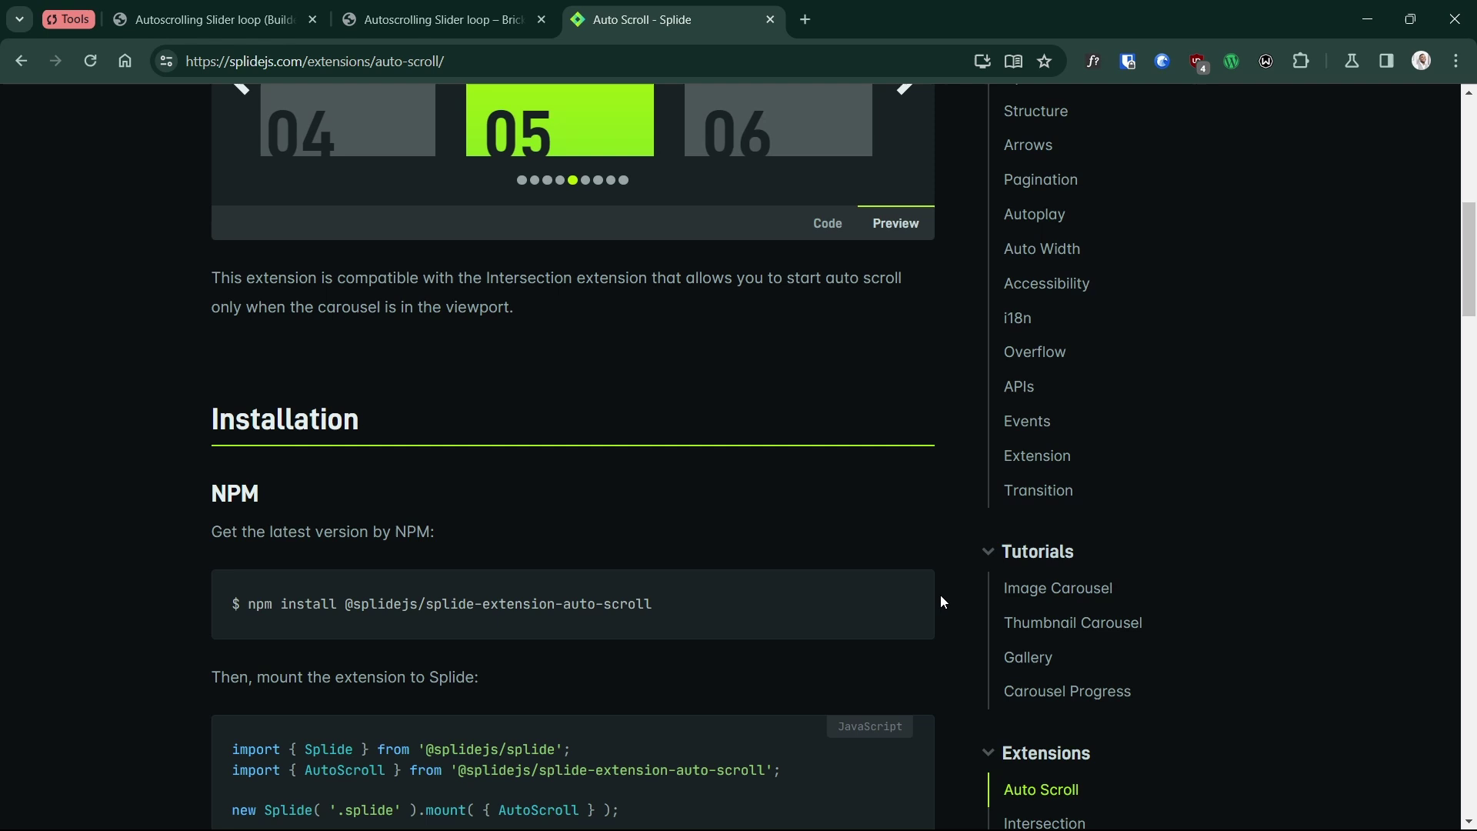
scroll(941, 596, "down", 3)
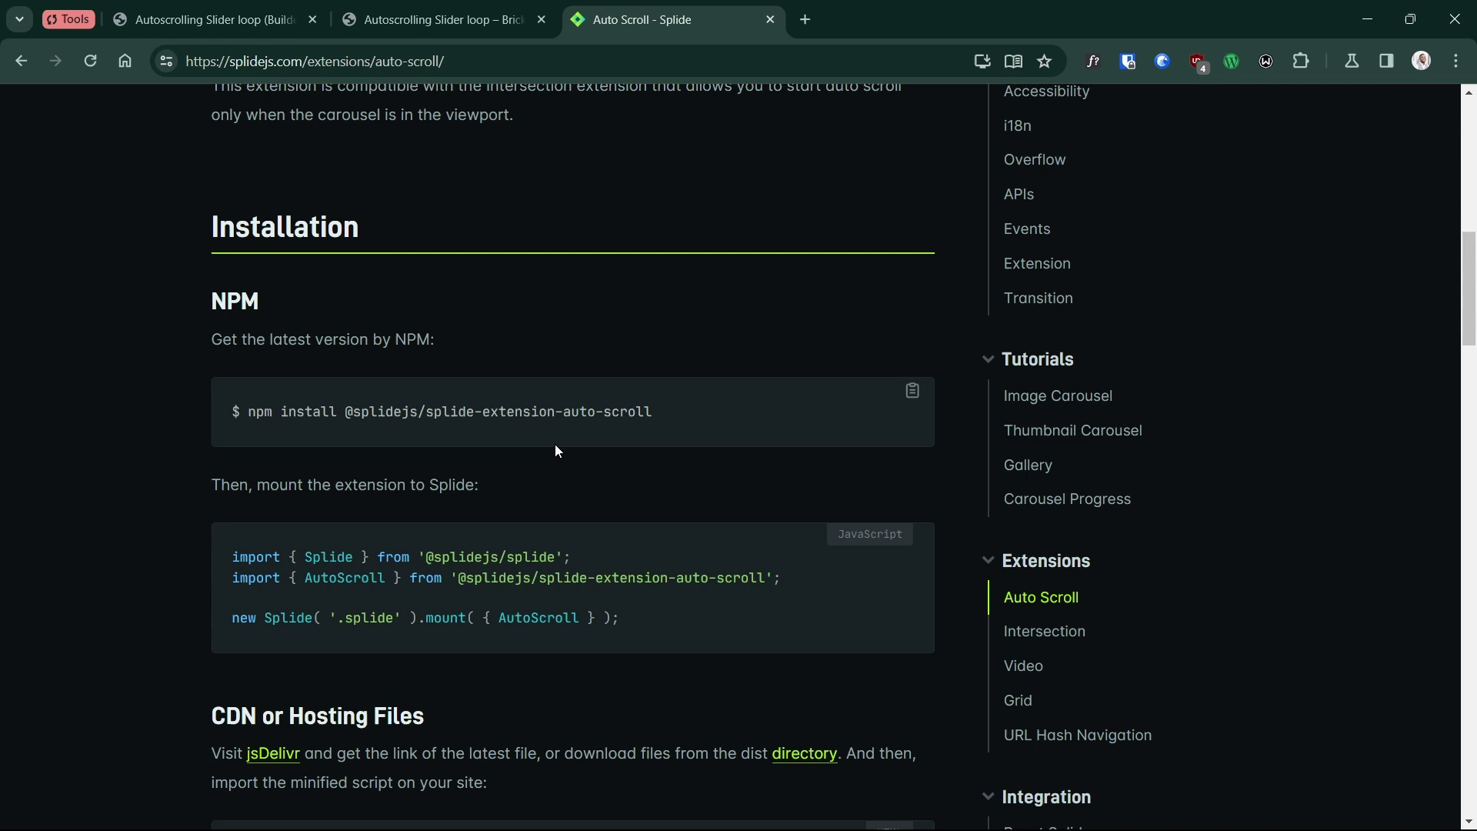
left_click(206, 21)
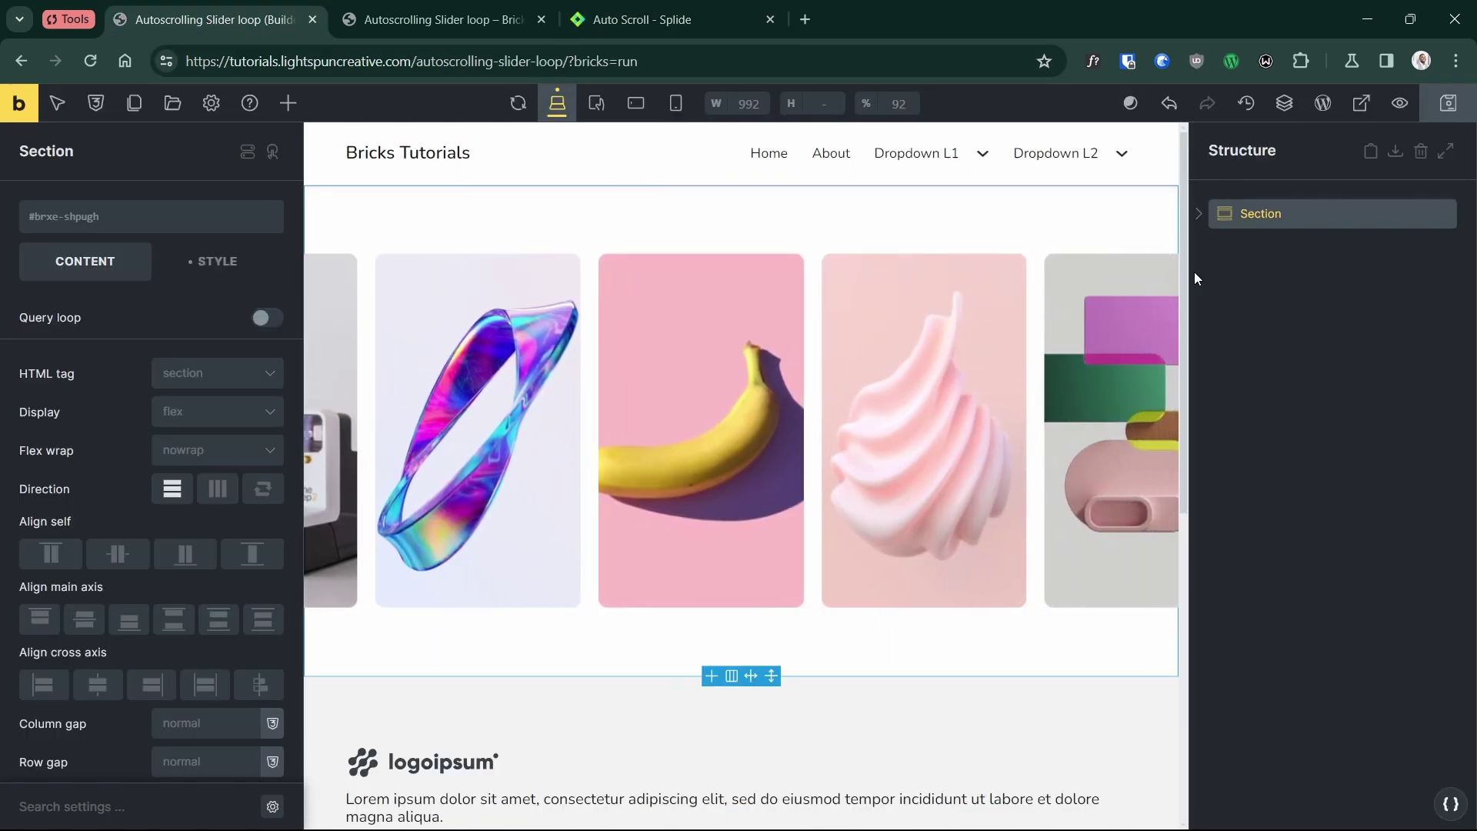
- Paste the jsDelivr splide-extension-auto-scroll 0.5.3 script tag into Page Settings > Custom Code header scripts
left_click(209, 105)
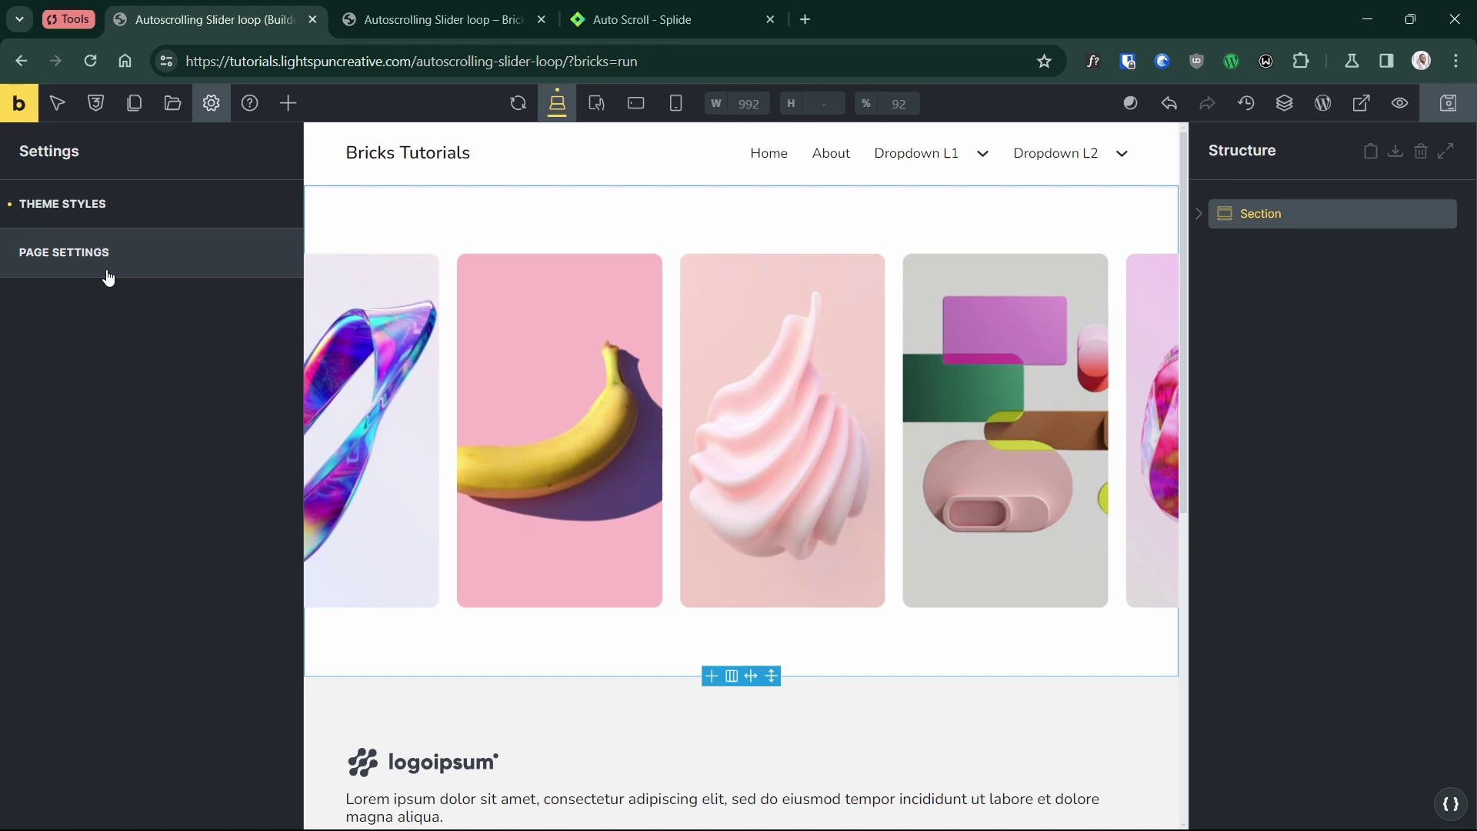
left_click(107, 254)
left_click(111, 451)
scroll(116, 477, "down", 4)
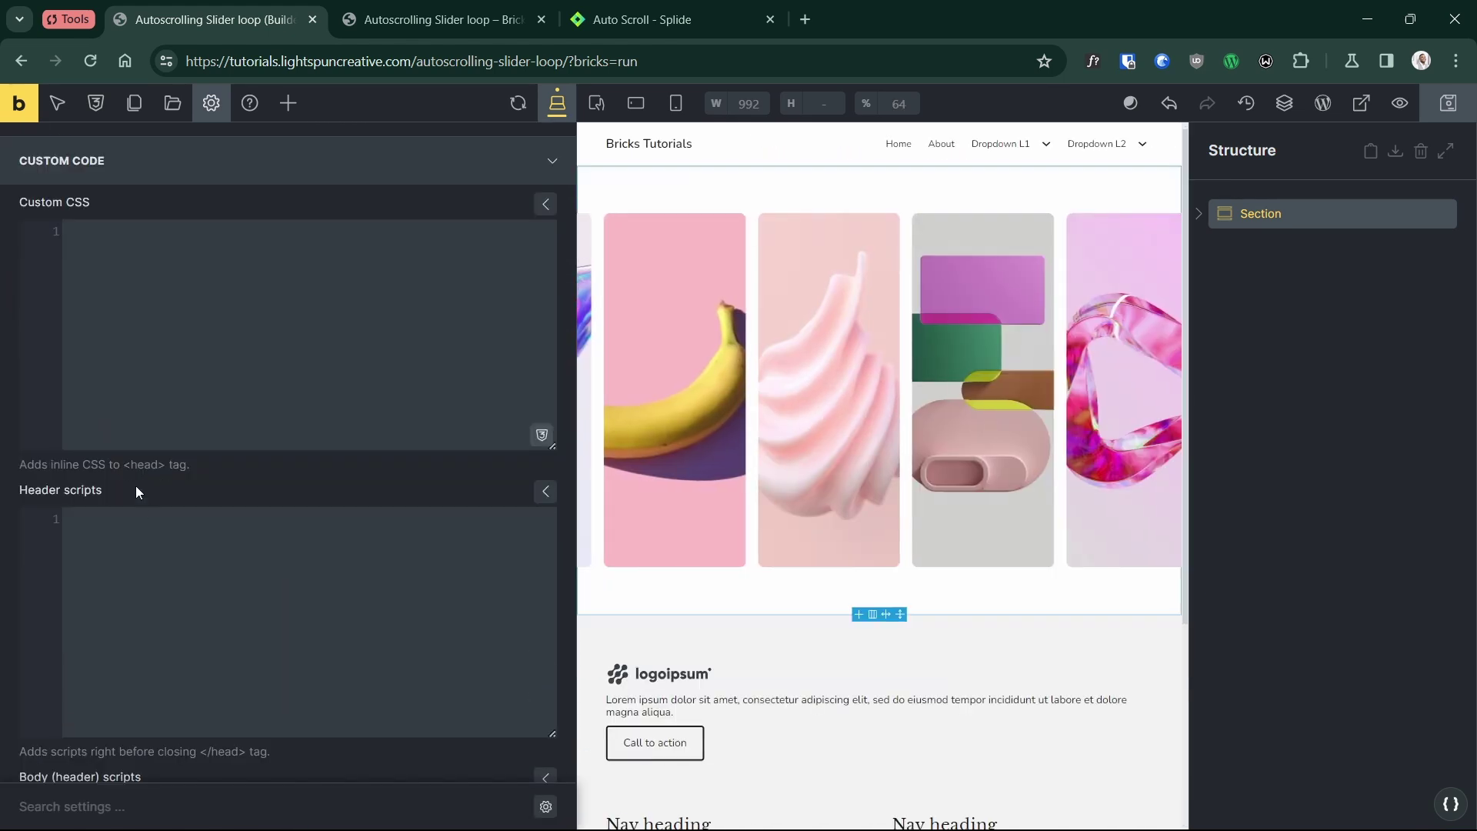
left_click(133, 552)
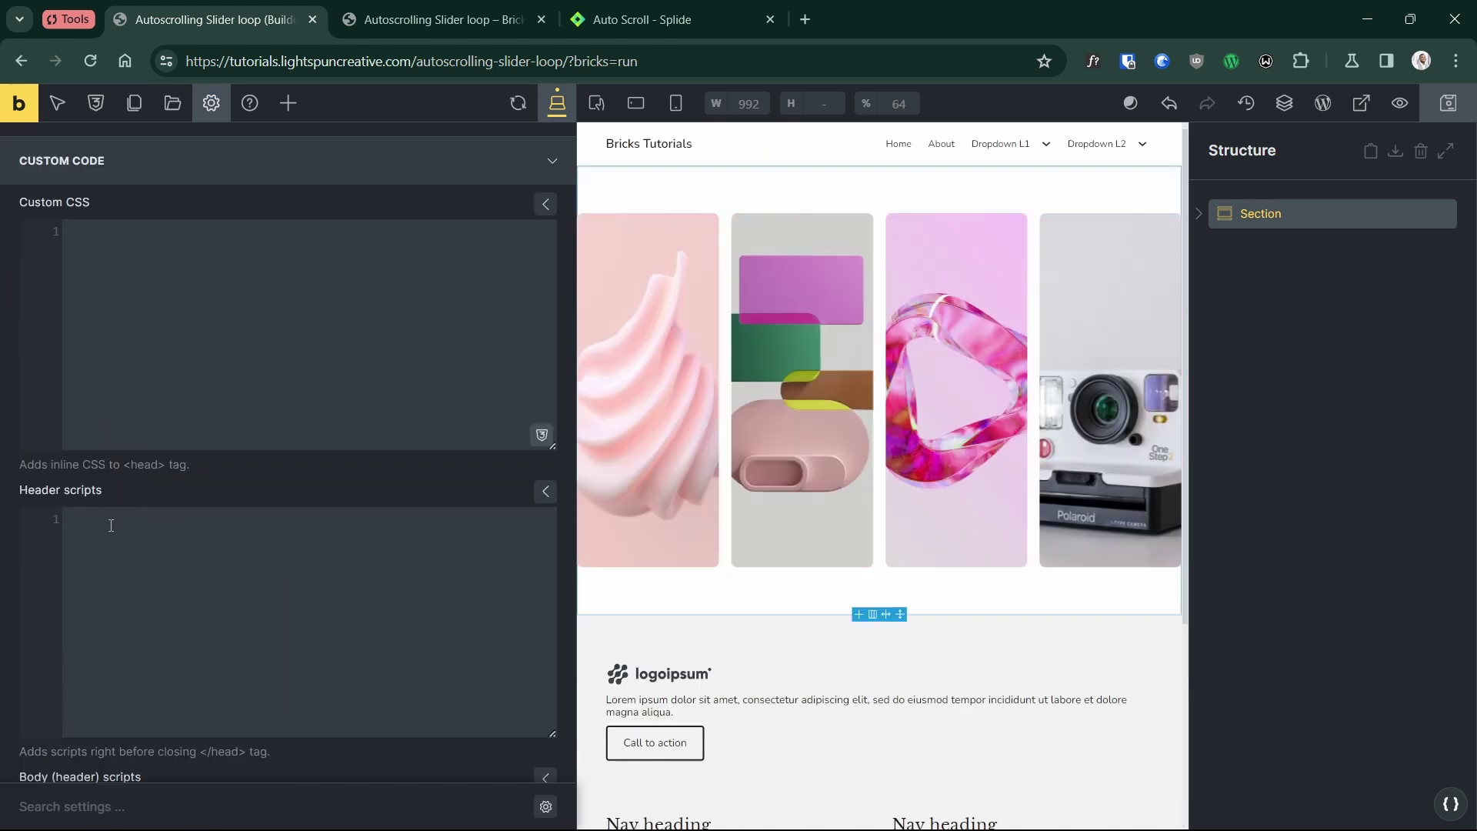
key("ctrl+v")
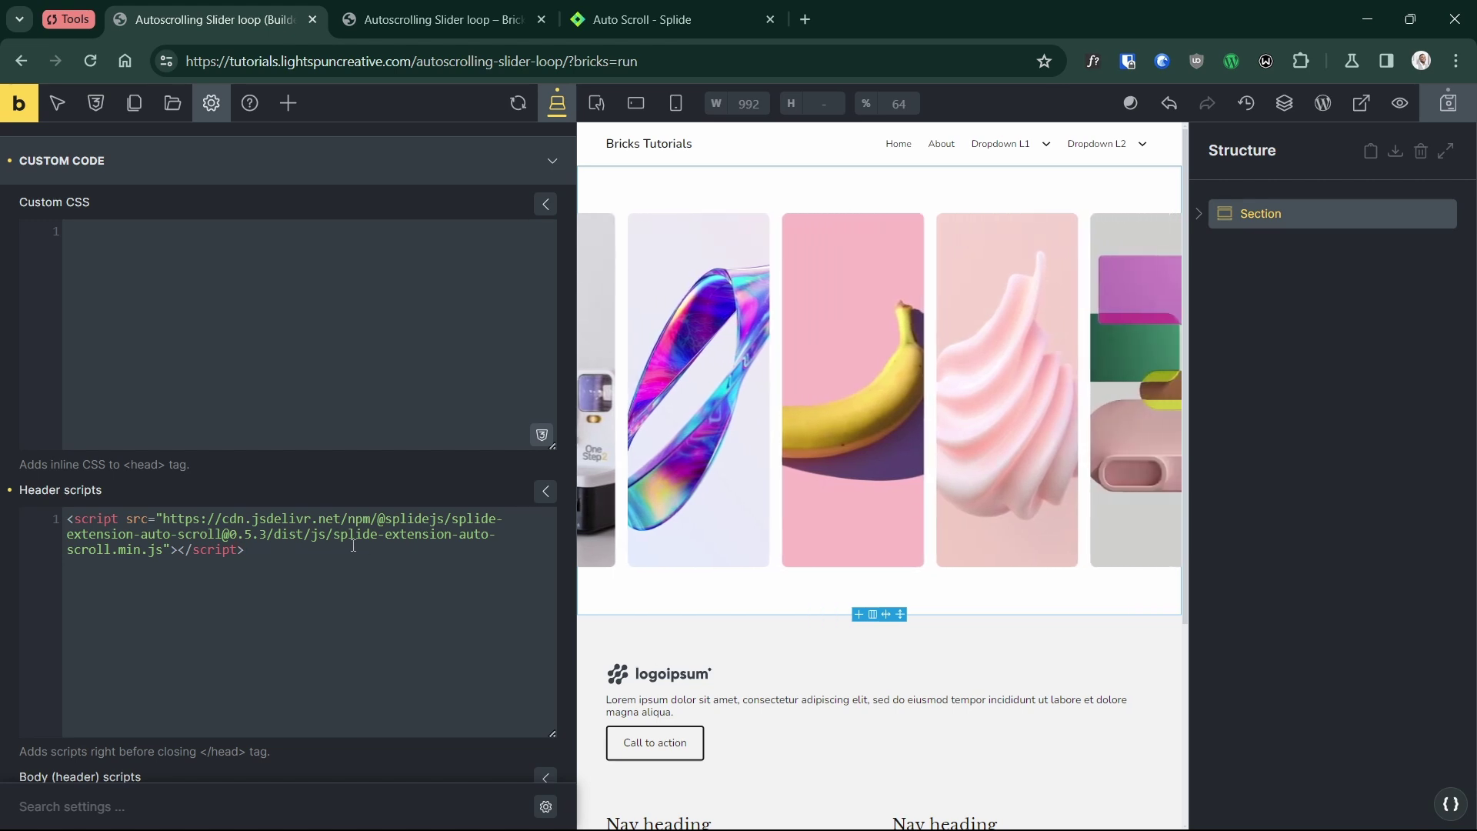
left_click(1273, 261)
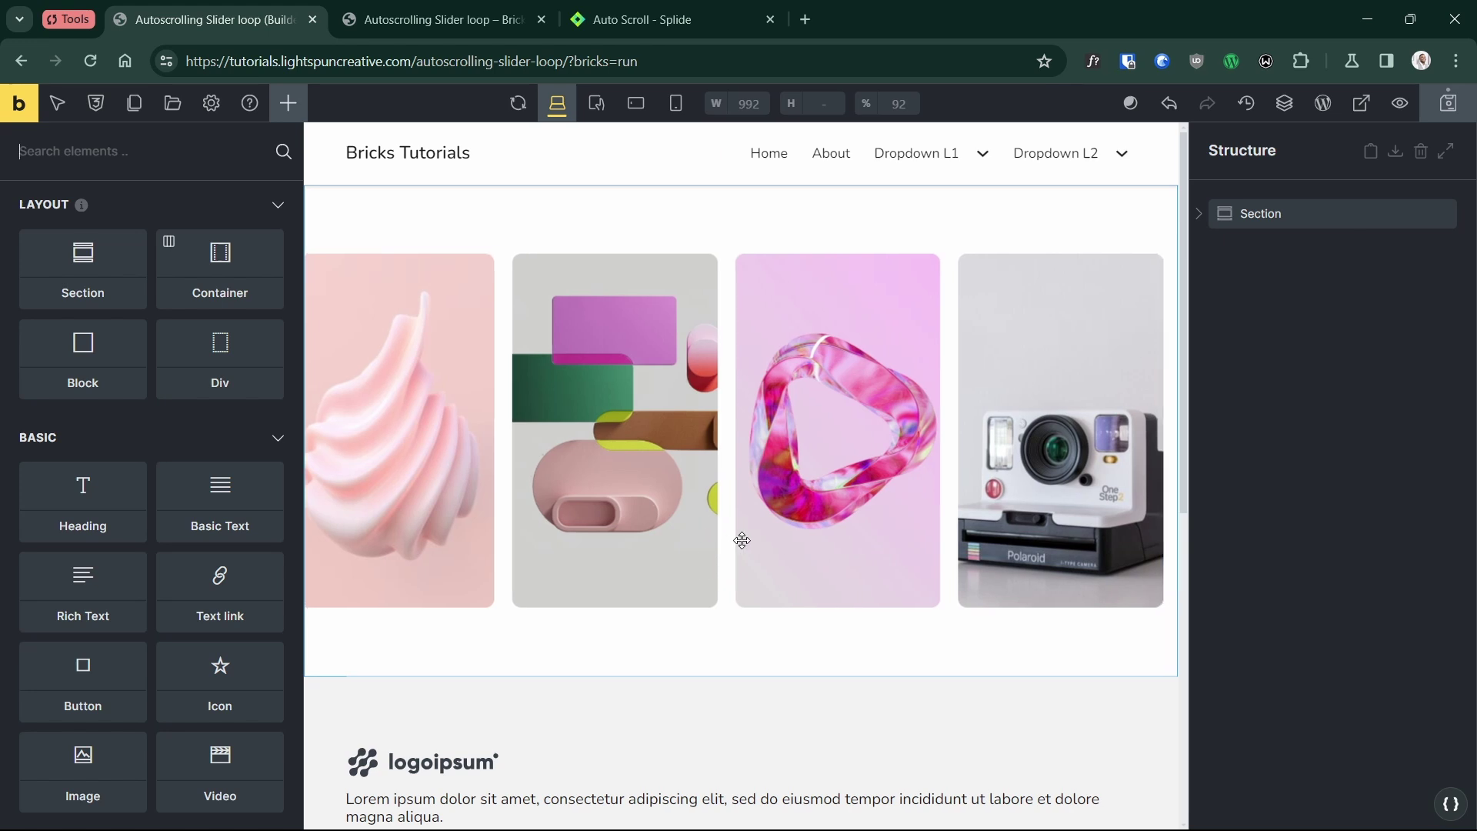
- Add a Code element to the section beside the slider
left_click(1206, 213)
left_click(1233, 254)
left_click(1246, 214)
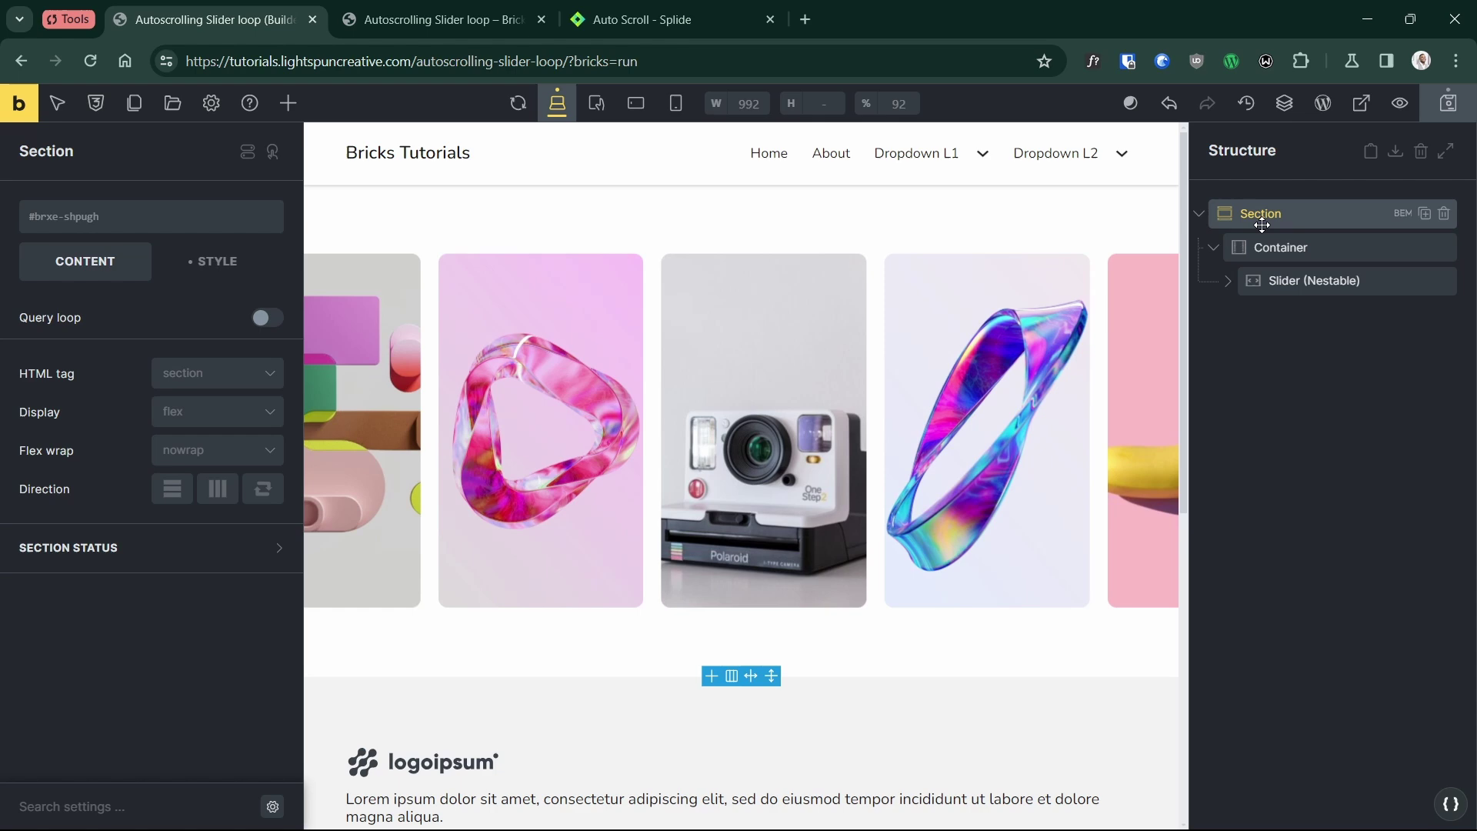
left_click(288, 103)
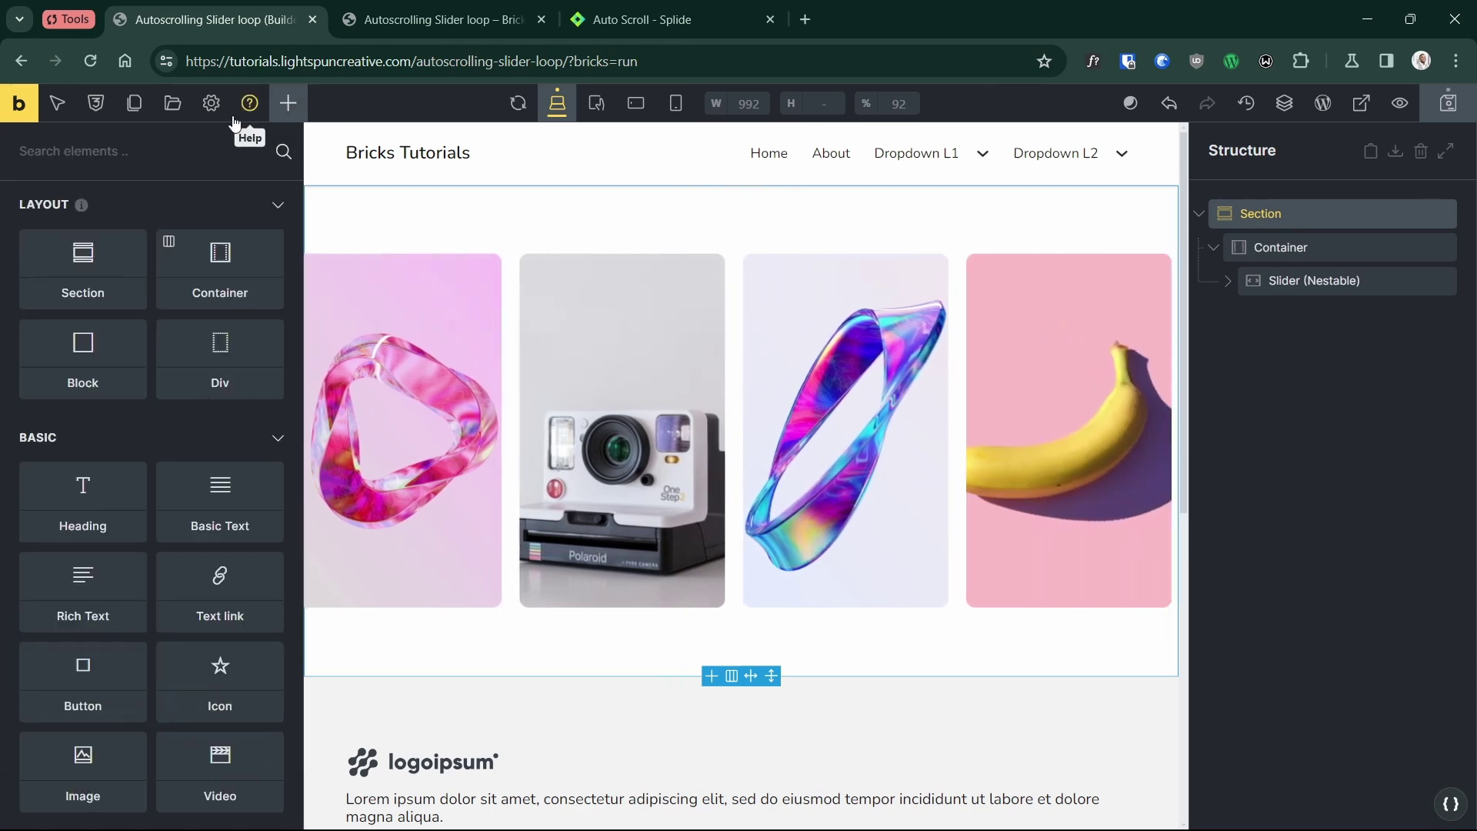
type("code")
left_click_drag(51, 263, 1322, 323)
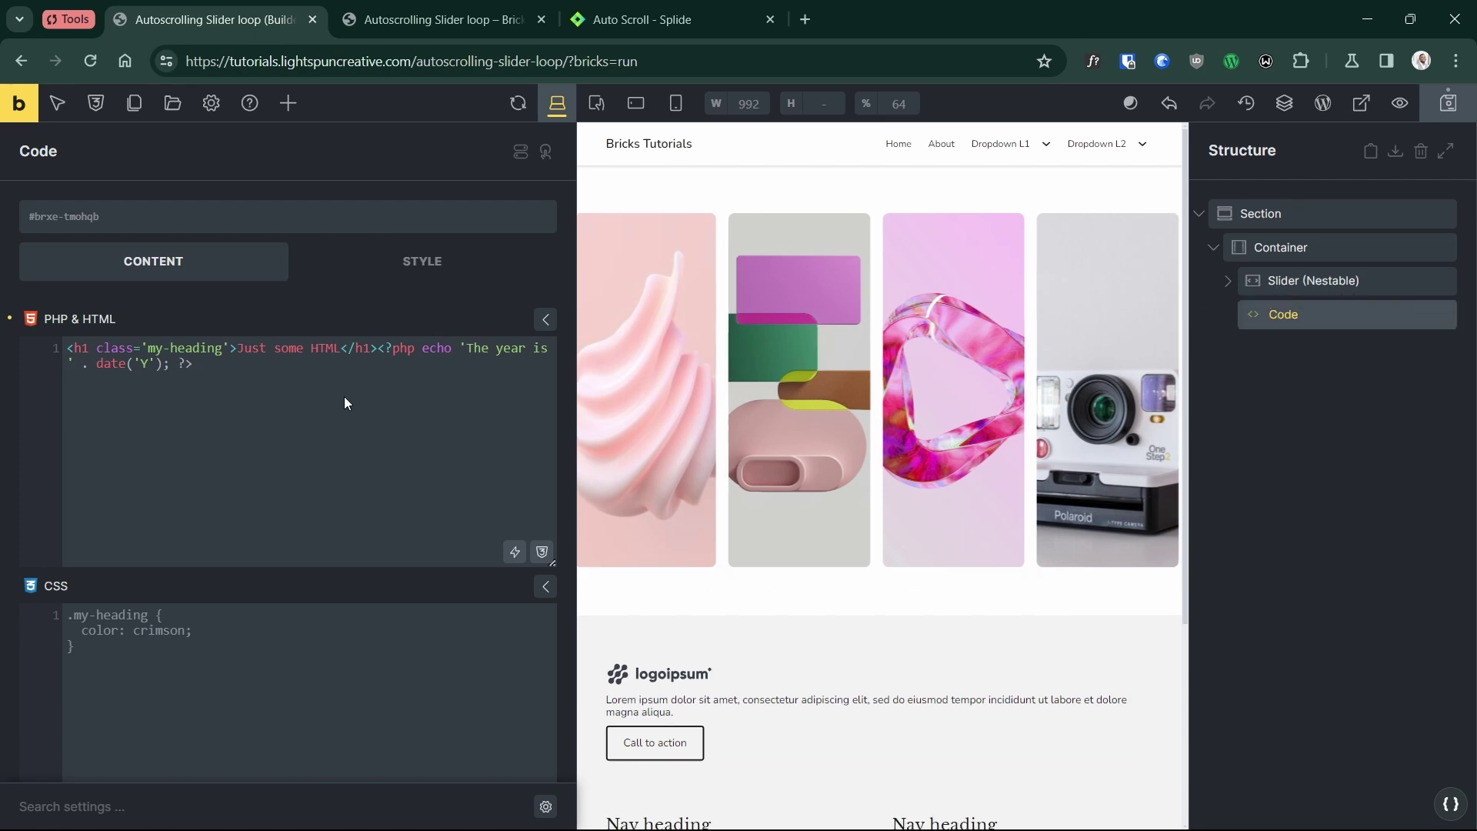
- Replace the Code element's JavaScript with the AutoScroll snippet mounting splide 'bmfwuv'
scroll(84, 341, "down", 5)
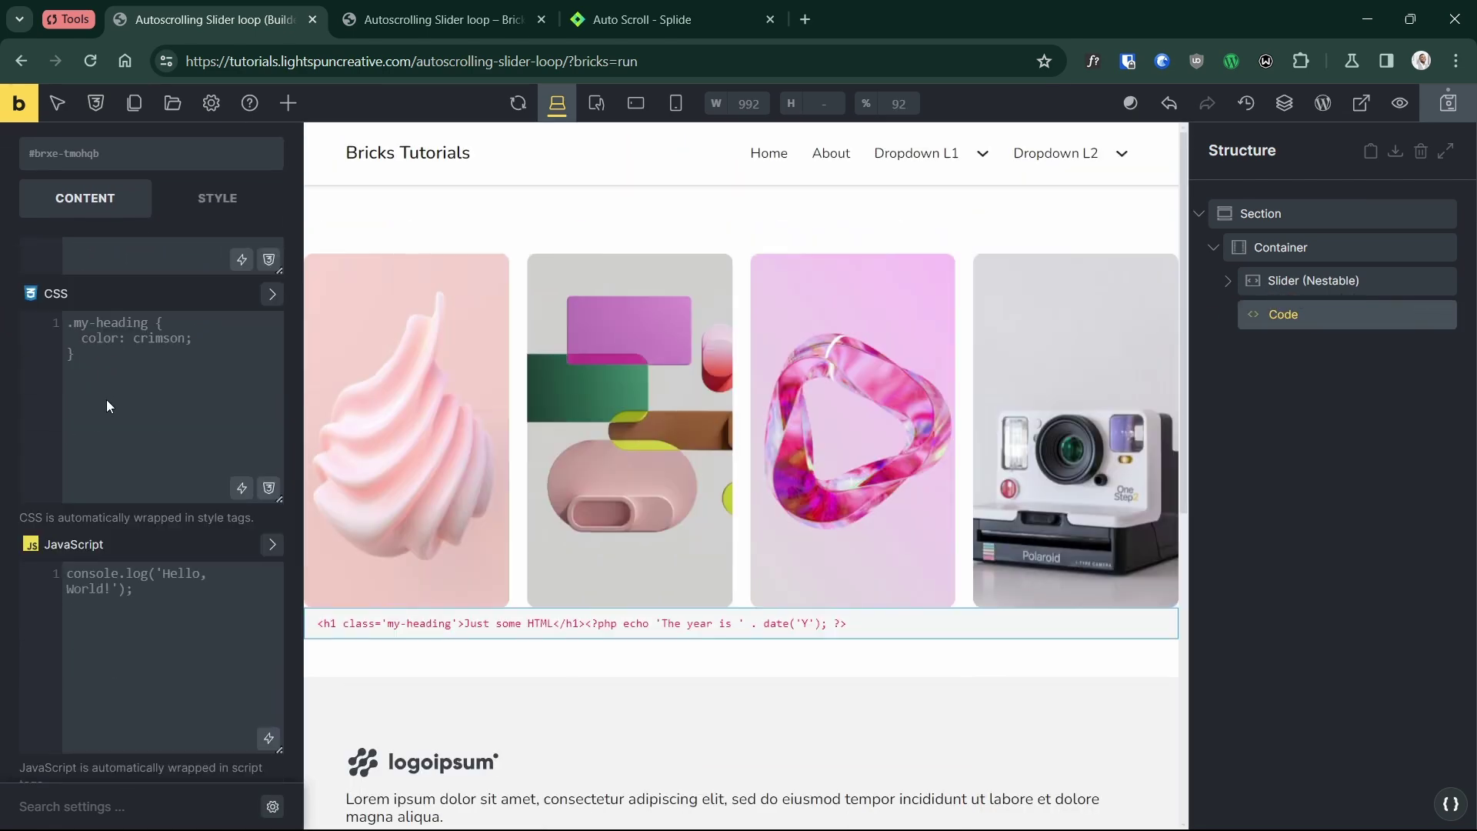
left_click(271, 428)
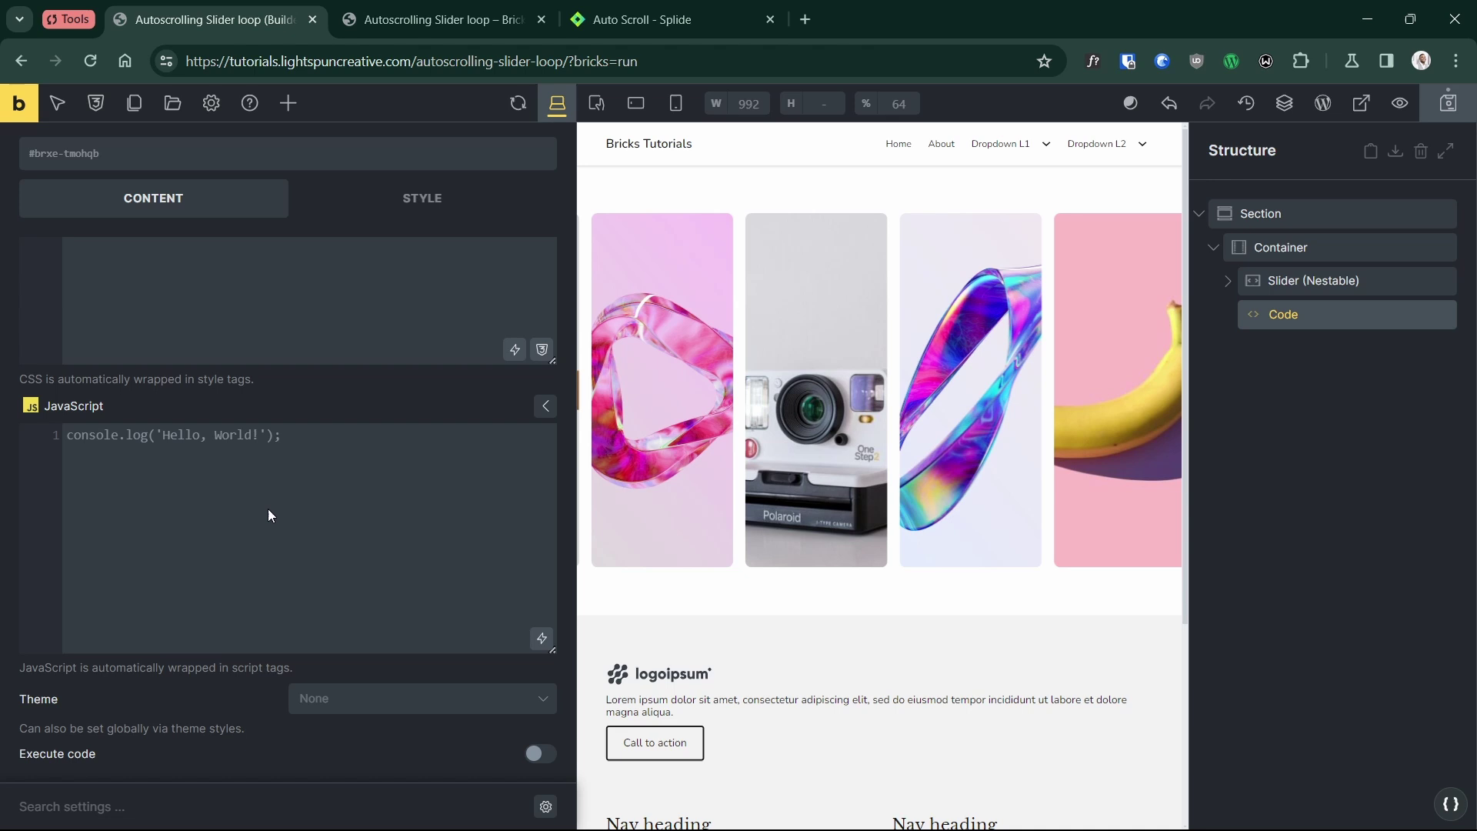
key("ctrl+a")
type("document.addEventListener('DOMContentLoaded', () => {     setTimeout(() => {       const instance = window.bricksData?.splideInstances['bmfwuv'];       if (instance) {         // Destroy the existing instance (optional).         instance.destroy(true);          // Mount the autoscroll extension.         instance.mount({ AutoScroll: window.splide.Extensions.AutoScroll });       }     }, 100);   });")
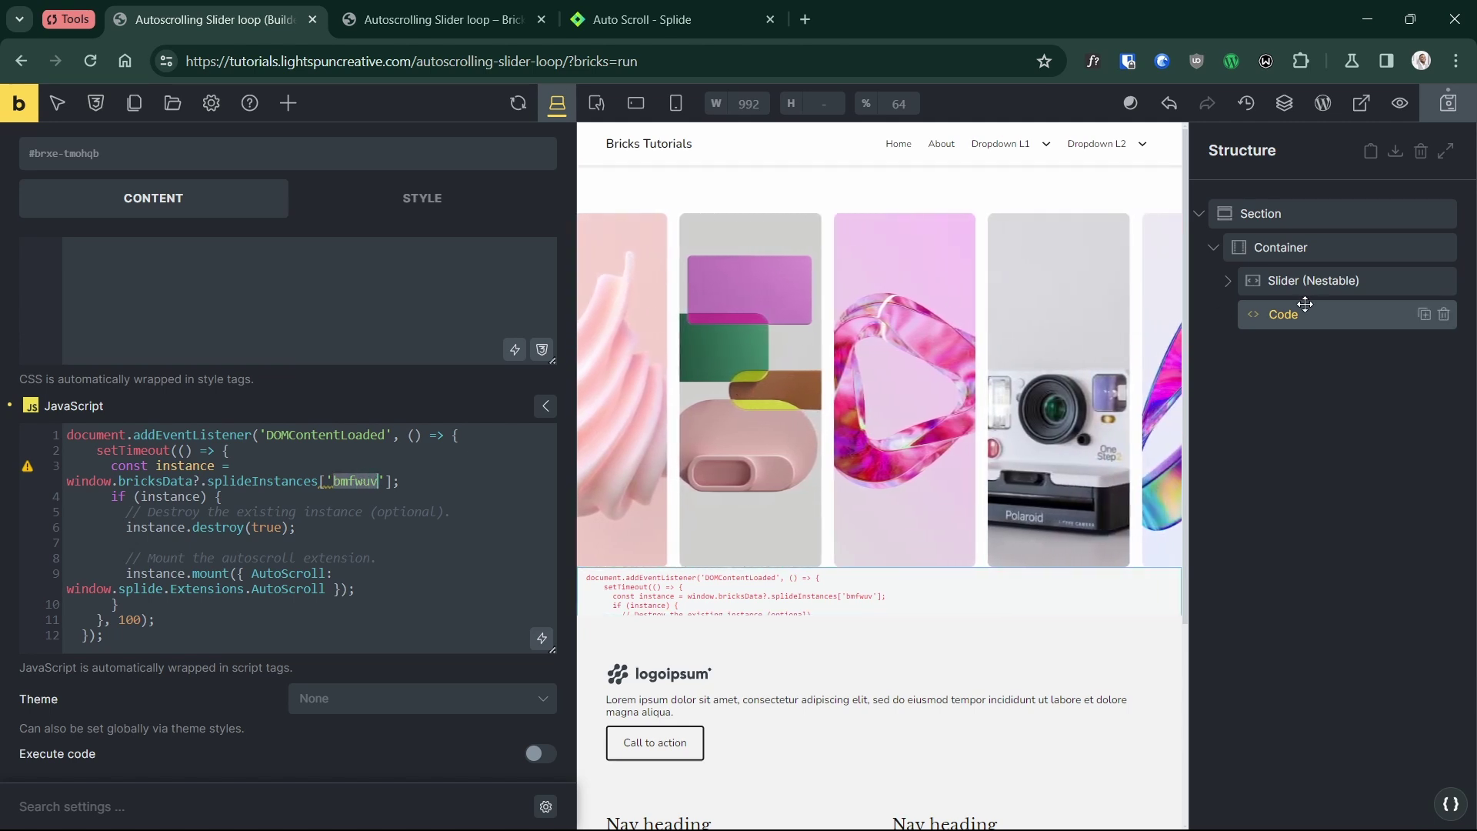
- Copy the Slider (Nestable) element ID rdjdvs and bring up the Code element's JavaScript again
left_click(1311, 280)
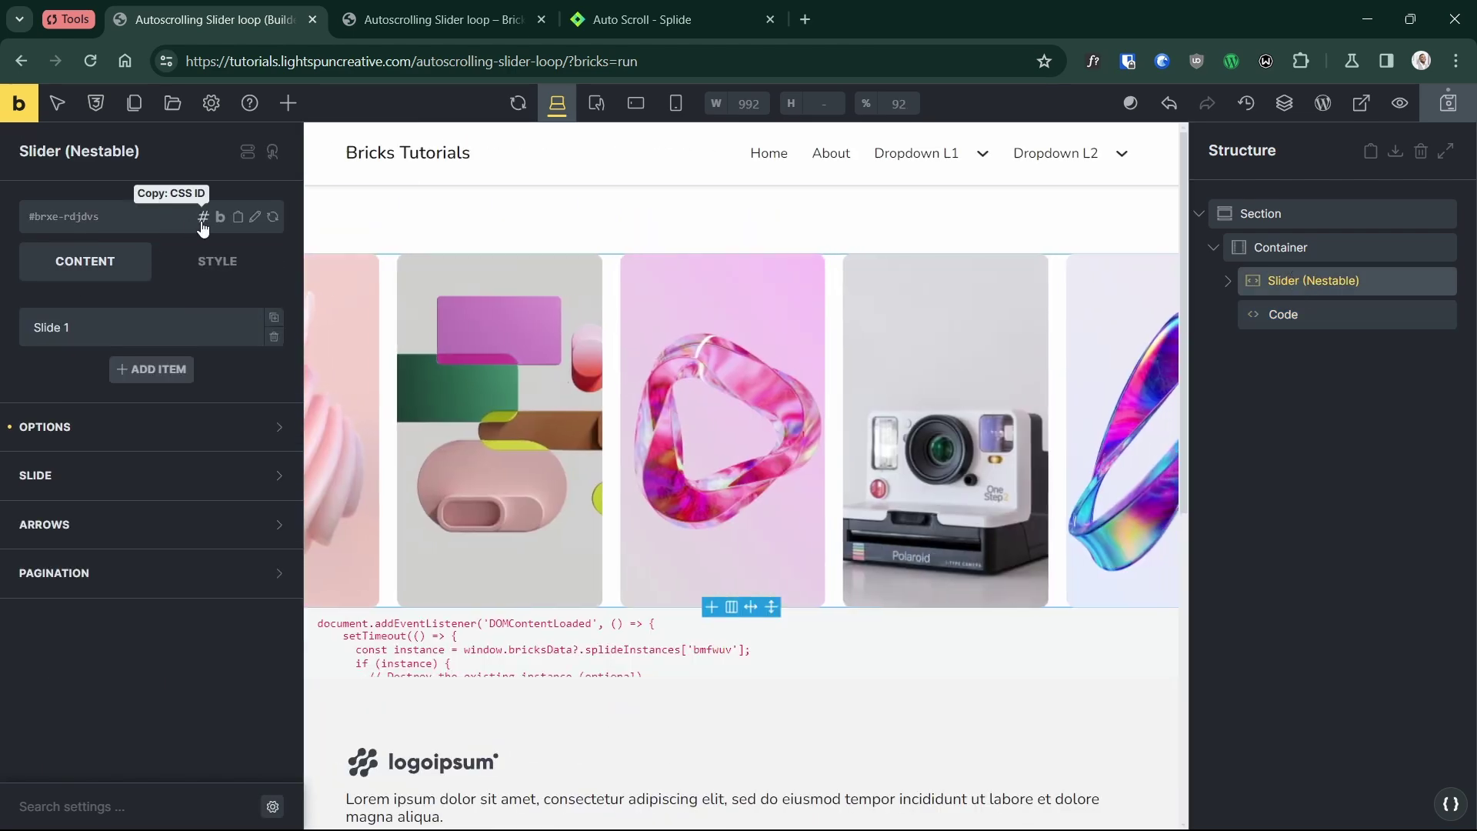
left_click(224, 216)
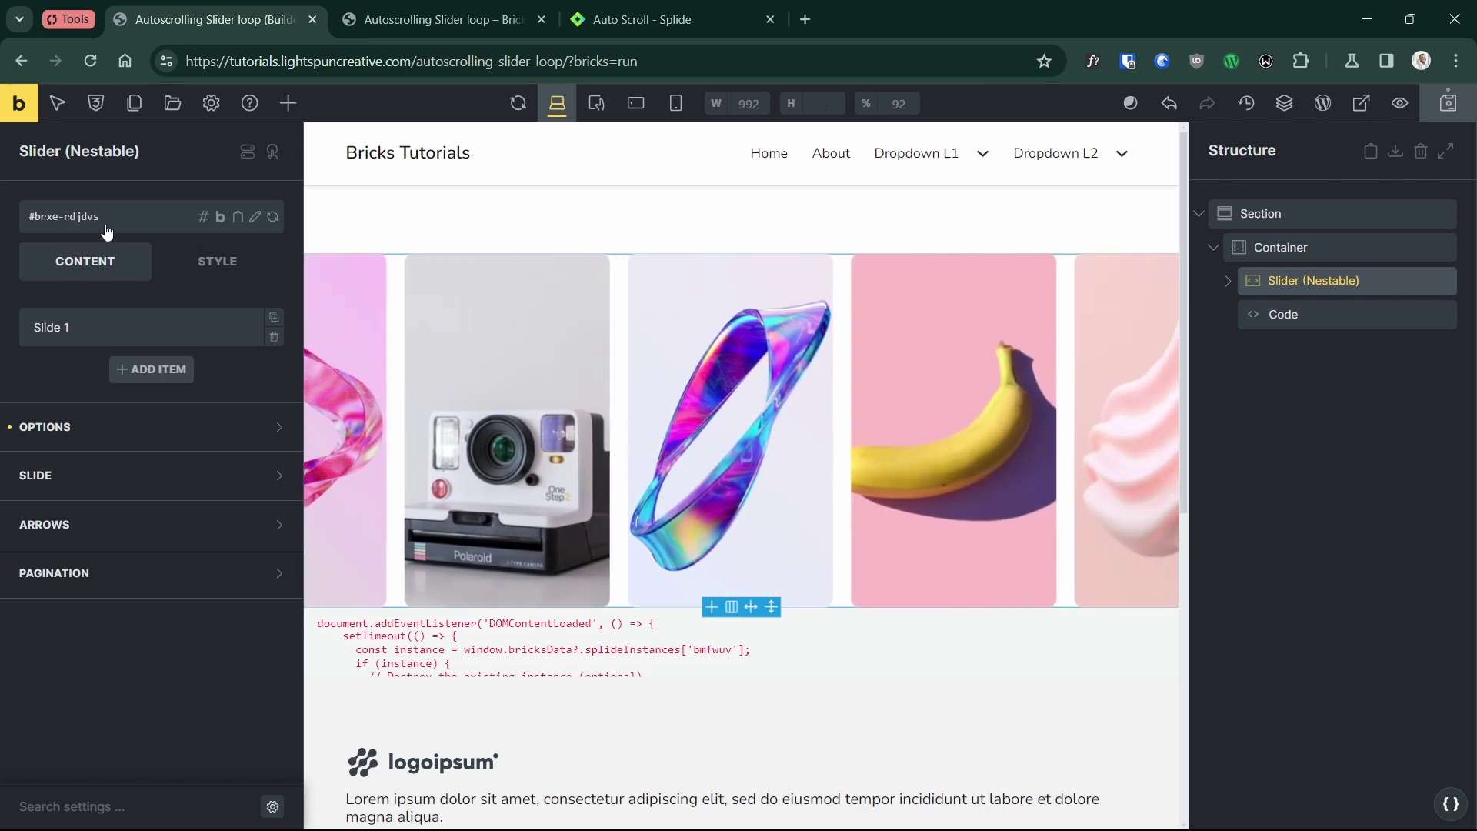
left_click(1308, 314)
scroll(331, 559, "down", 10)
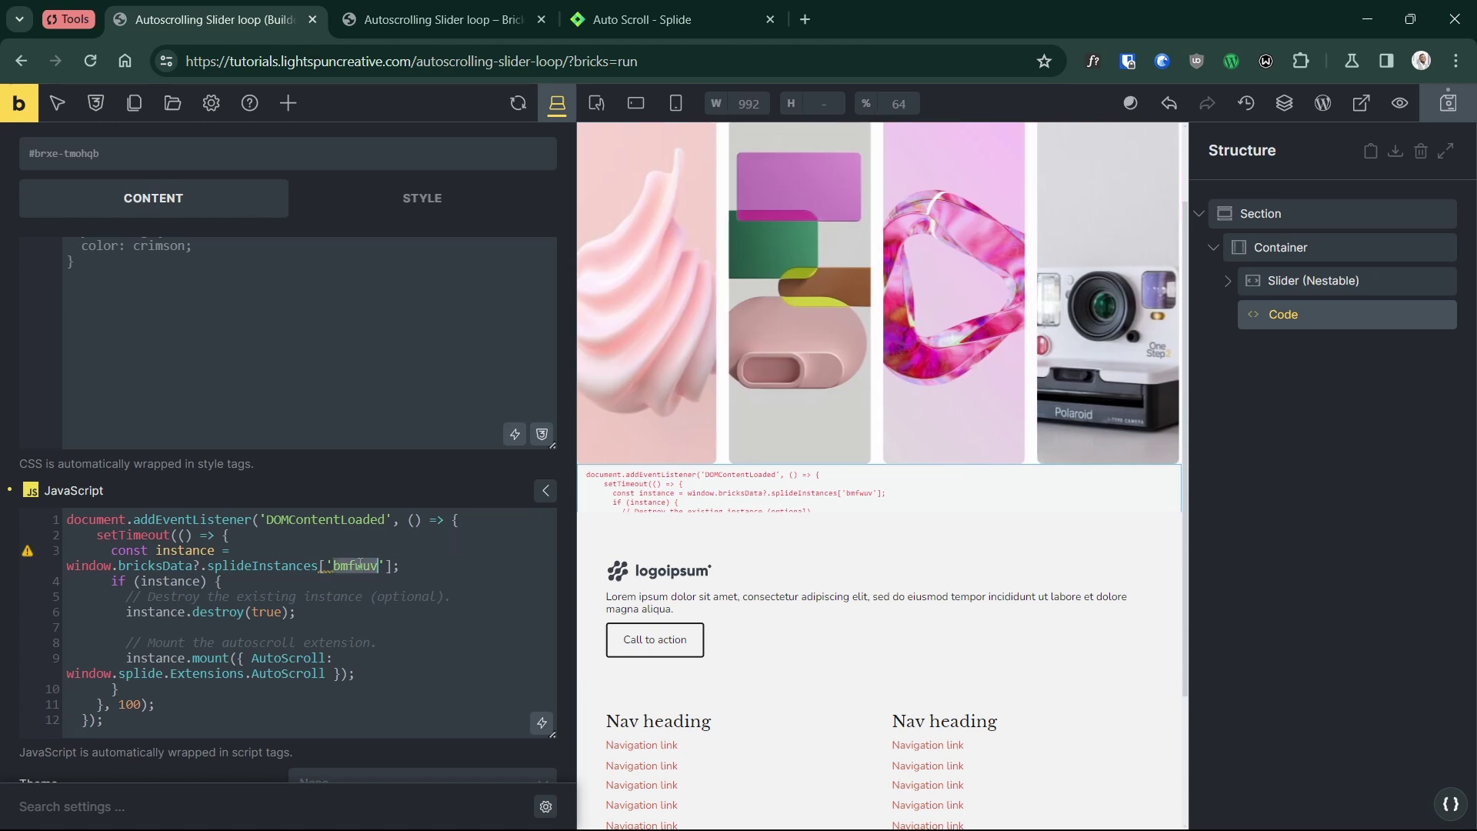
- Paste rdjdvs over 'bmfwuv' and turn on Execute code and Render without wrapper
key("ctrl+v")
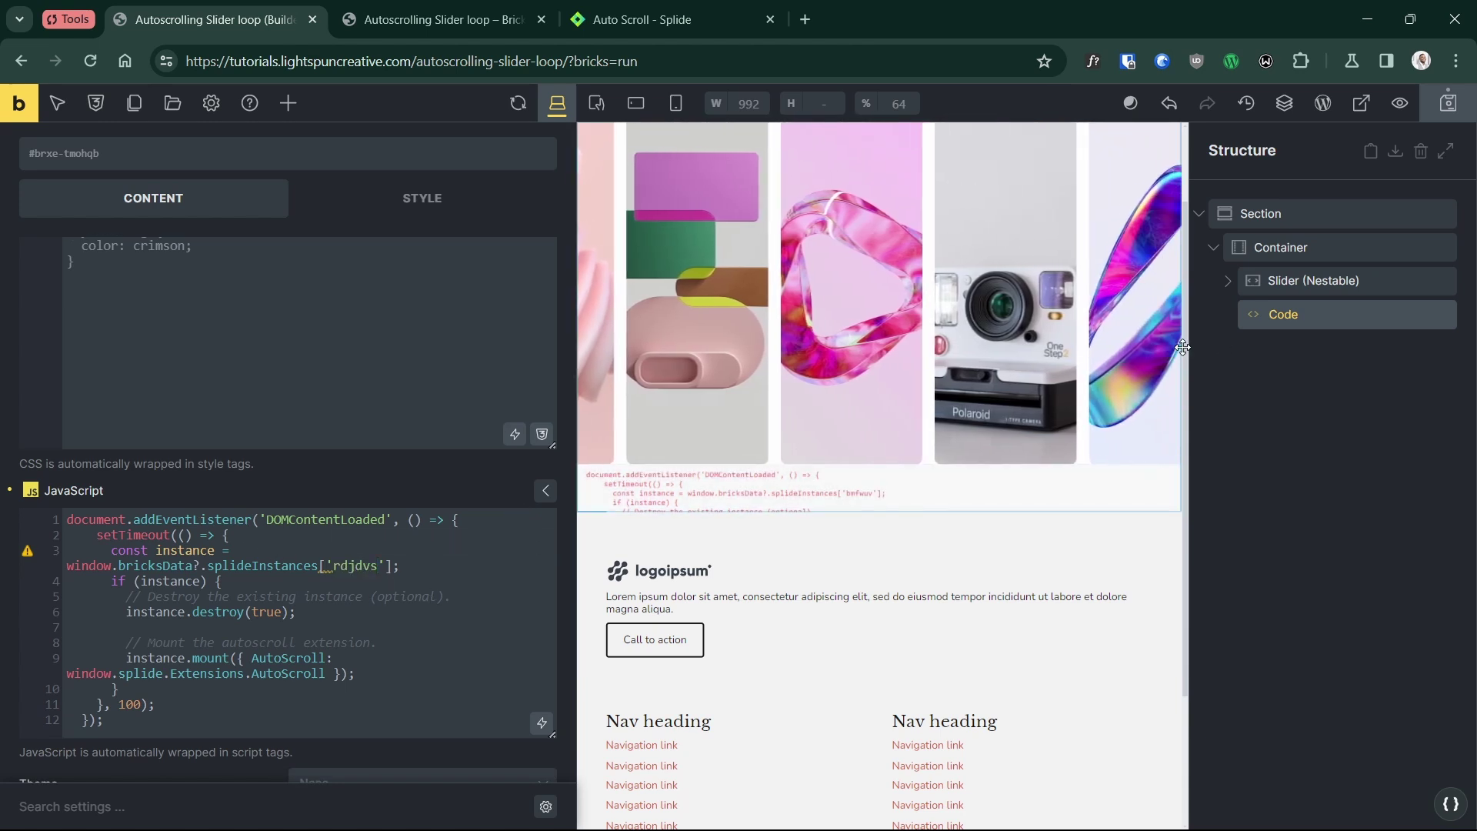
scroll(472, 674, "down", 2)
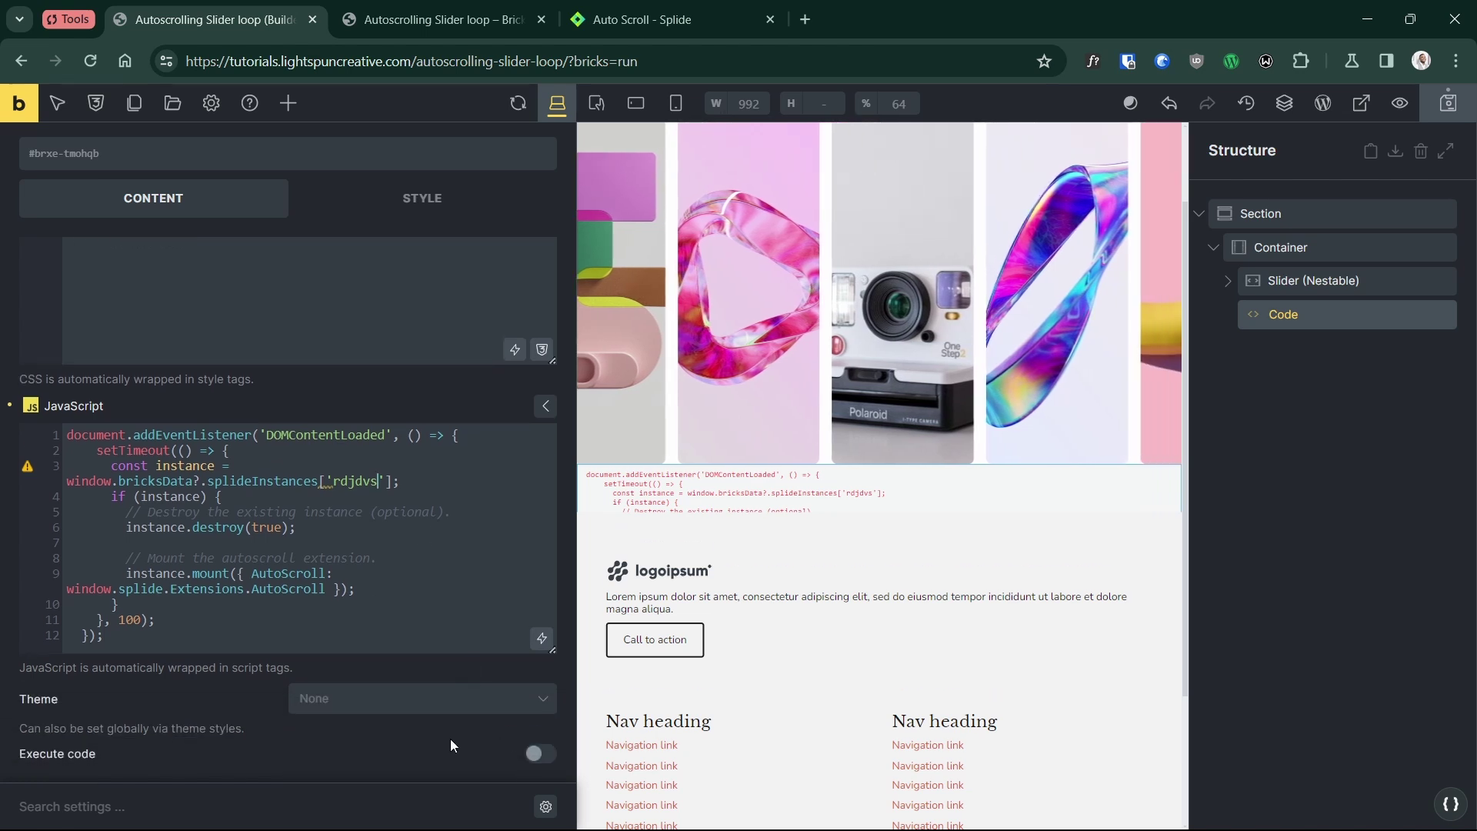
left_click(540, 753)
scroll(492, 732, "down", 3)
left_click(540, 731)
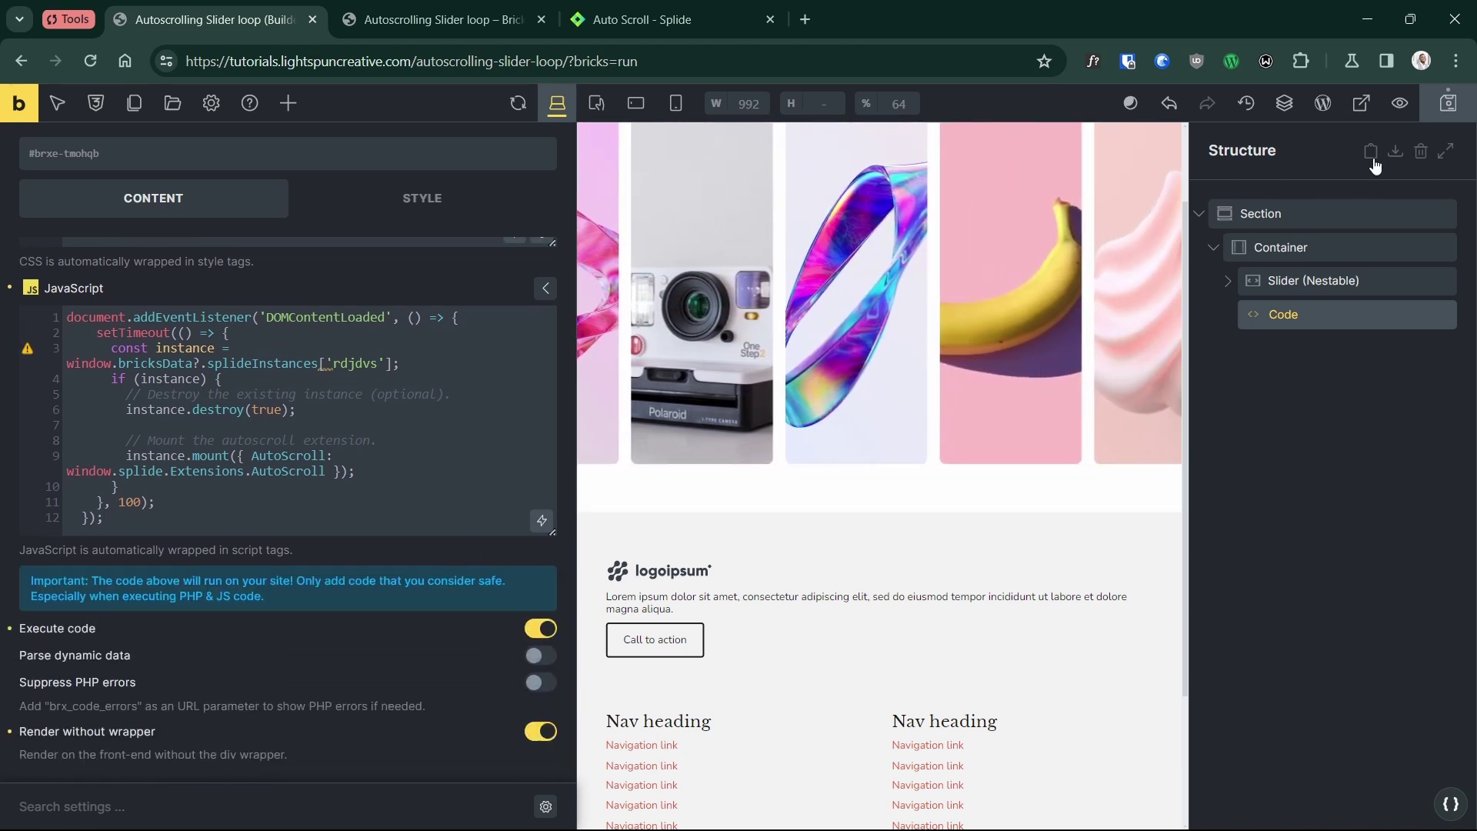
- Review the Slider (Nestable) options, then check the front-end preview
left_click(1313, 280)
left_click(204, 426)
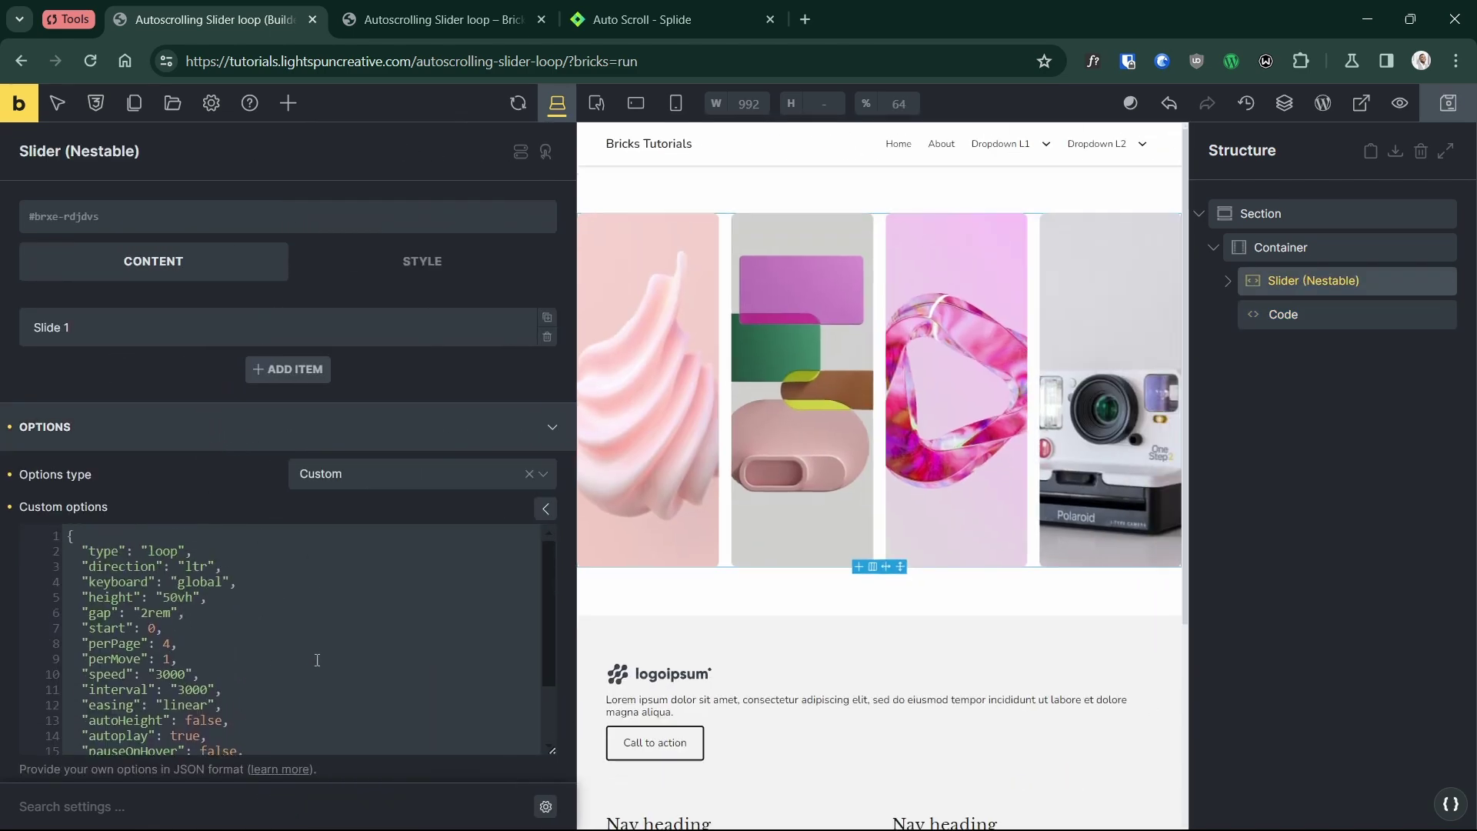
scroll(267, 631, "down", 2)
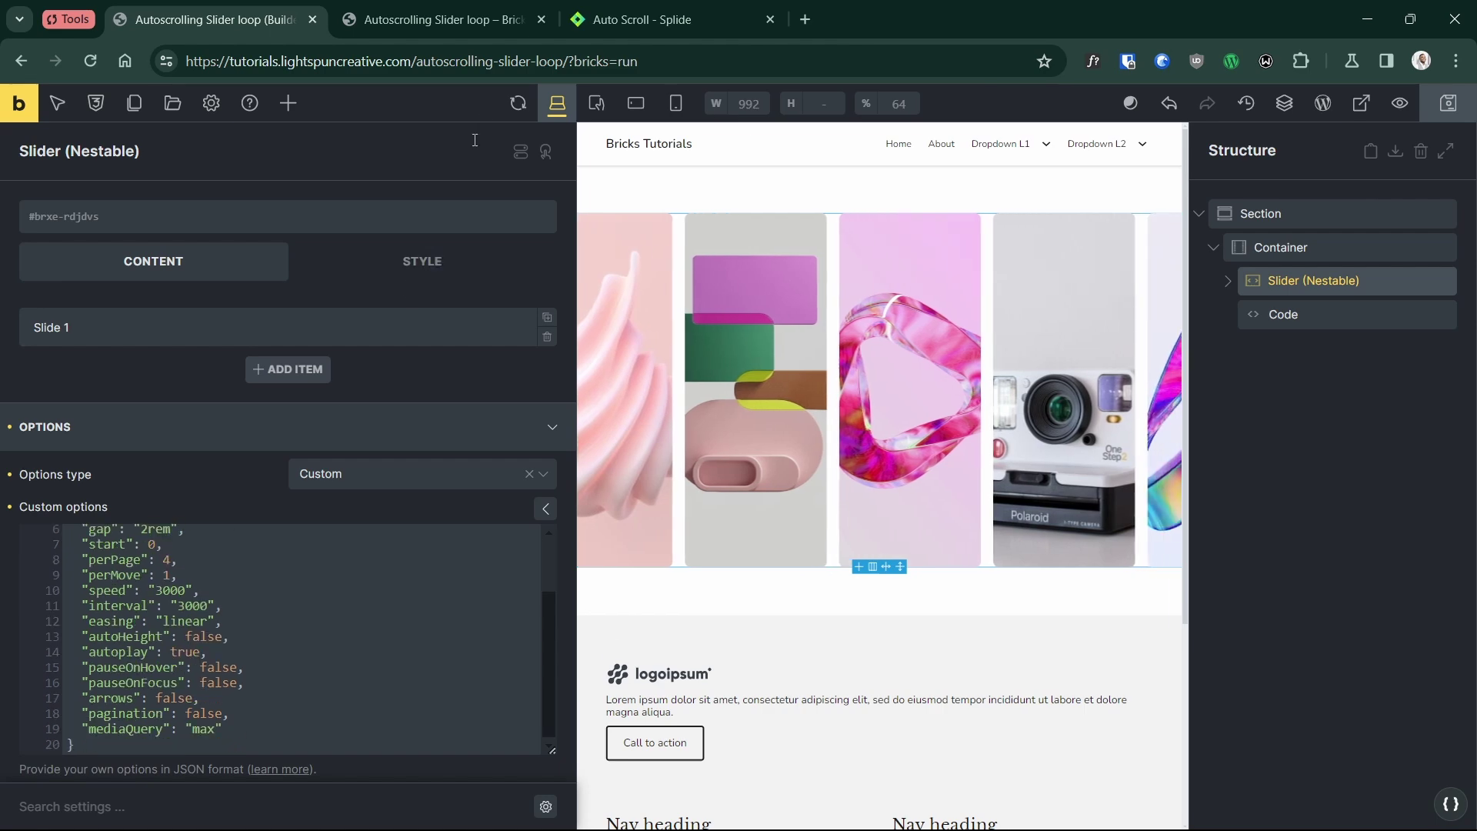
left_click(432, 17)
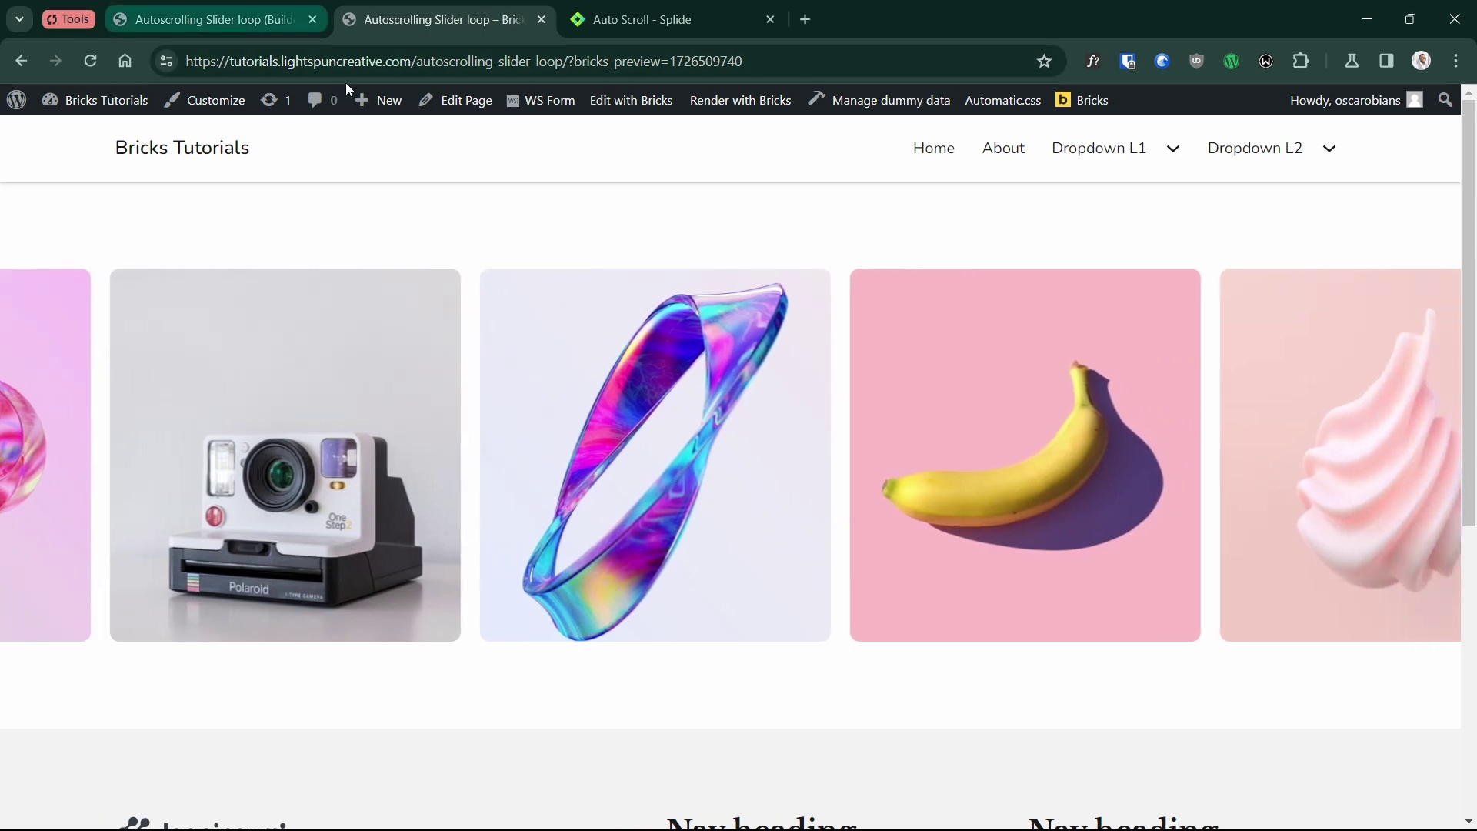
left_click_drag(357, 432, 622, 428)
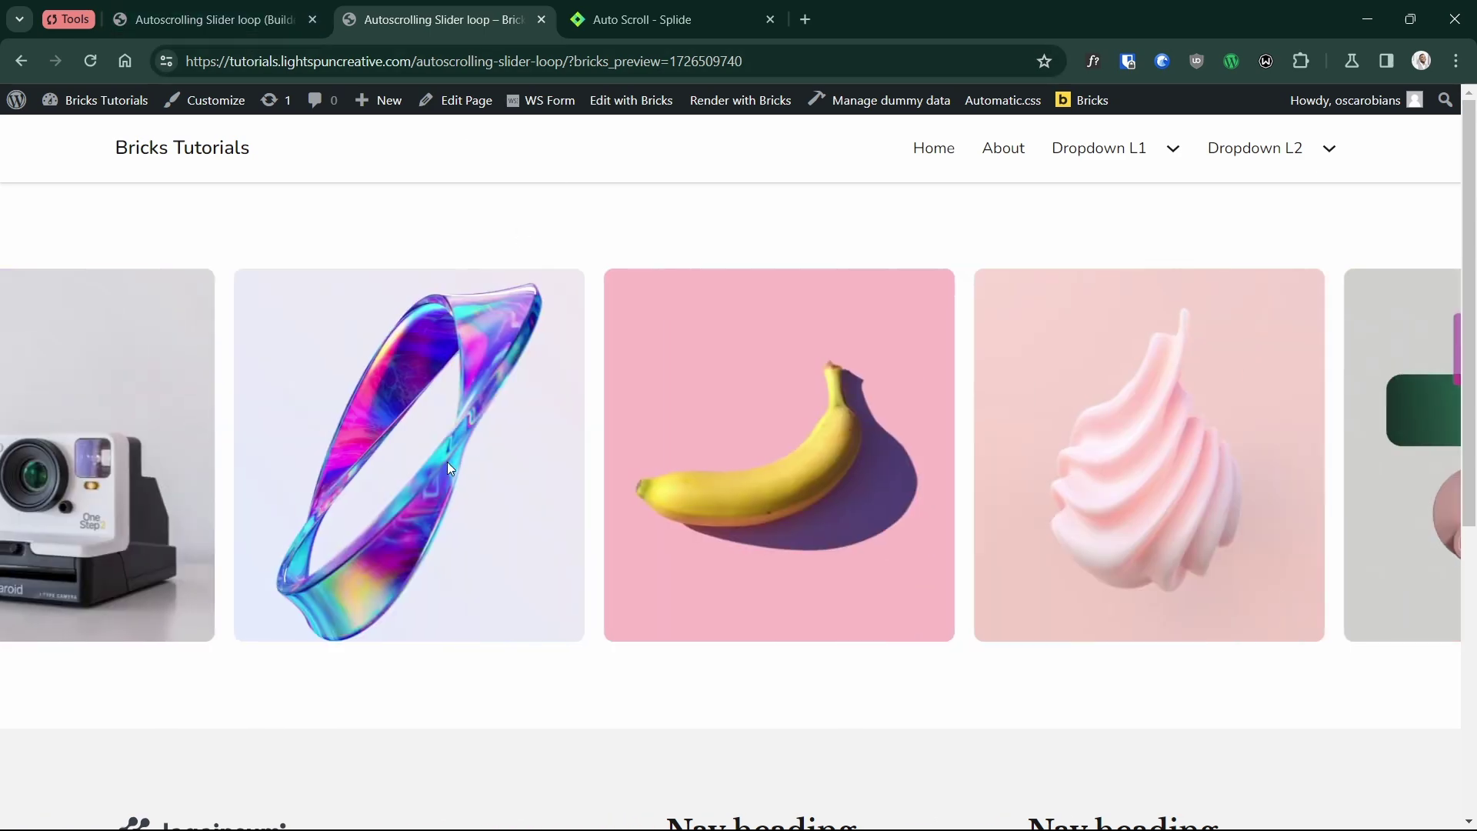
left_click_drag(450, 467, 824, 429)
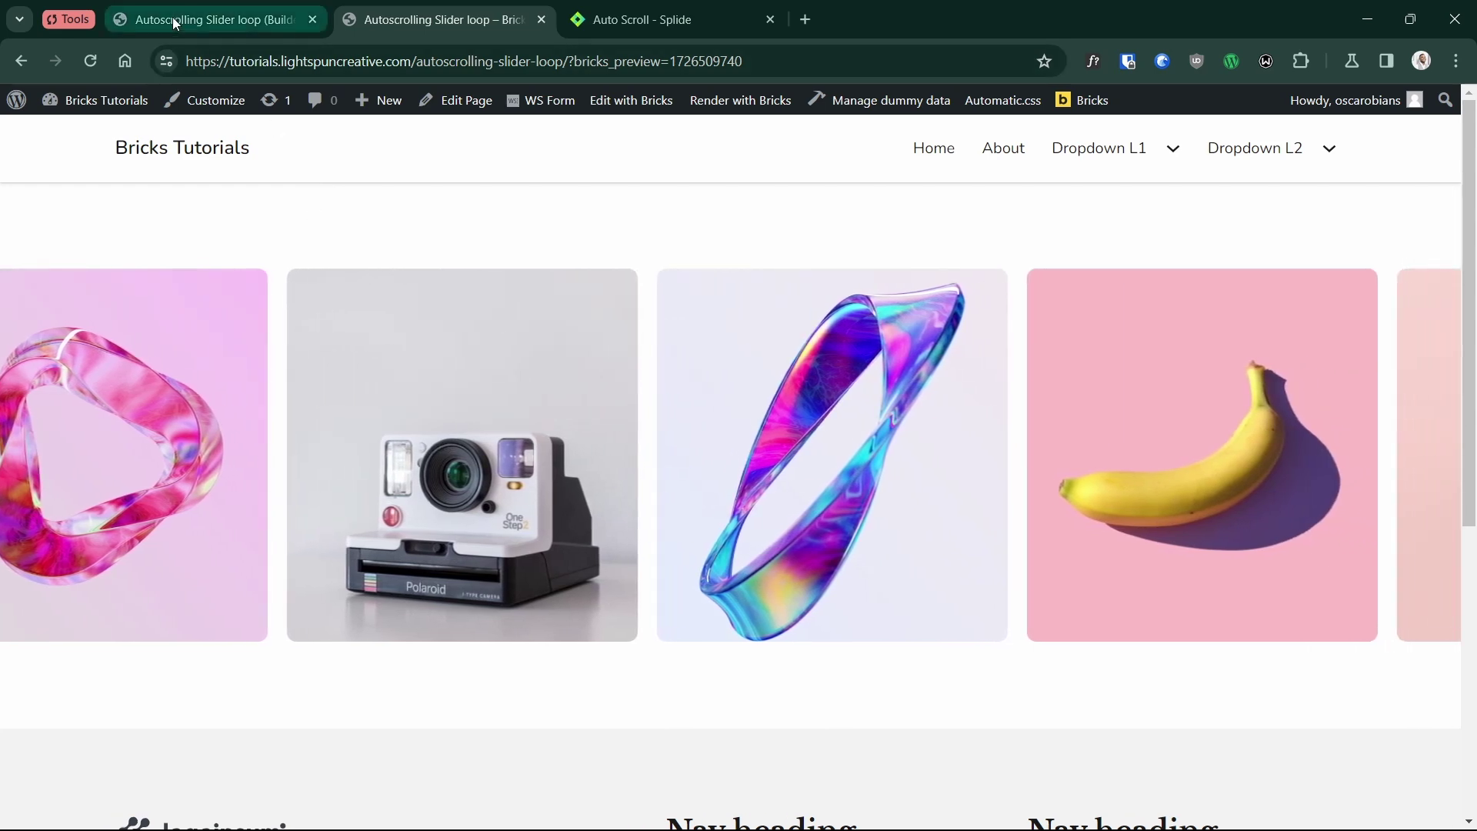
- Change the slider's Custom options "autoplay" value from true to false and view the front-end preview
left_click(172, 16)
scroll(203, 652, "down", 3)
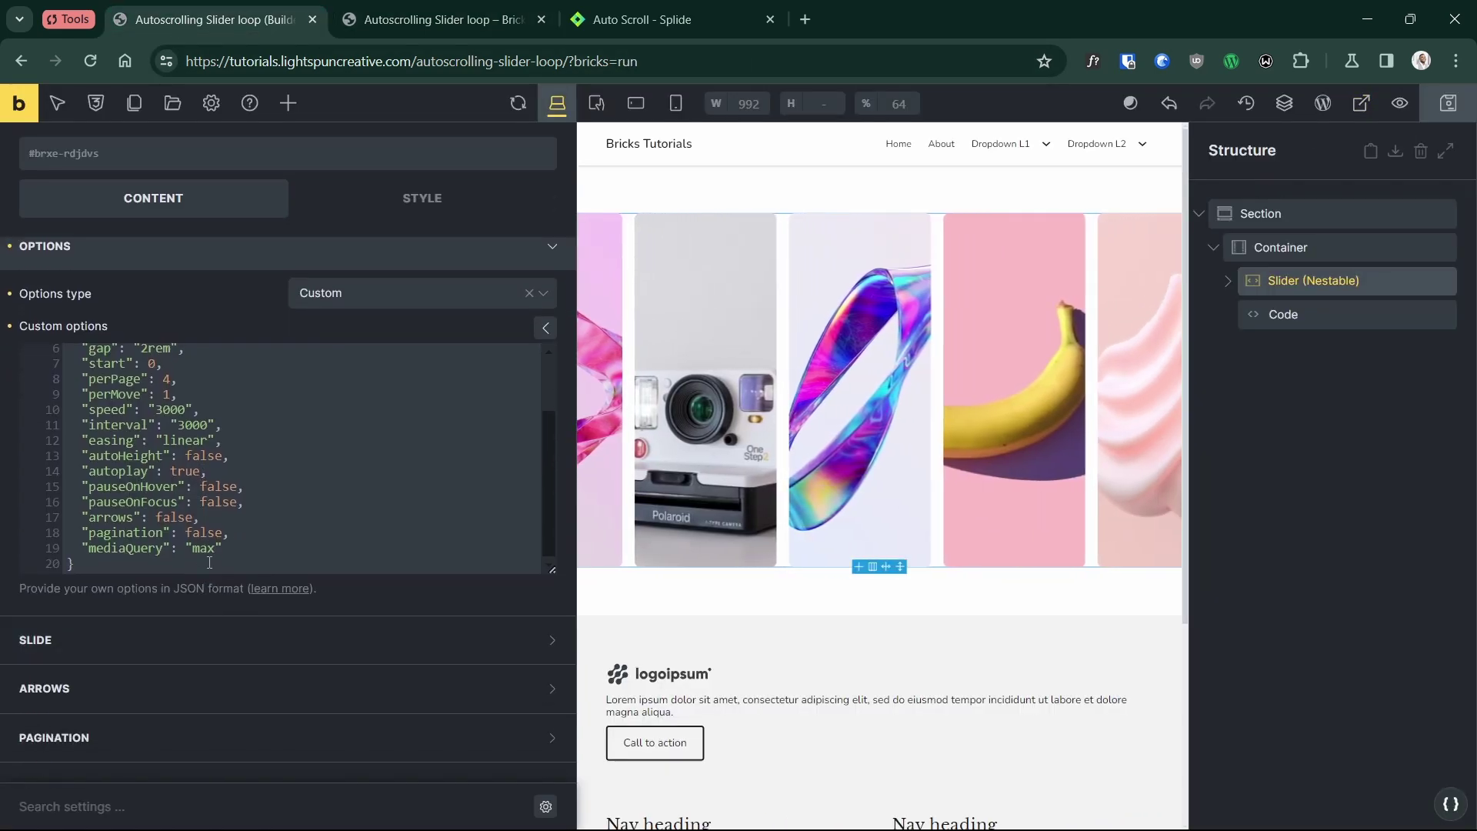
scroll(230, 462, "up", 2)
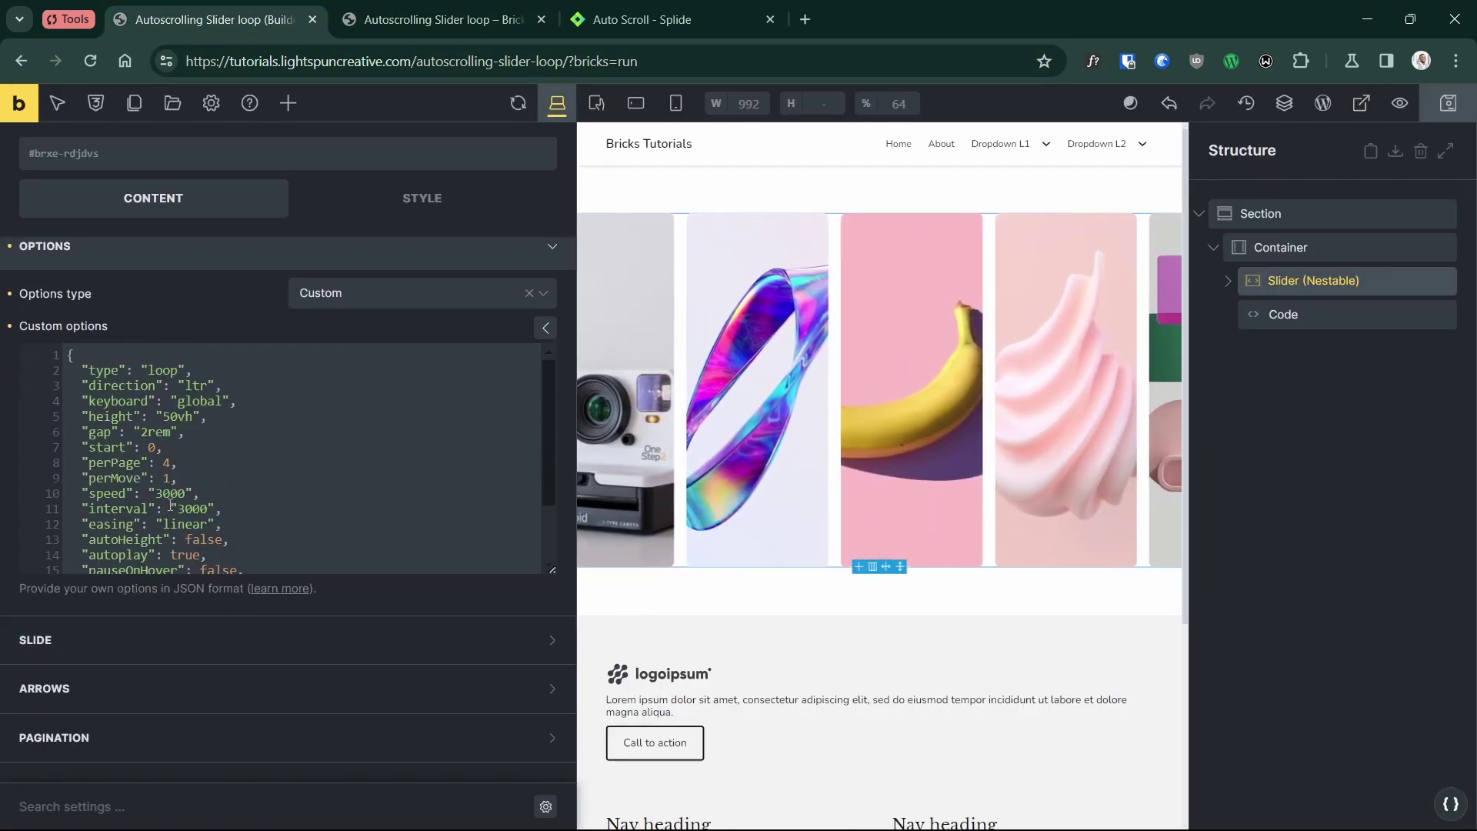
scroll(188, 492, "down", 3)
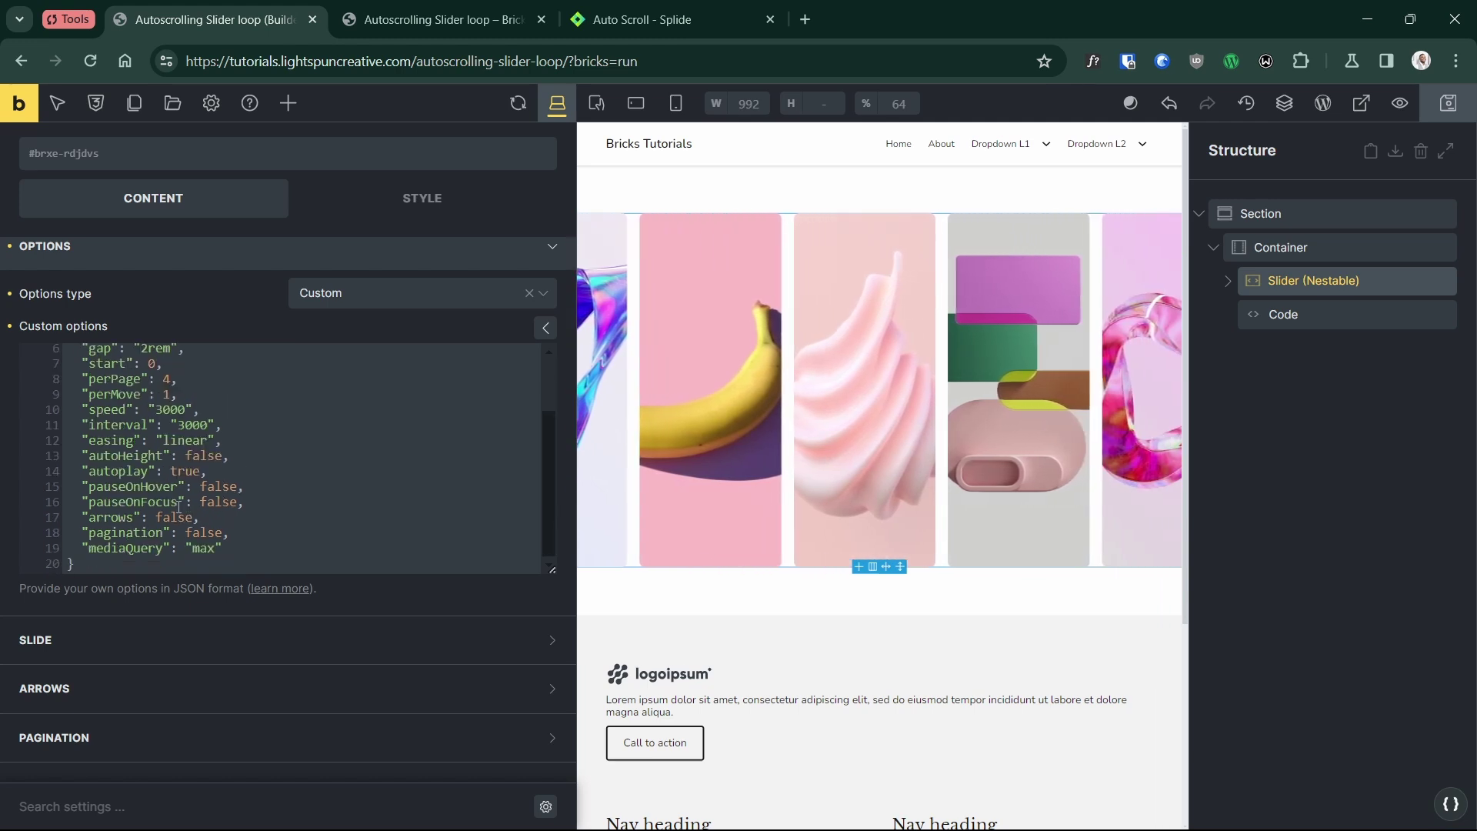
double_click(182, 472)
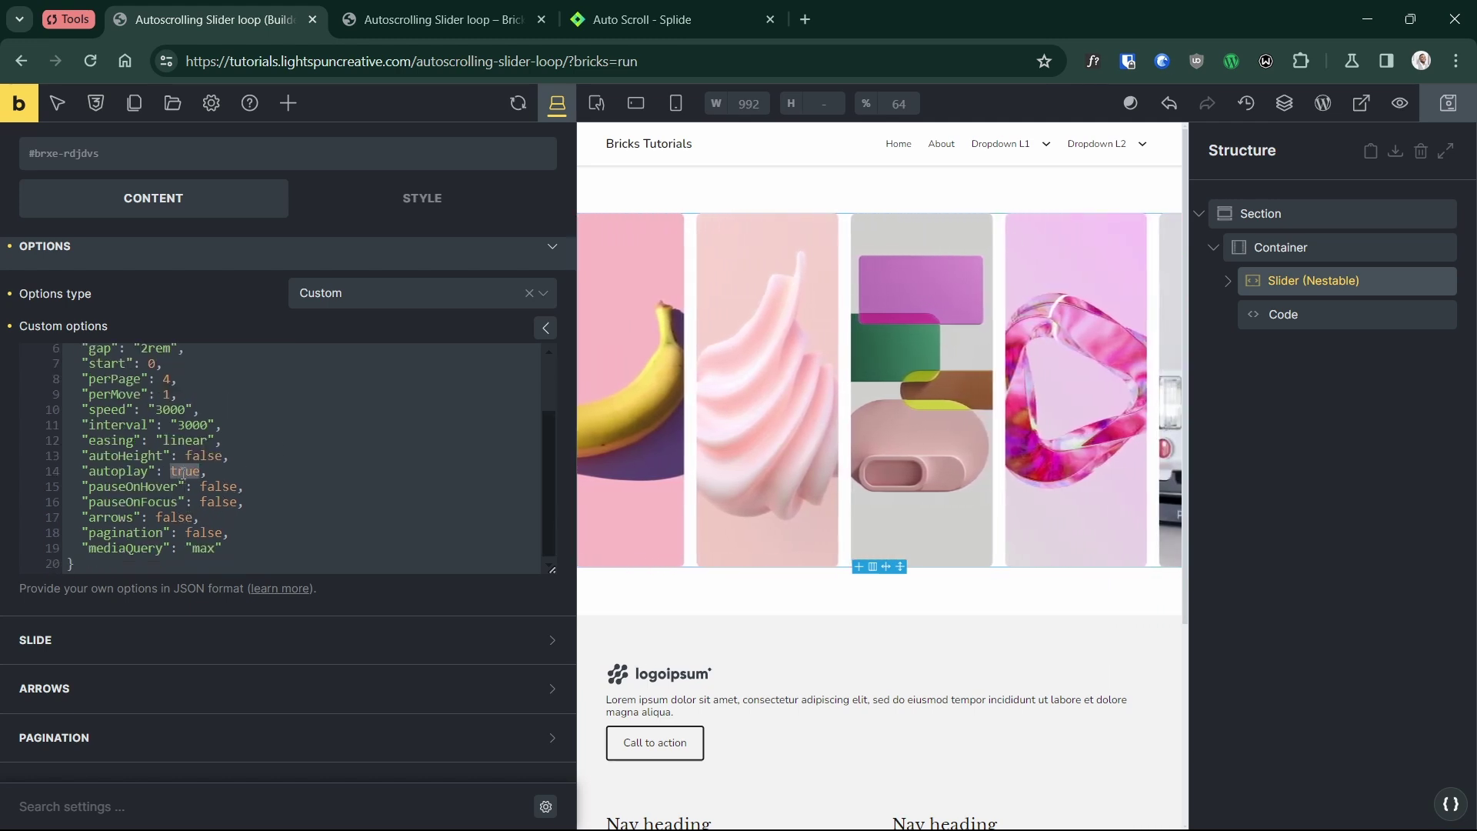
type("false")
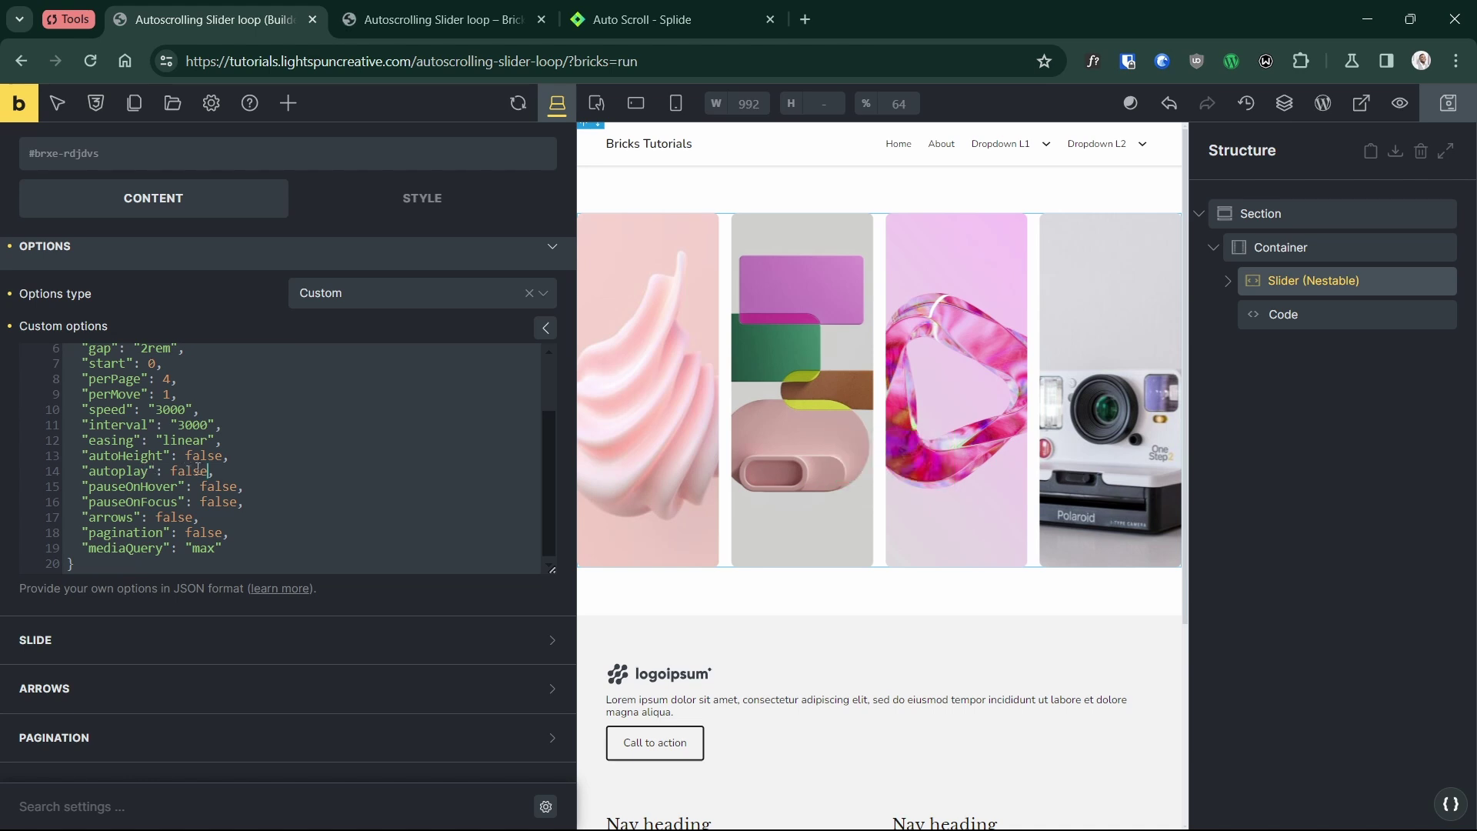
left_click(392, 31)
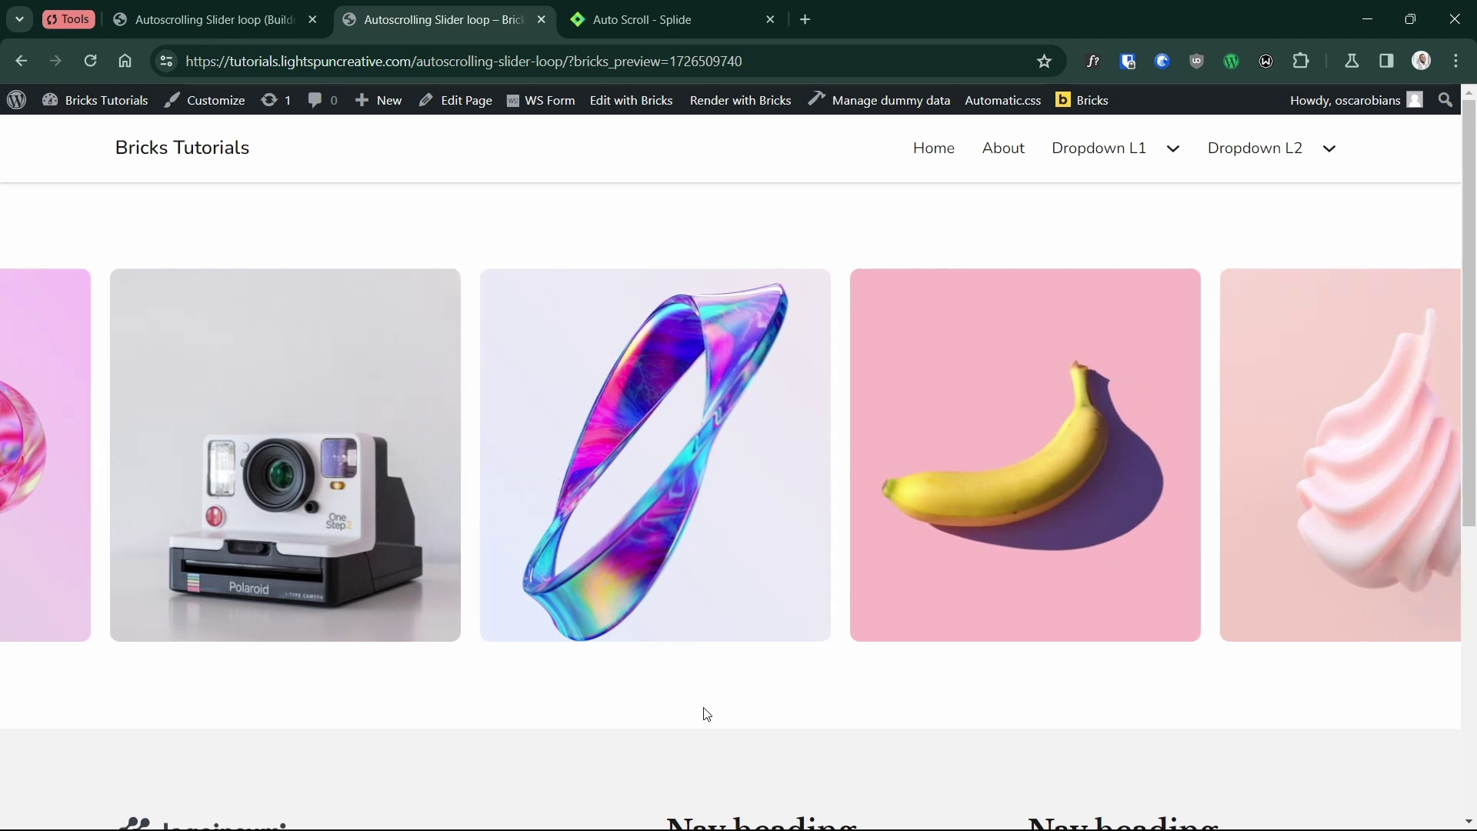
- Return to the Bricks builder, where the slider's Custom options show "autoplay": false
left_click(189, 6)
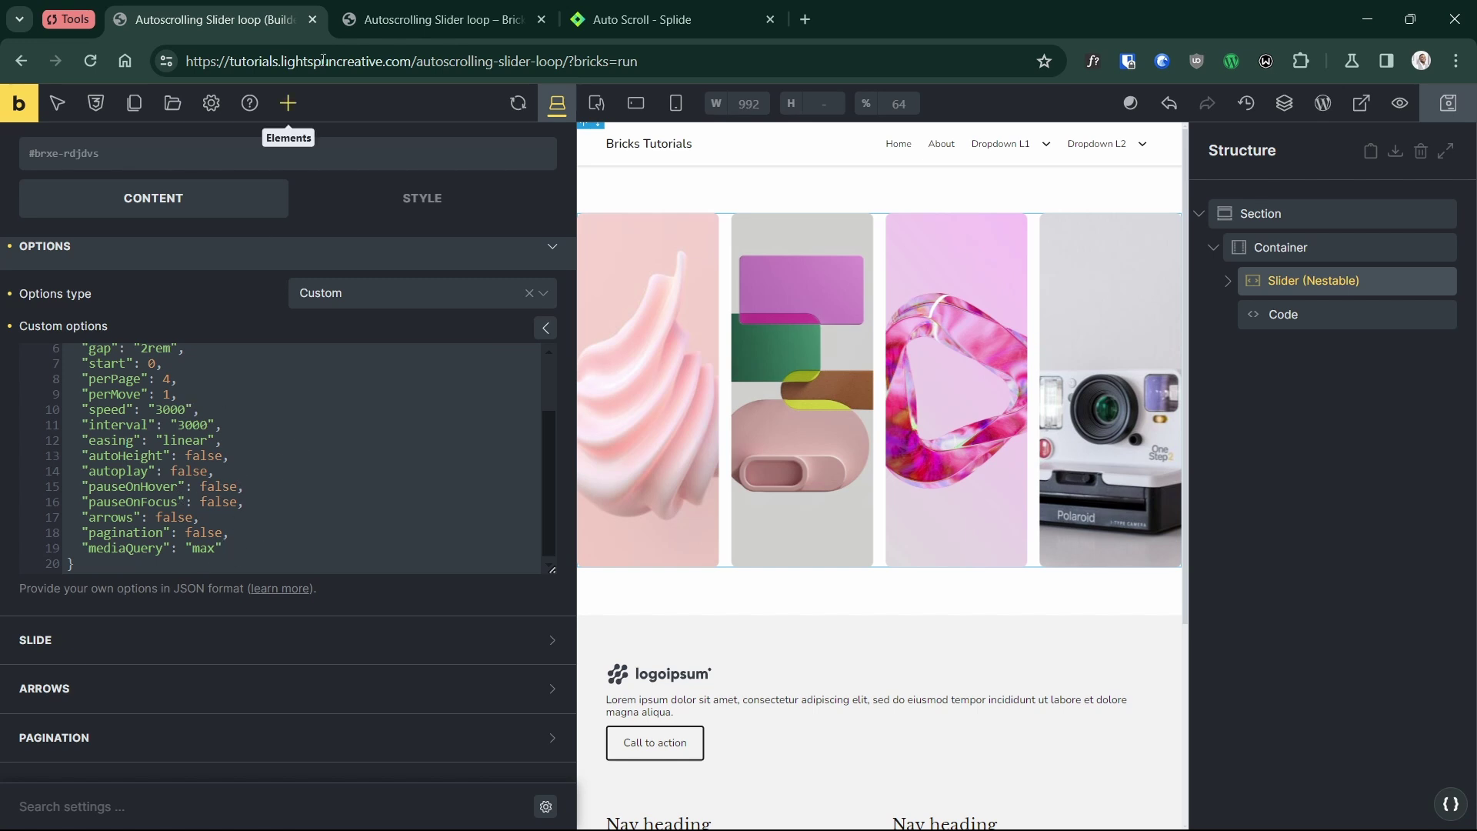
- Add "drag": false to the slider's custom options JSON and open an "autoScroll" object with a "speed" key
key("ctrl+Tab")
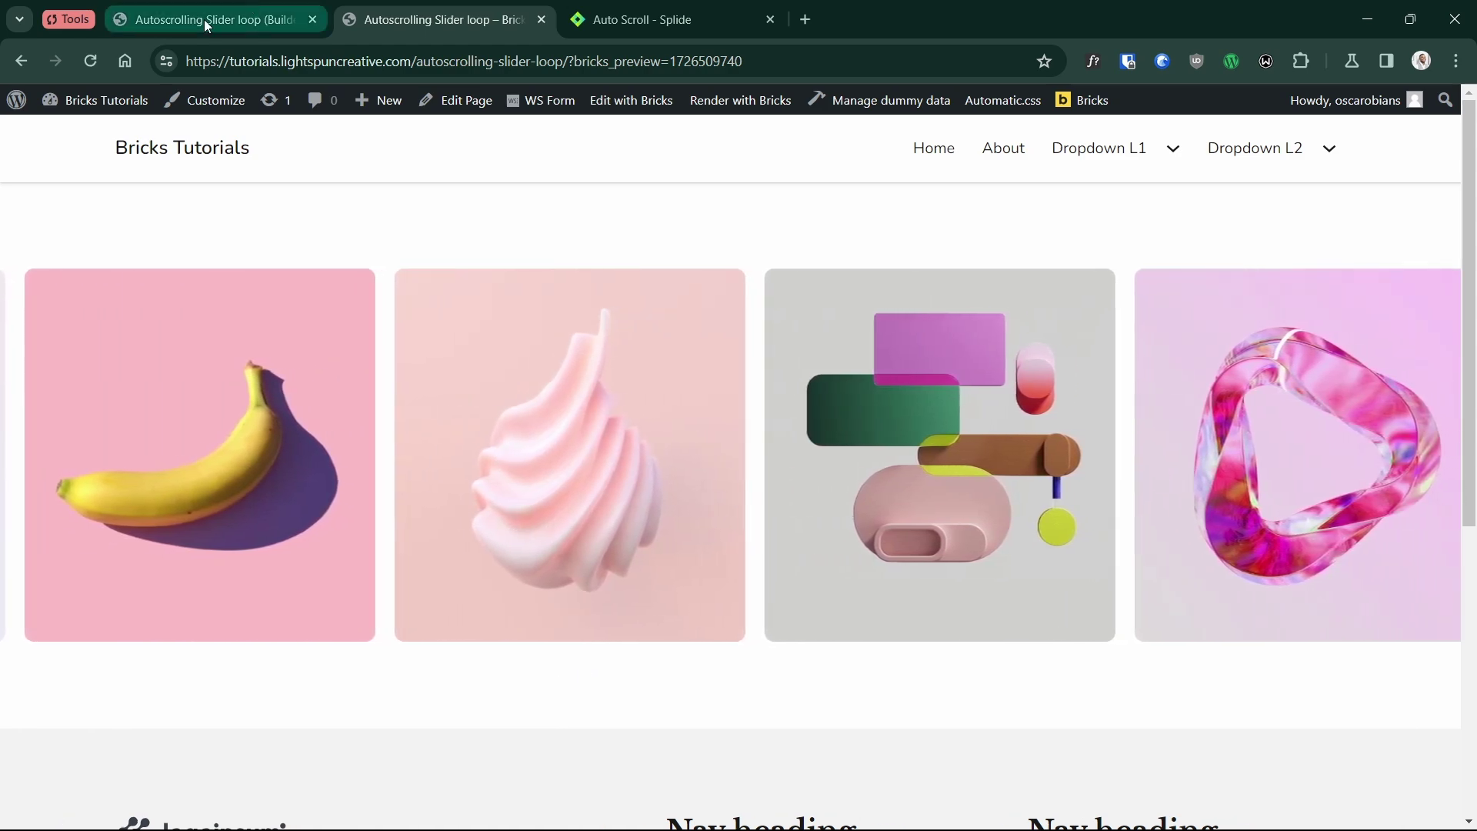
left_click(204, 20)
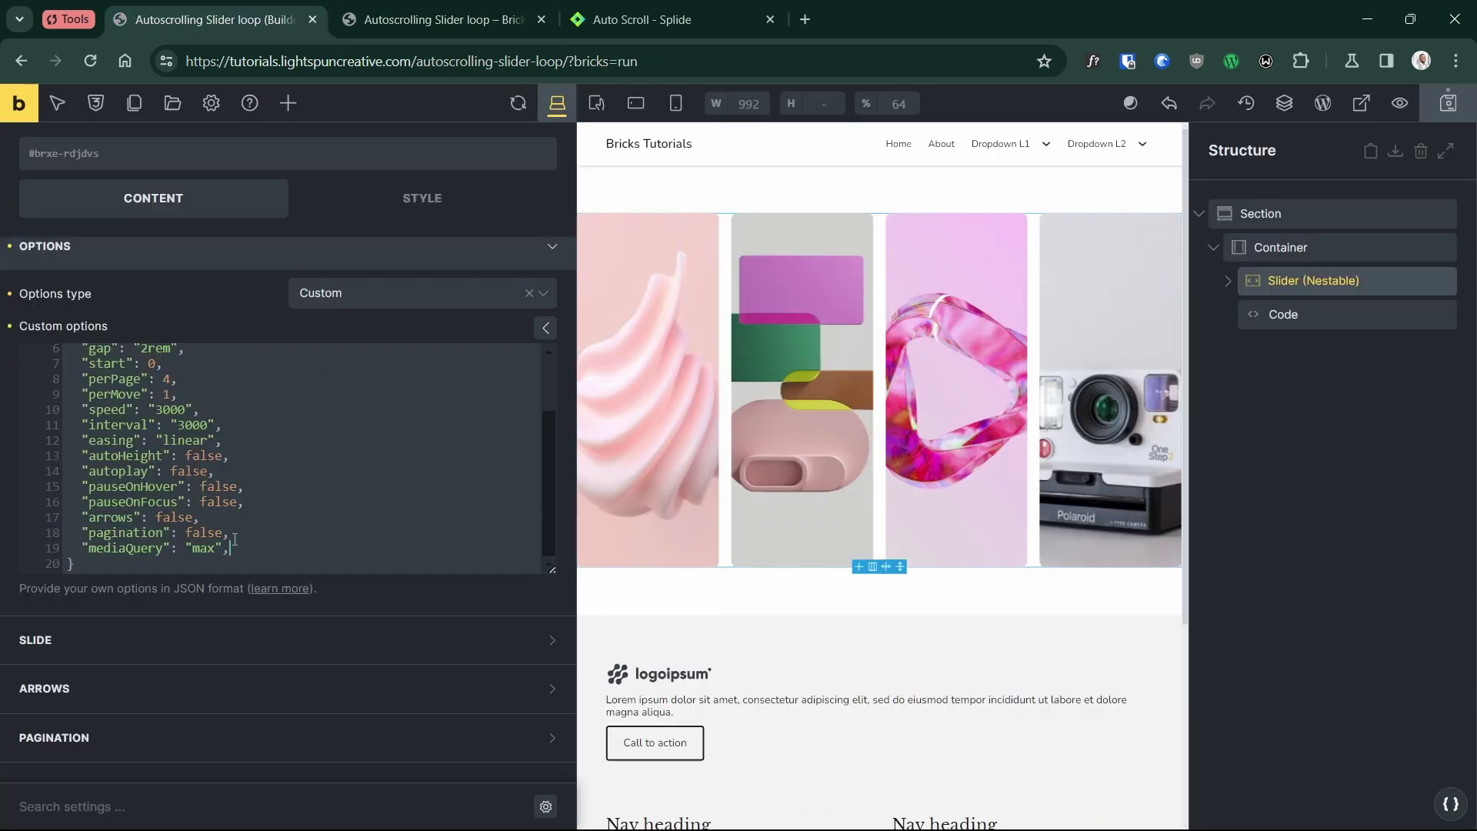
key("Return")
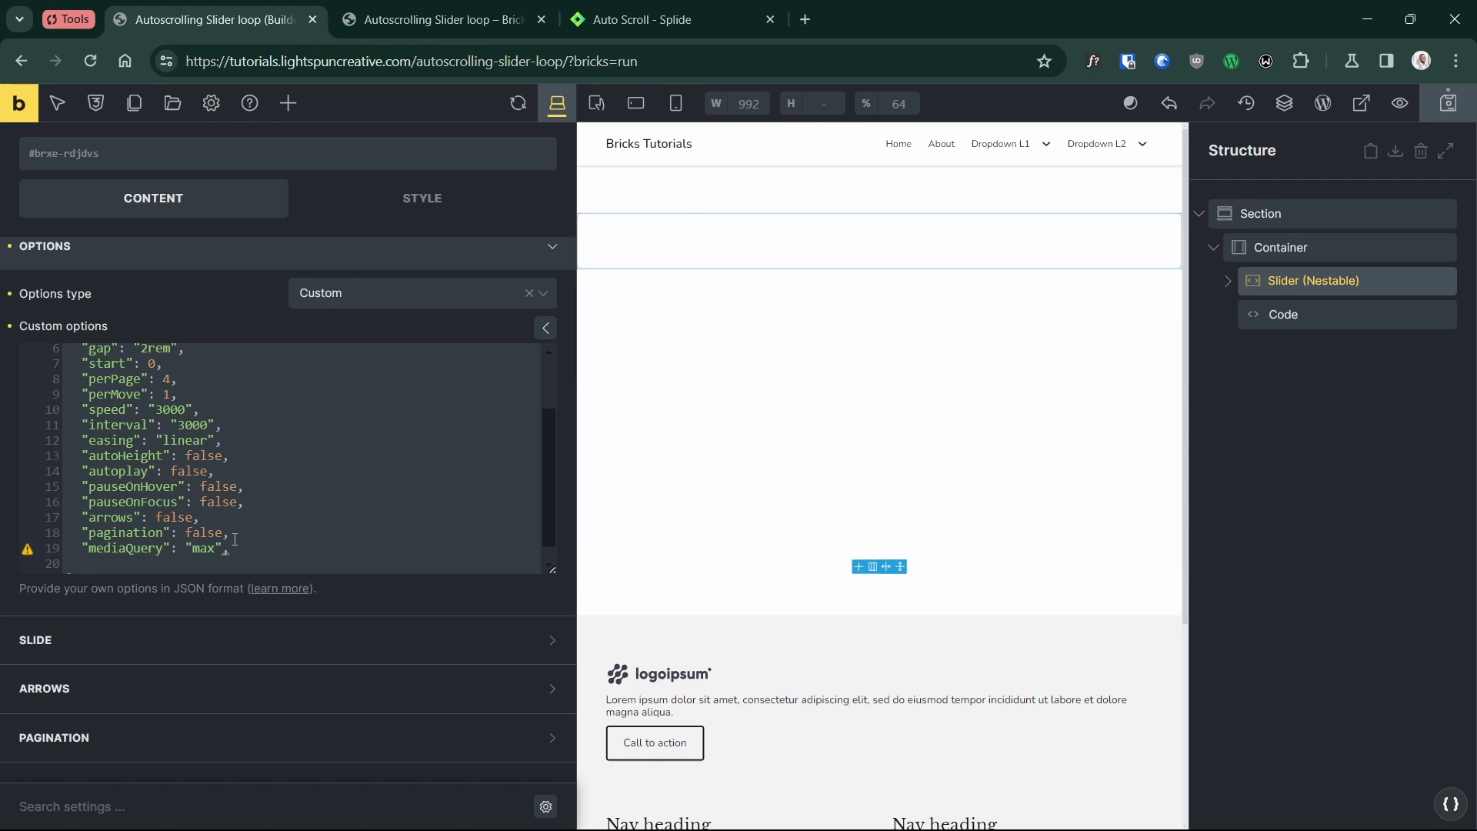
type("\"drag")
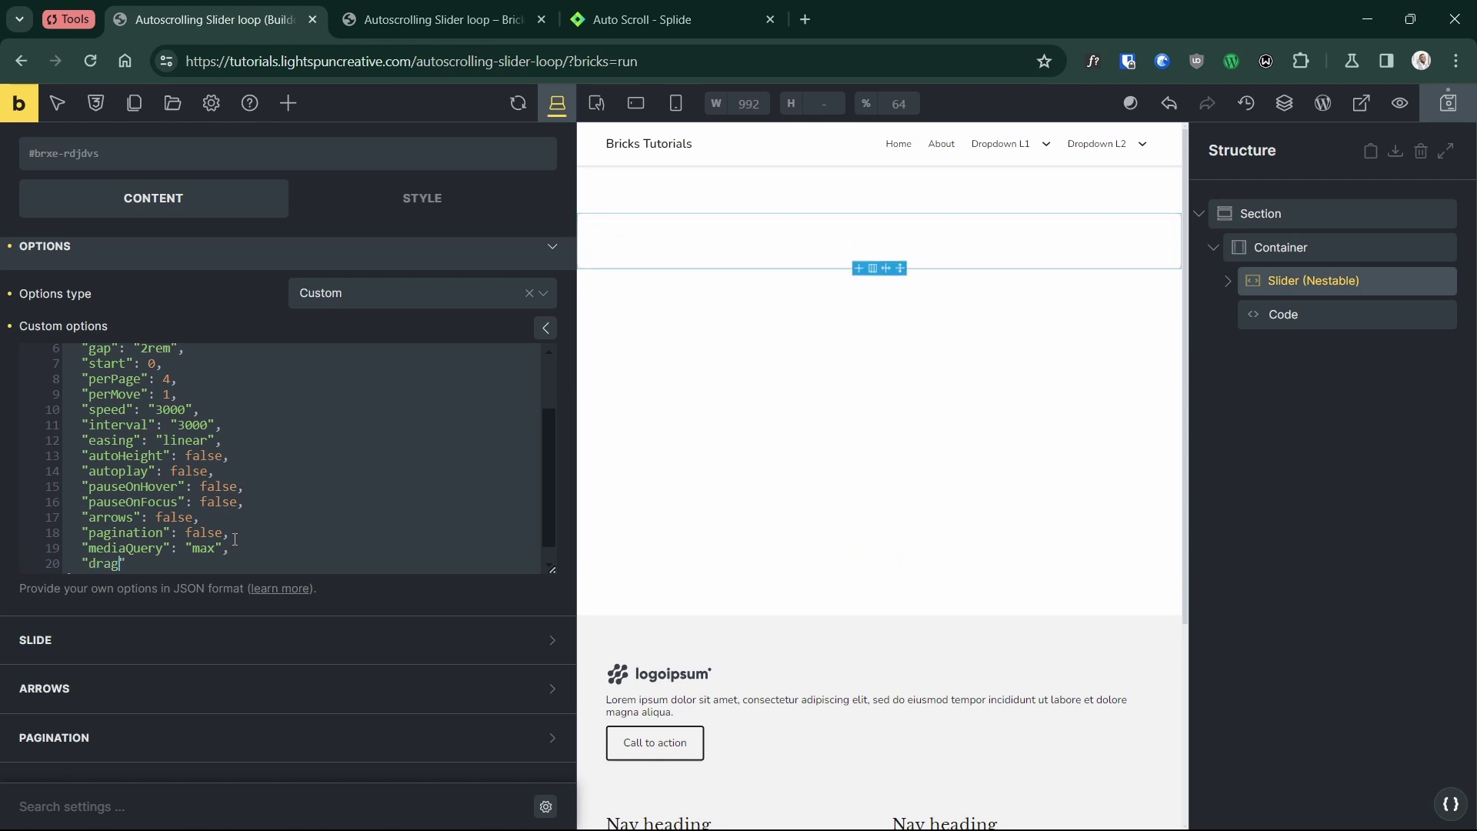
type("\": fals")
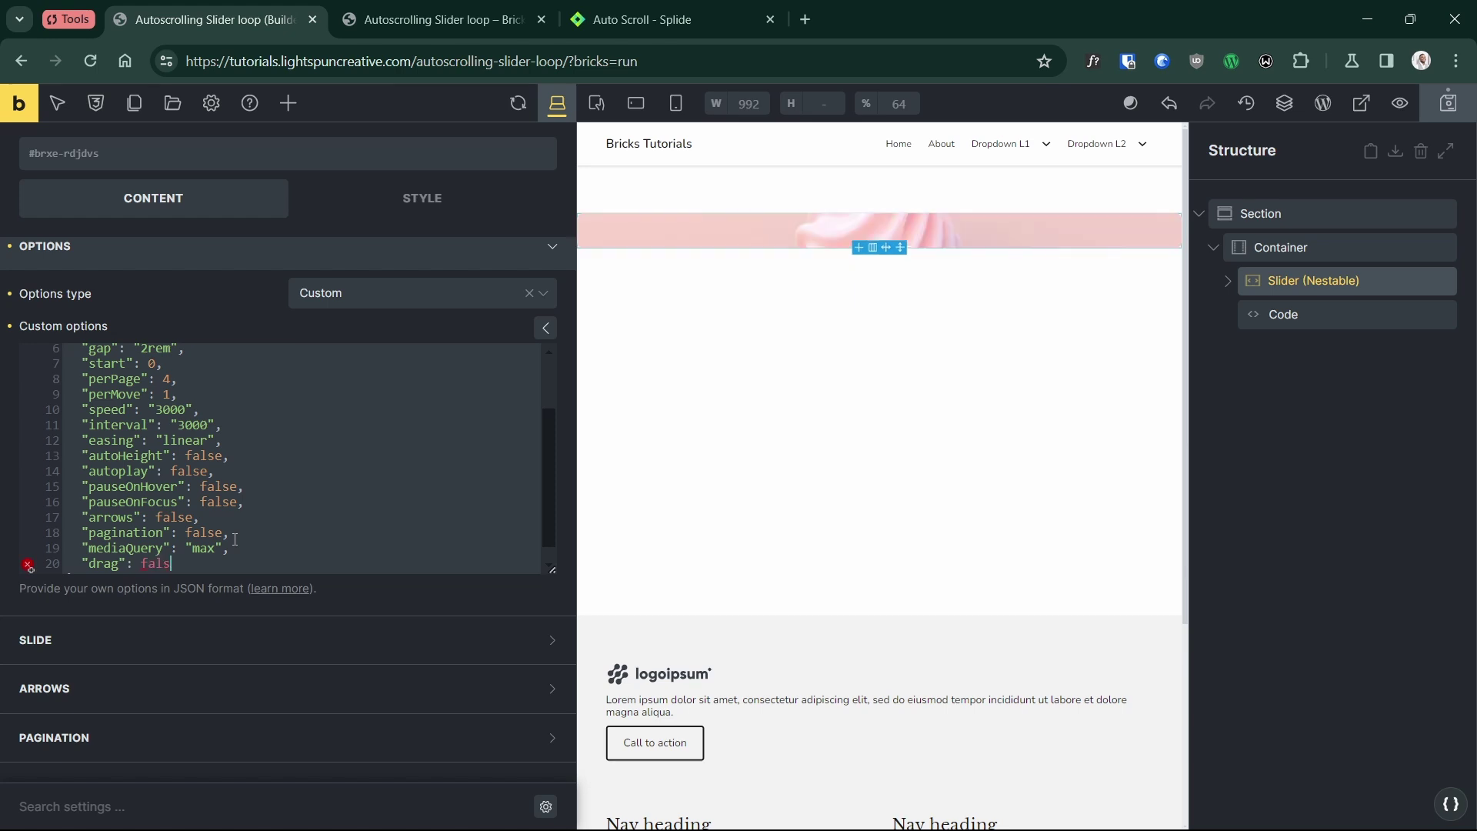
type("e,")
key("Return")
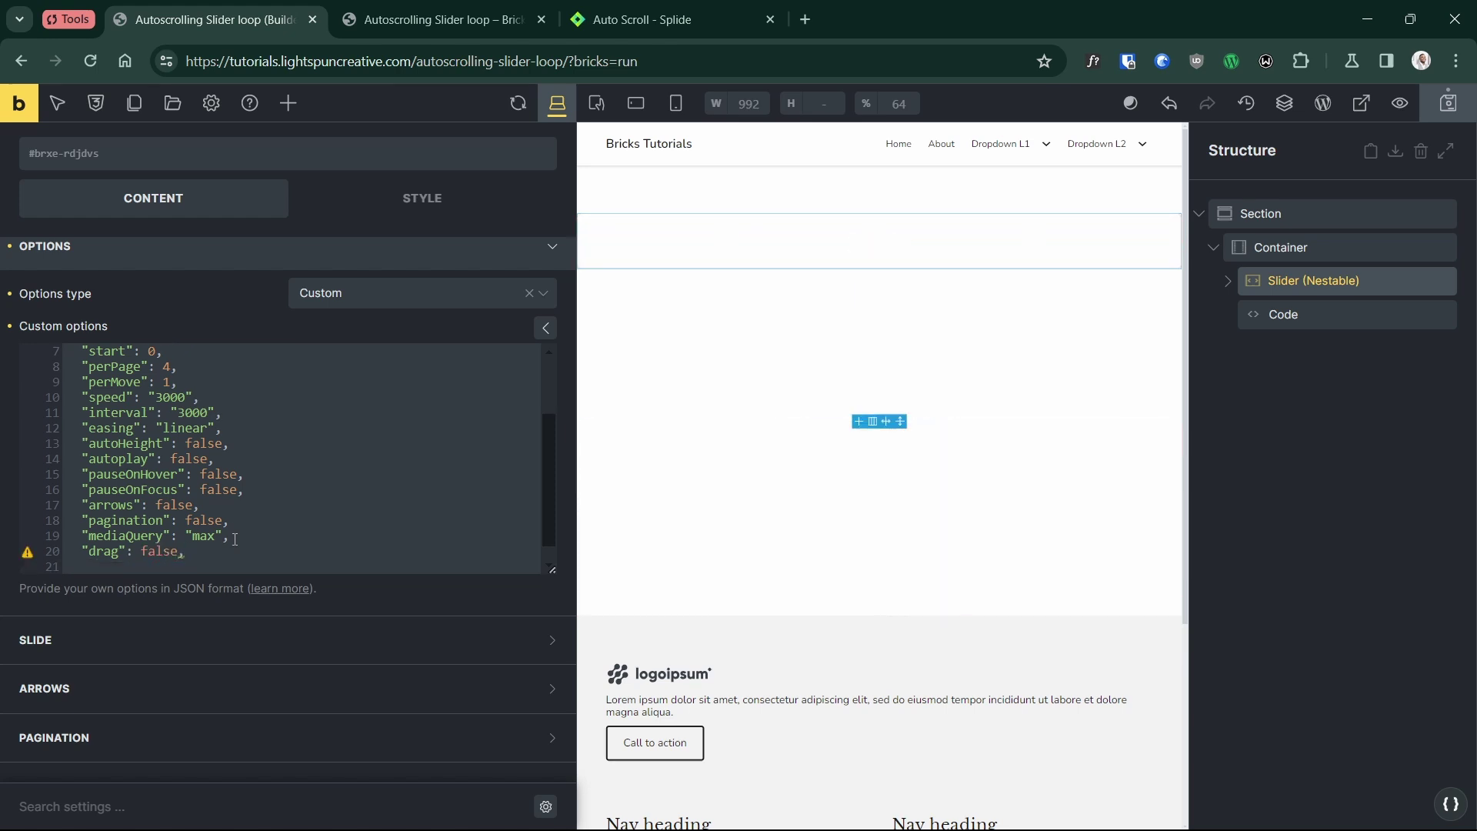
type("\"")
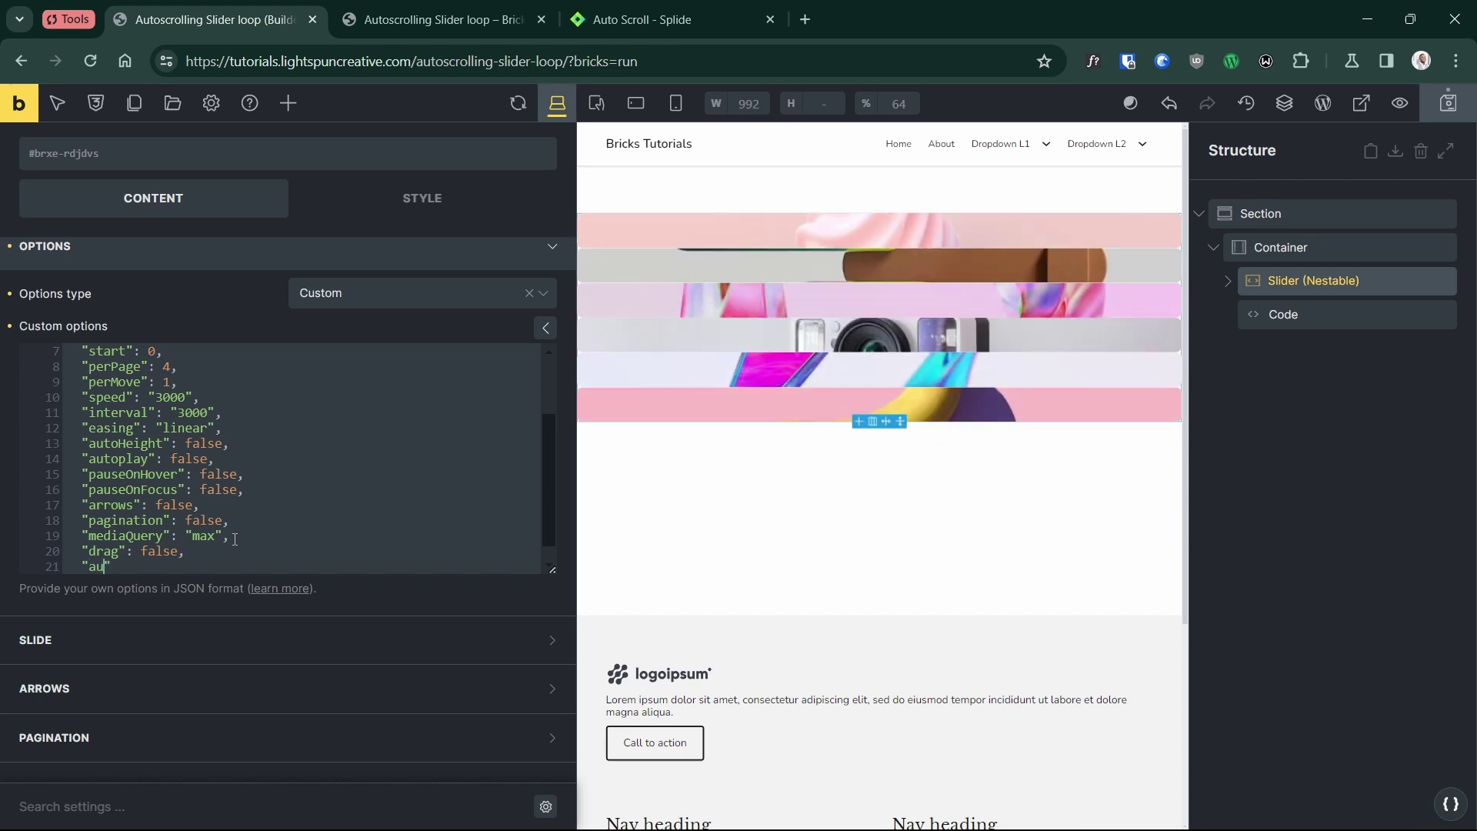
type("autoScroll\"")
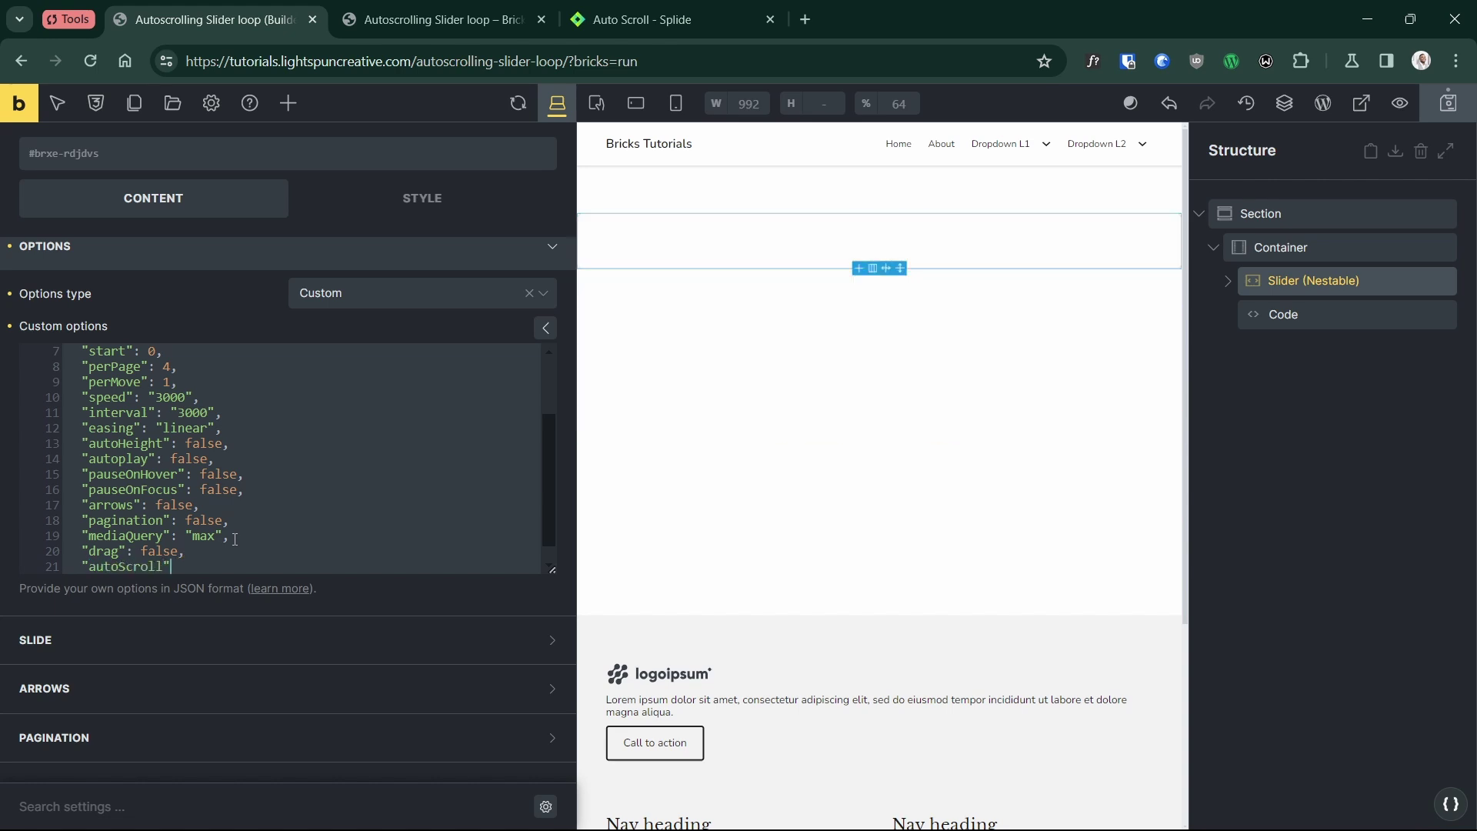
type(": {")
key("Return")
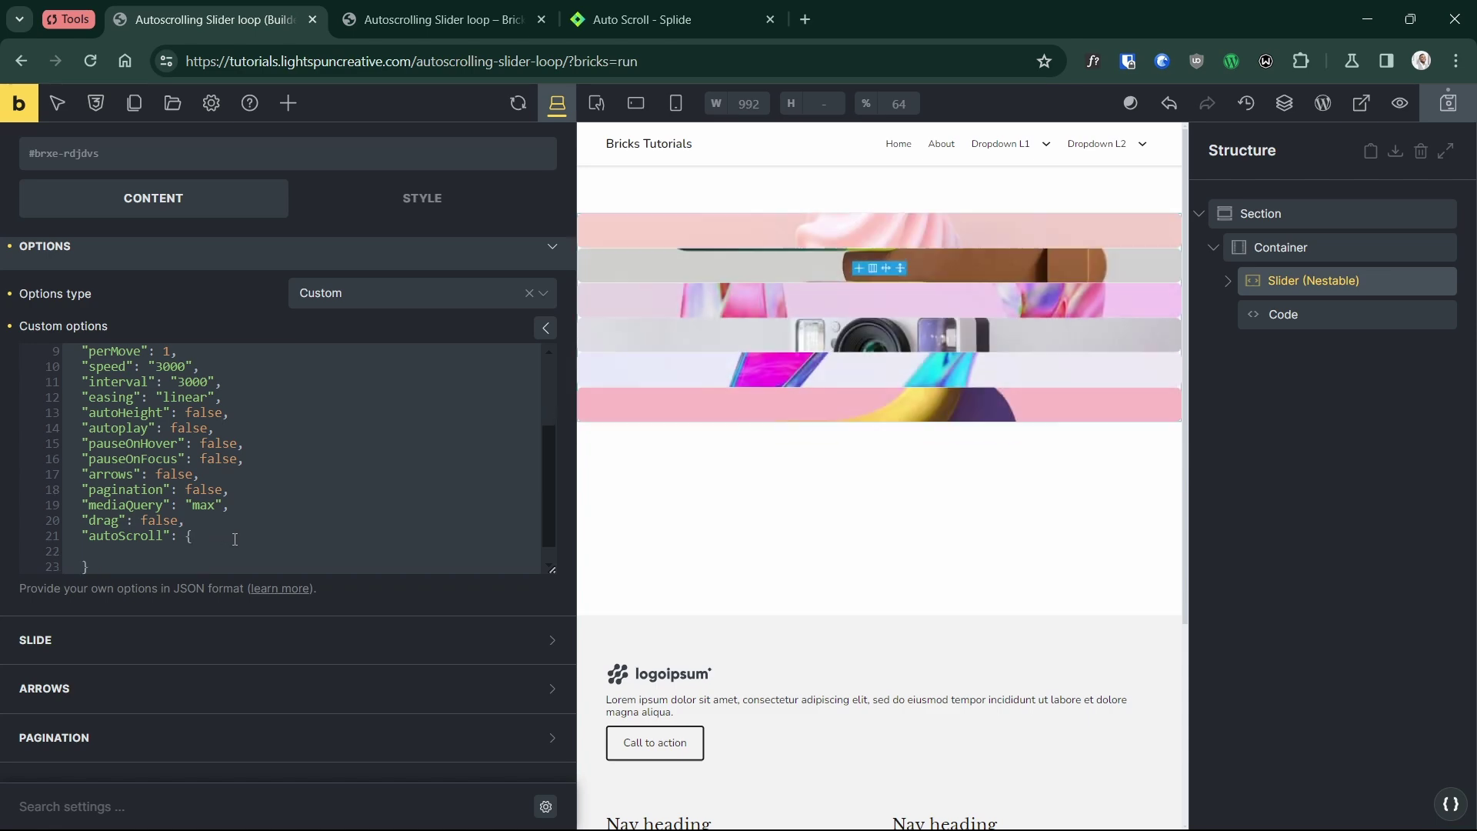
type("\"speed")
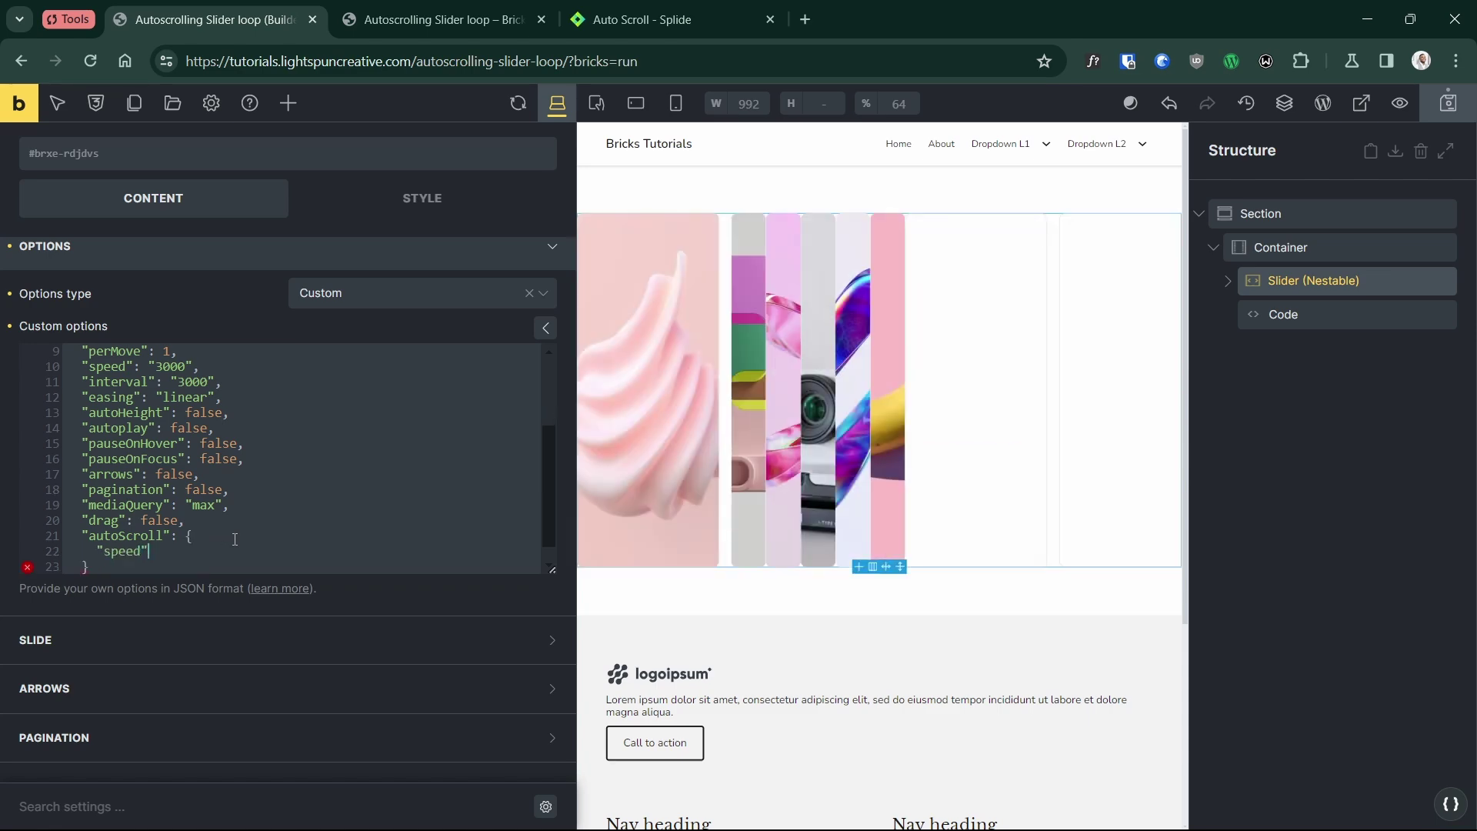
- Read the speed option in the Splide Auto Scroll docs, check the front-end slider, and return to the builder
left_click(656, 23)
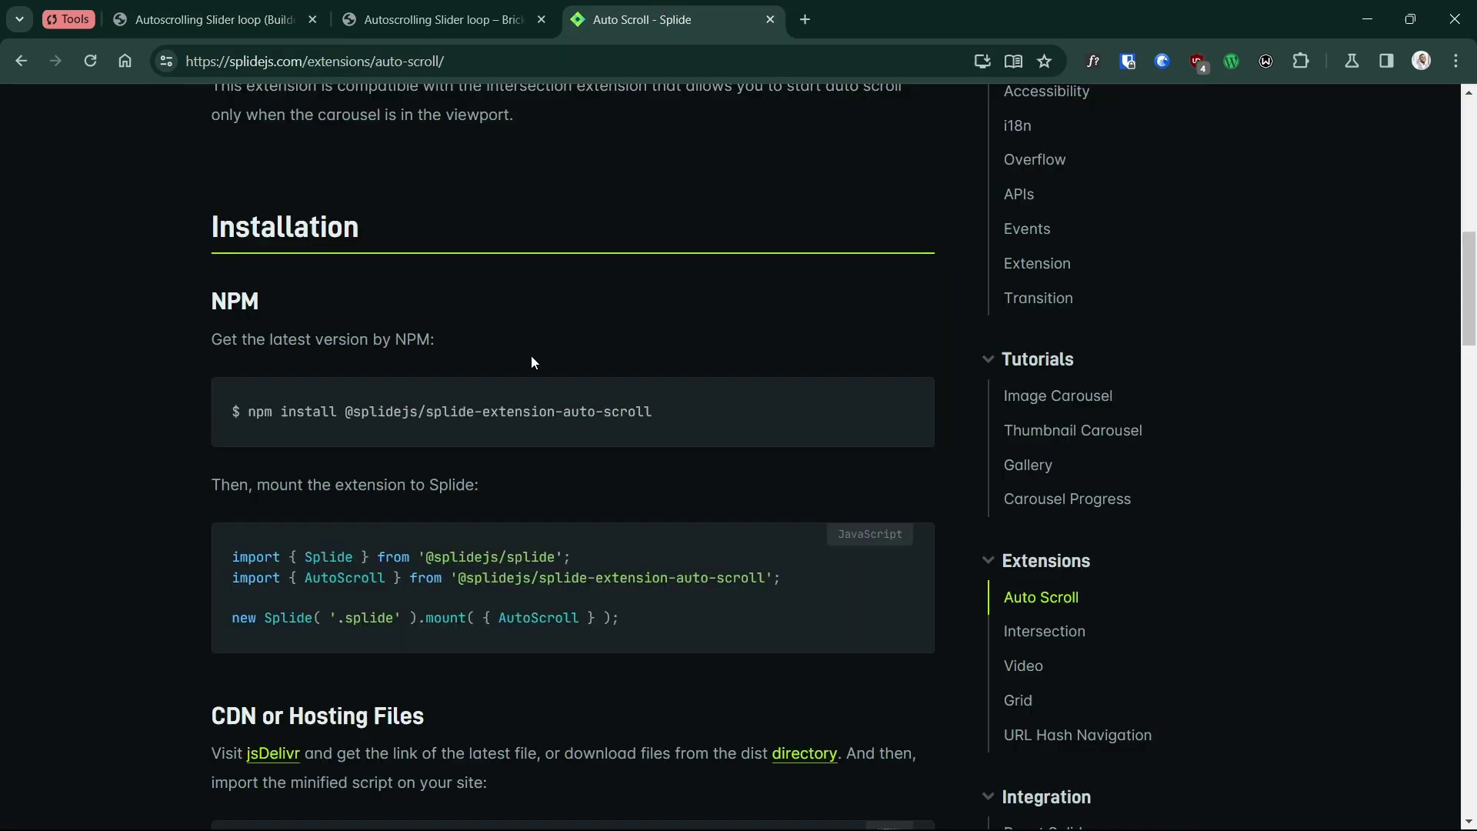
scroll(409, 611, "down", 13)
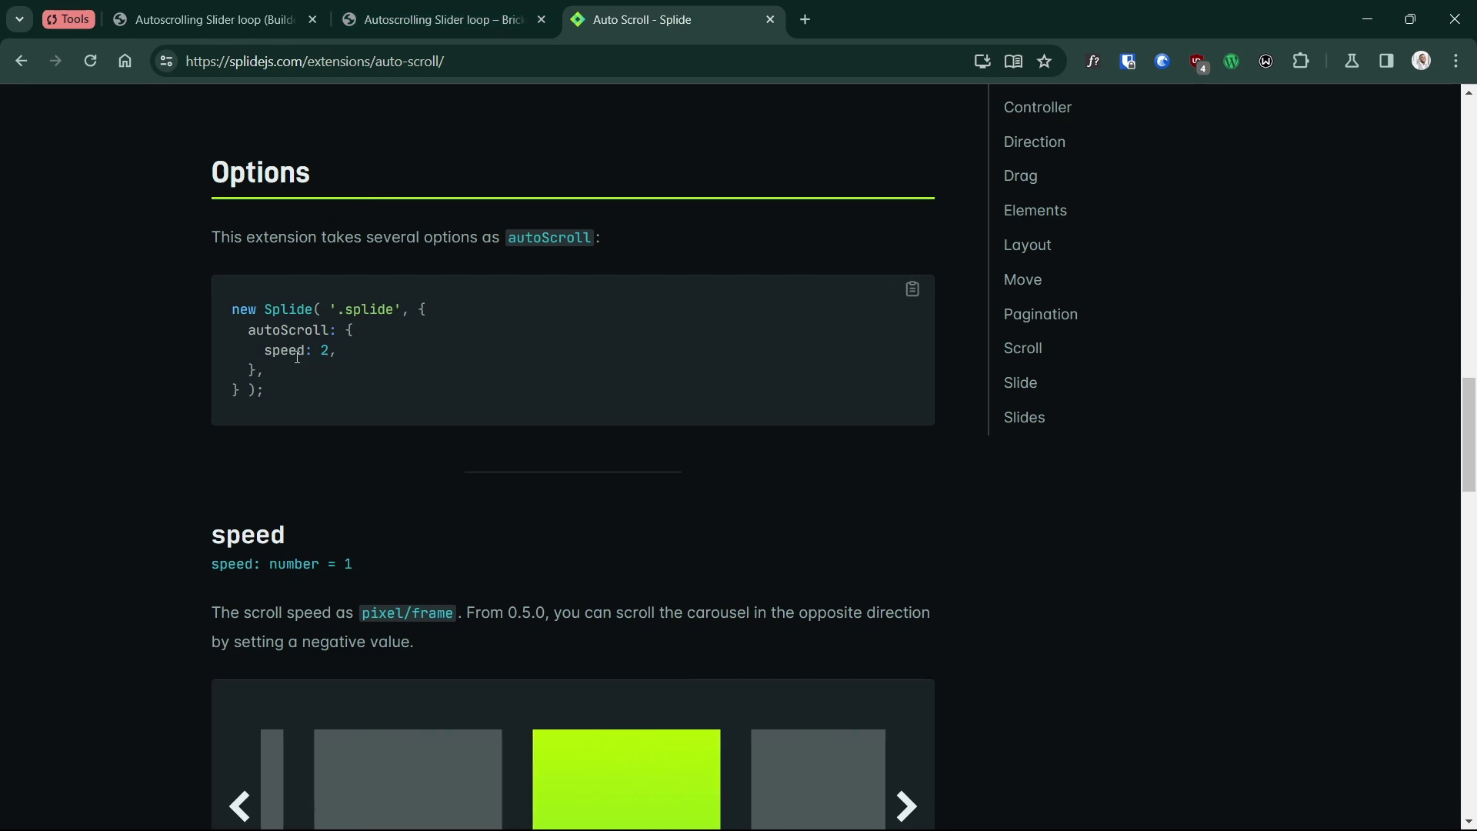
left_click(427, 17)
left_click(243, 21)
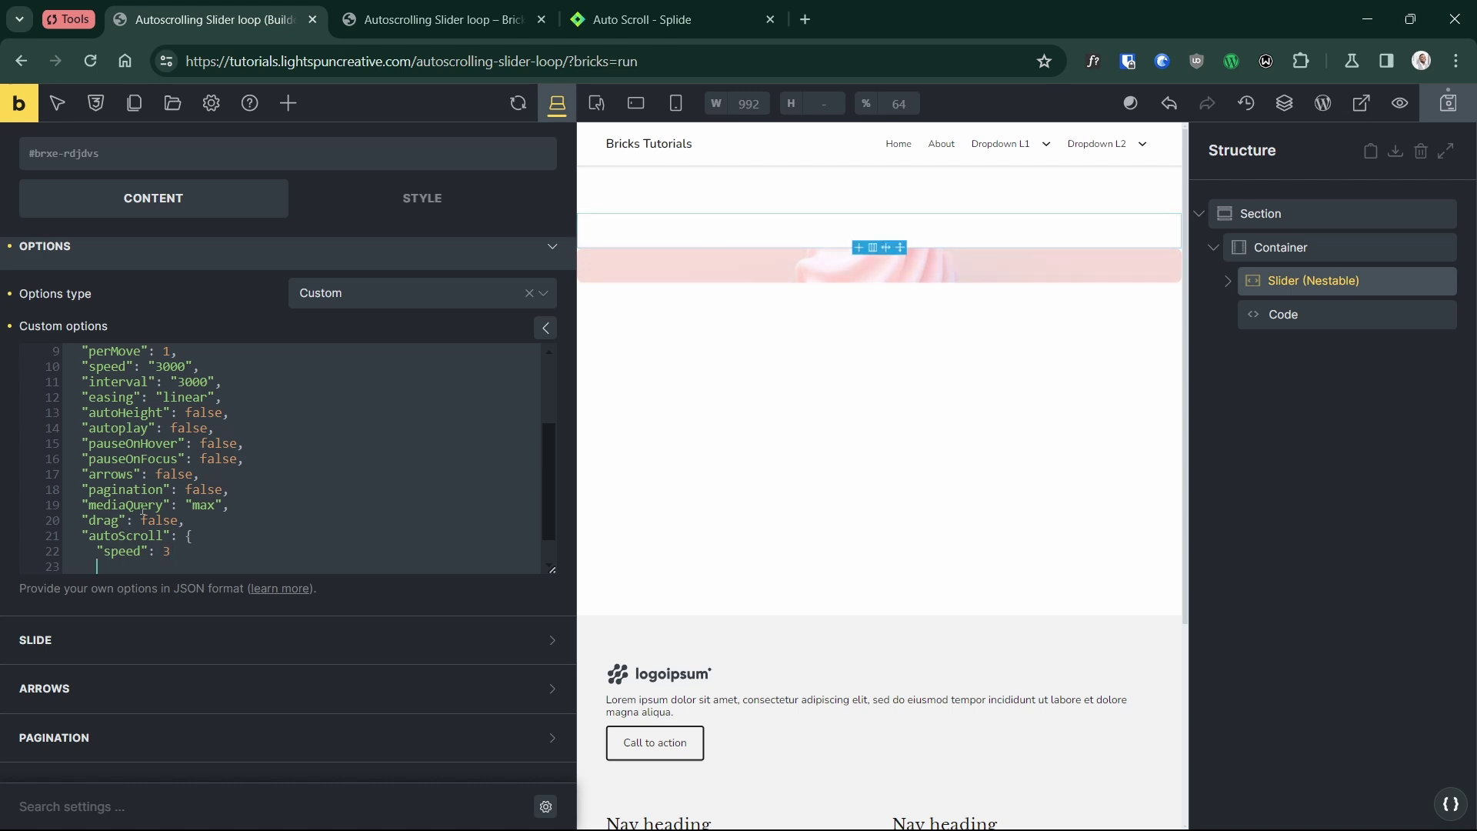
- Reuse the pauseOnHover line inside the autoScroll object after "speed": 3, adding a separating comma
triple_click(105, 444)
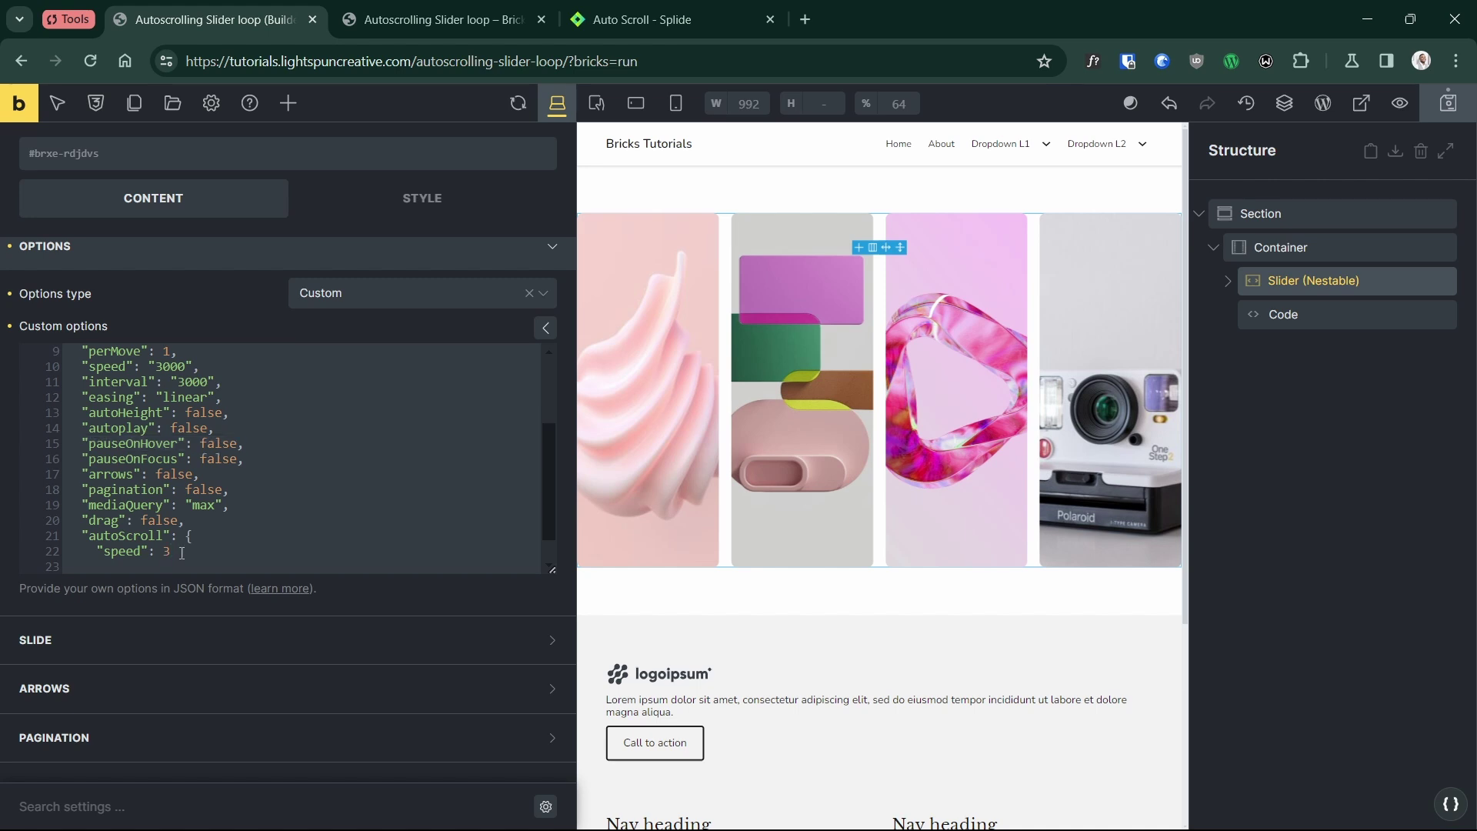
type(",")
key("Return")
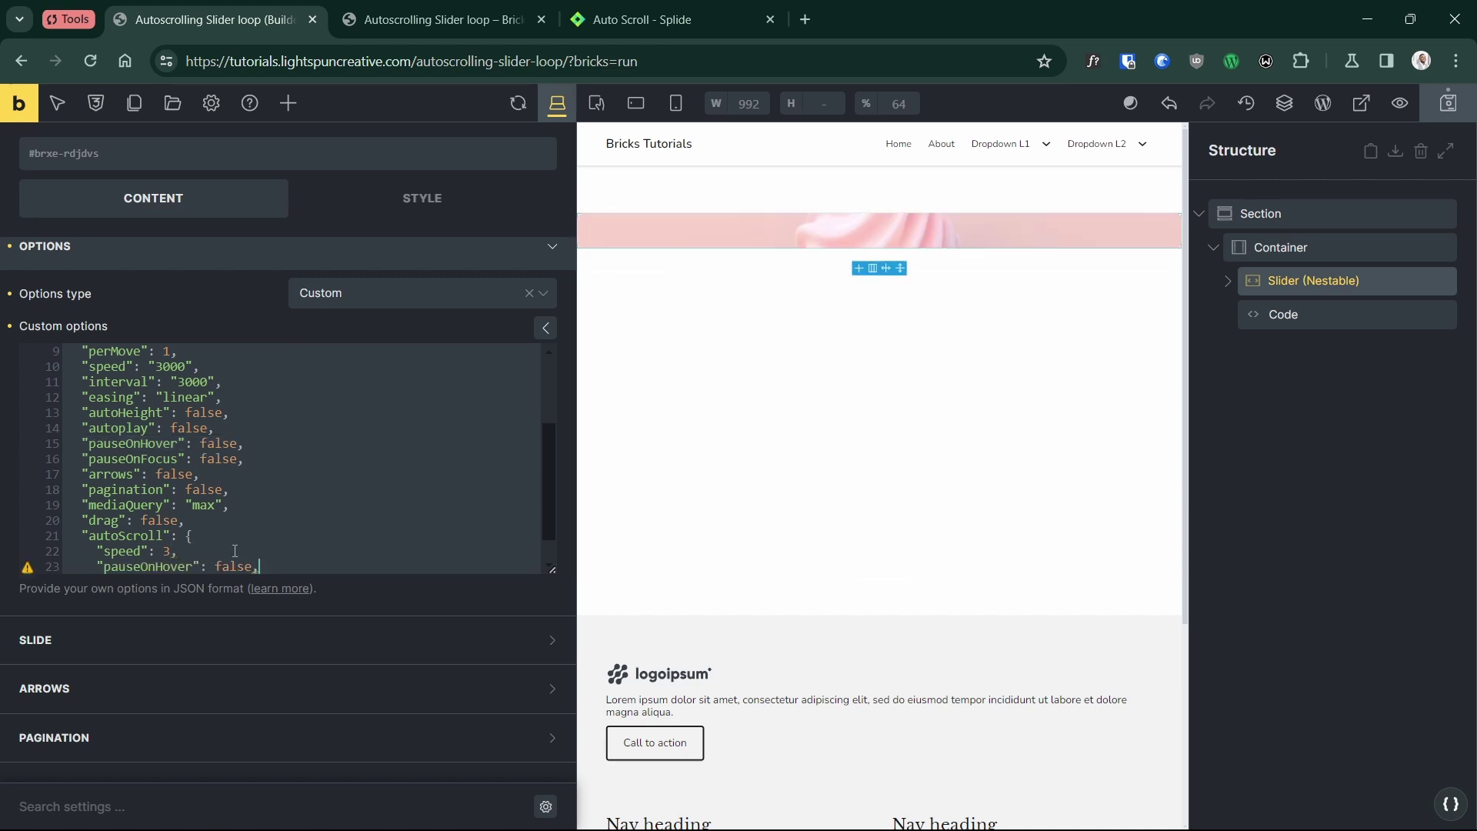
scroll(238, 551, "down", 1)
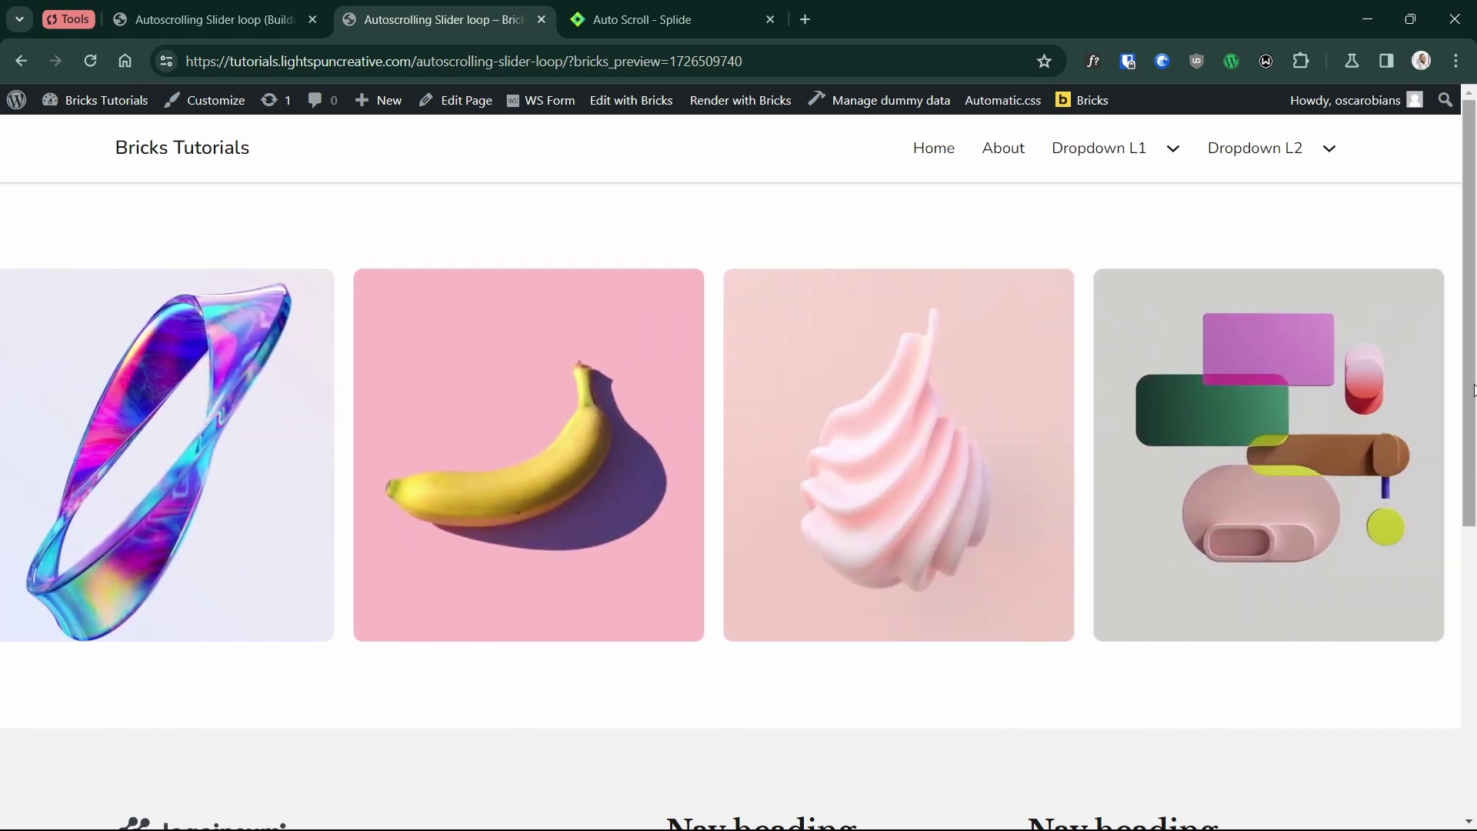
- Return to the Autoscrolling Slider loop builder tab after watching the slider auto-scroll
left_click(197, 23)
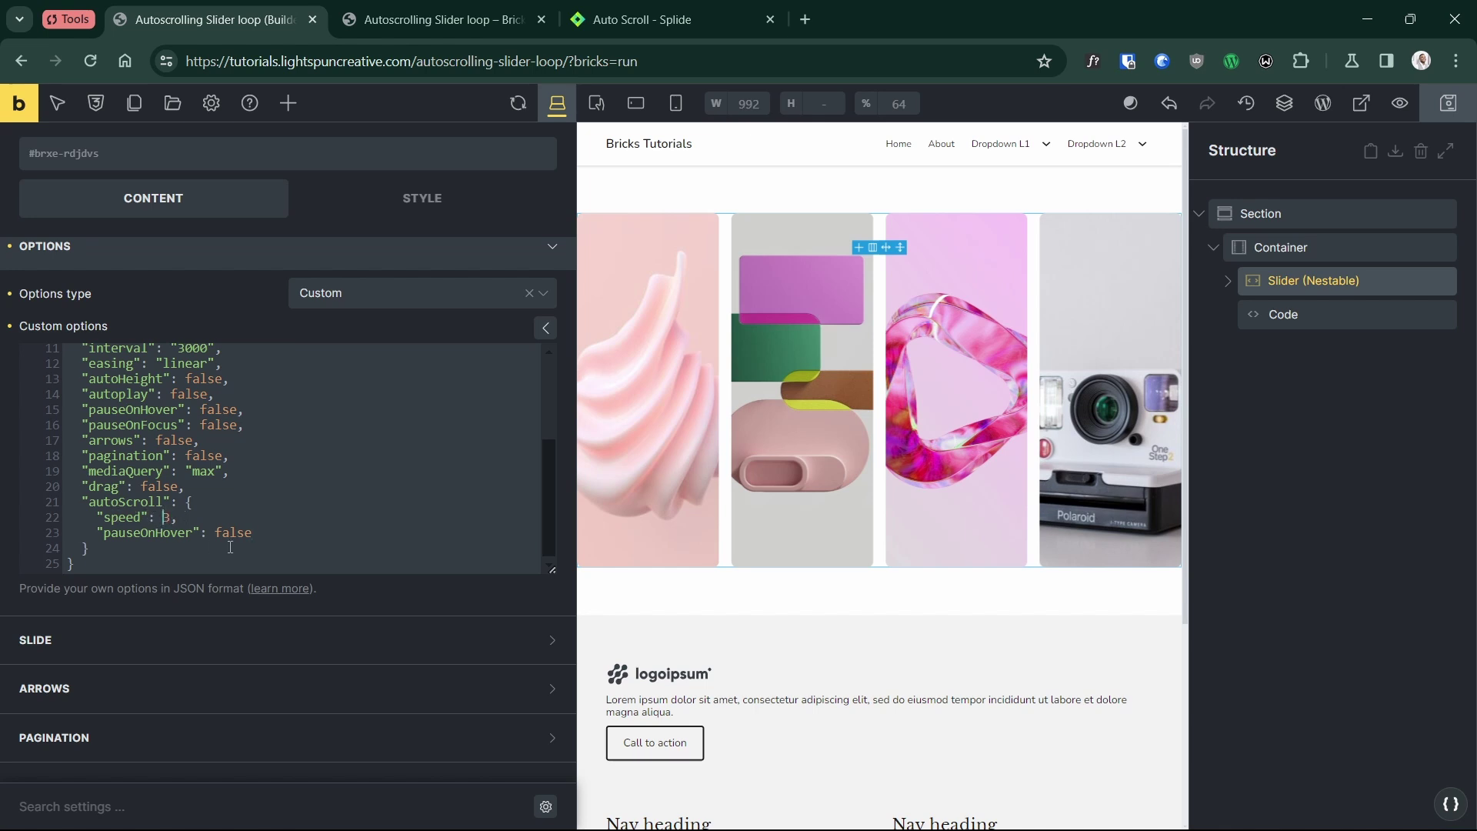
- Make the autoScroll speed negative to reverse direction, then set it to -0.5 after a preview check
type("-")
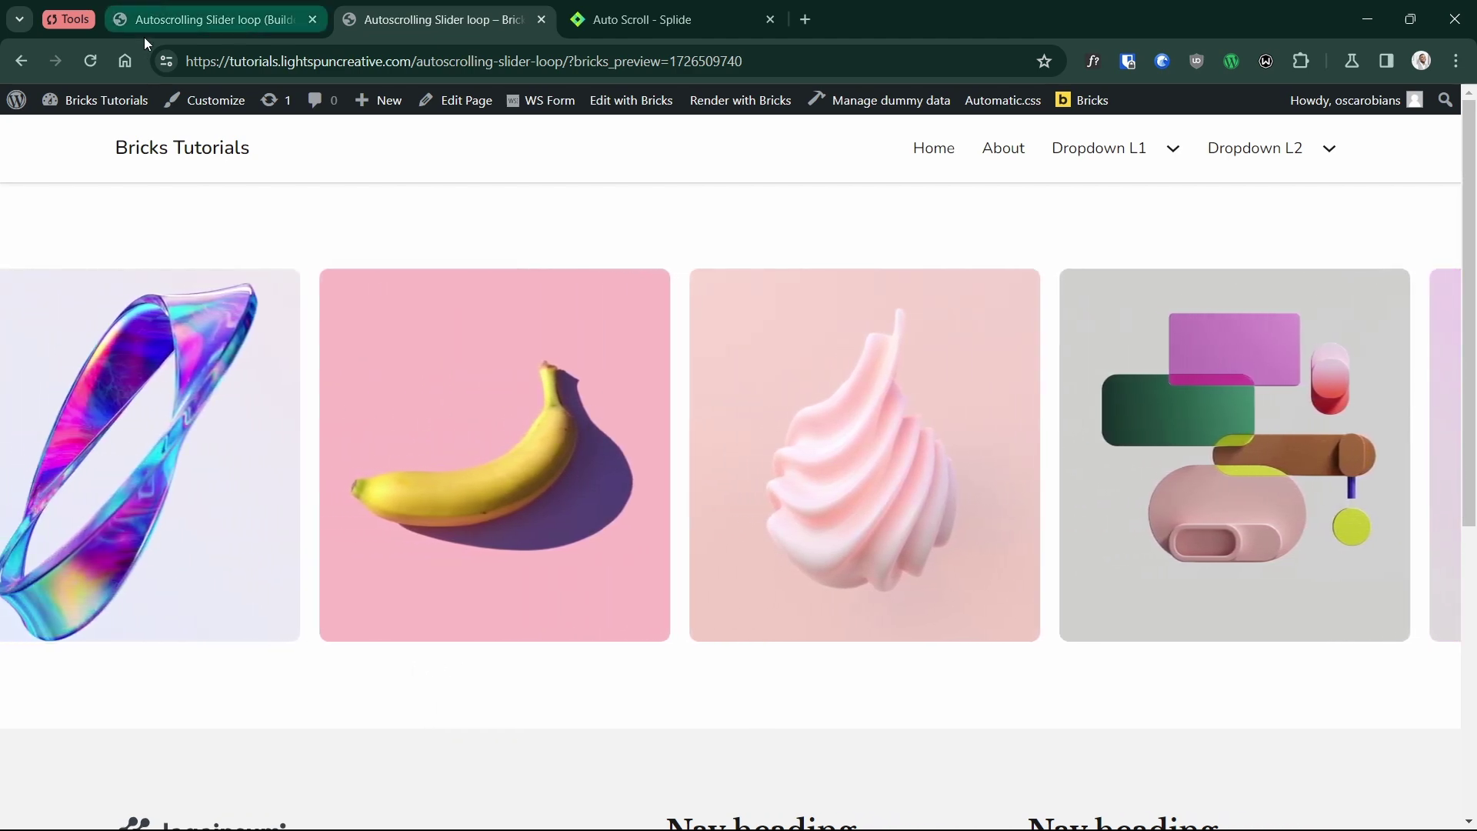
left_click(158, 26)
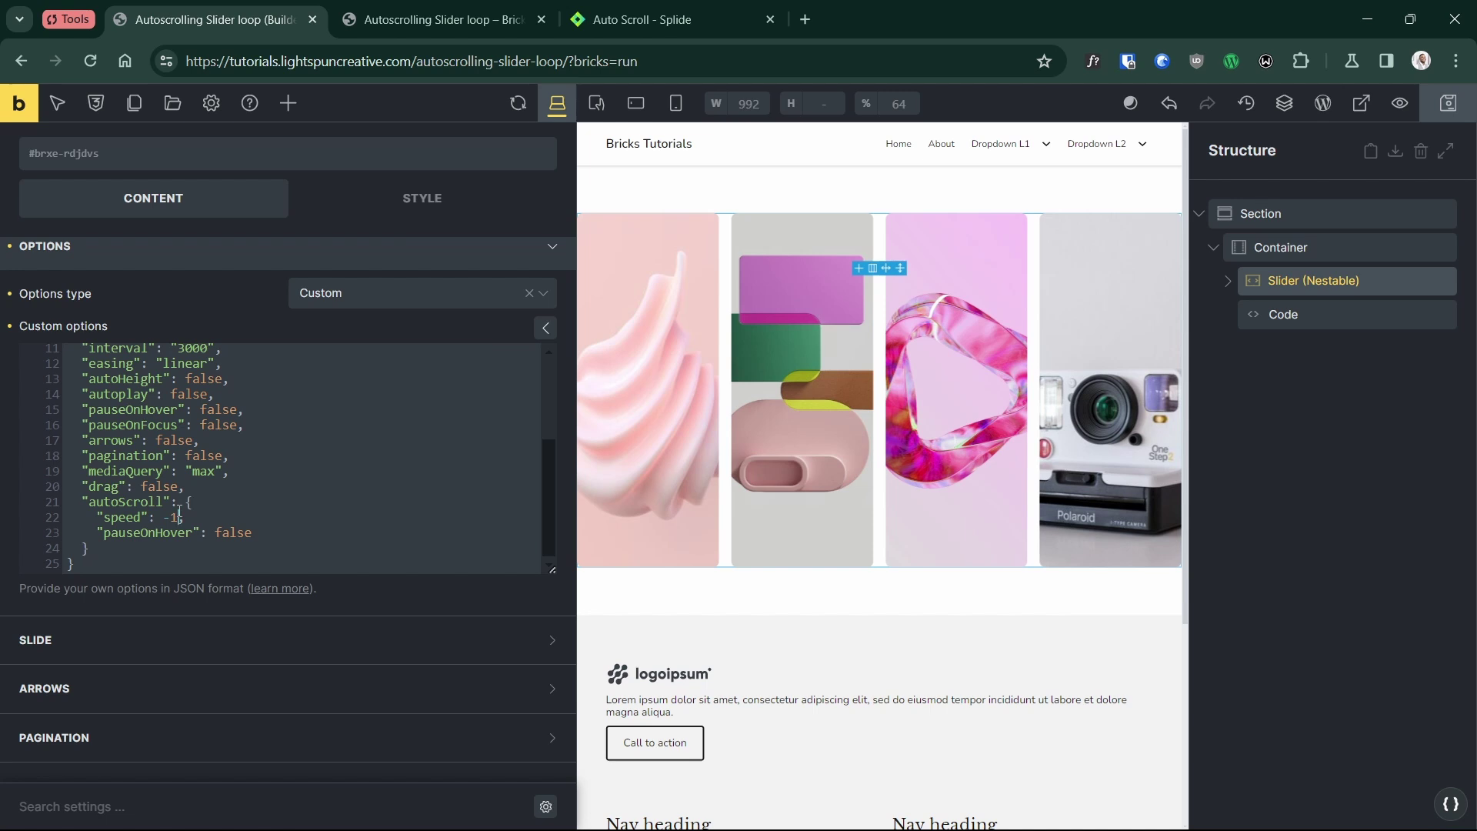
type("0.")
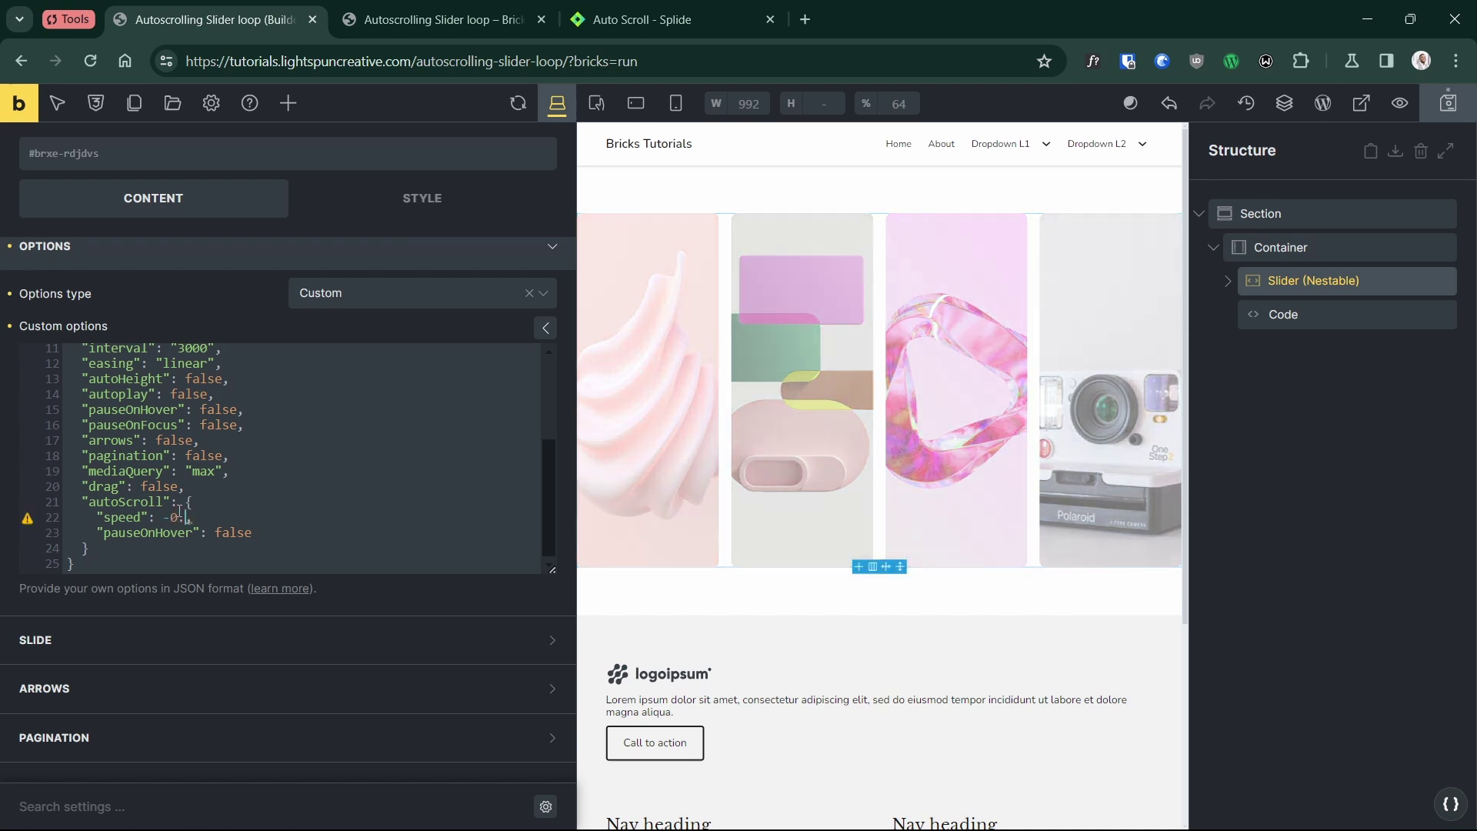
type("5")
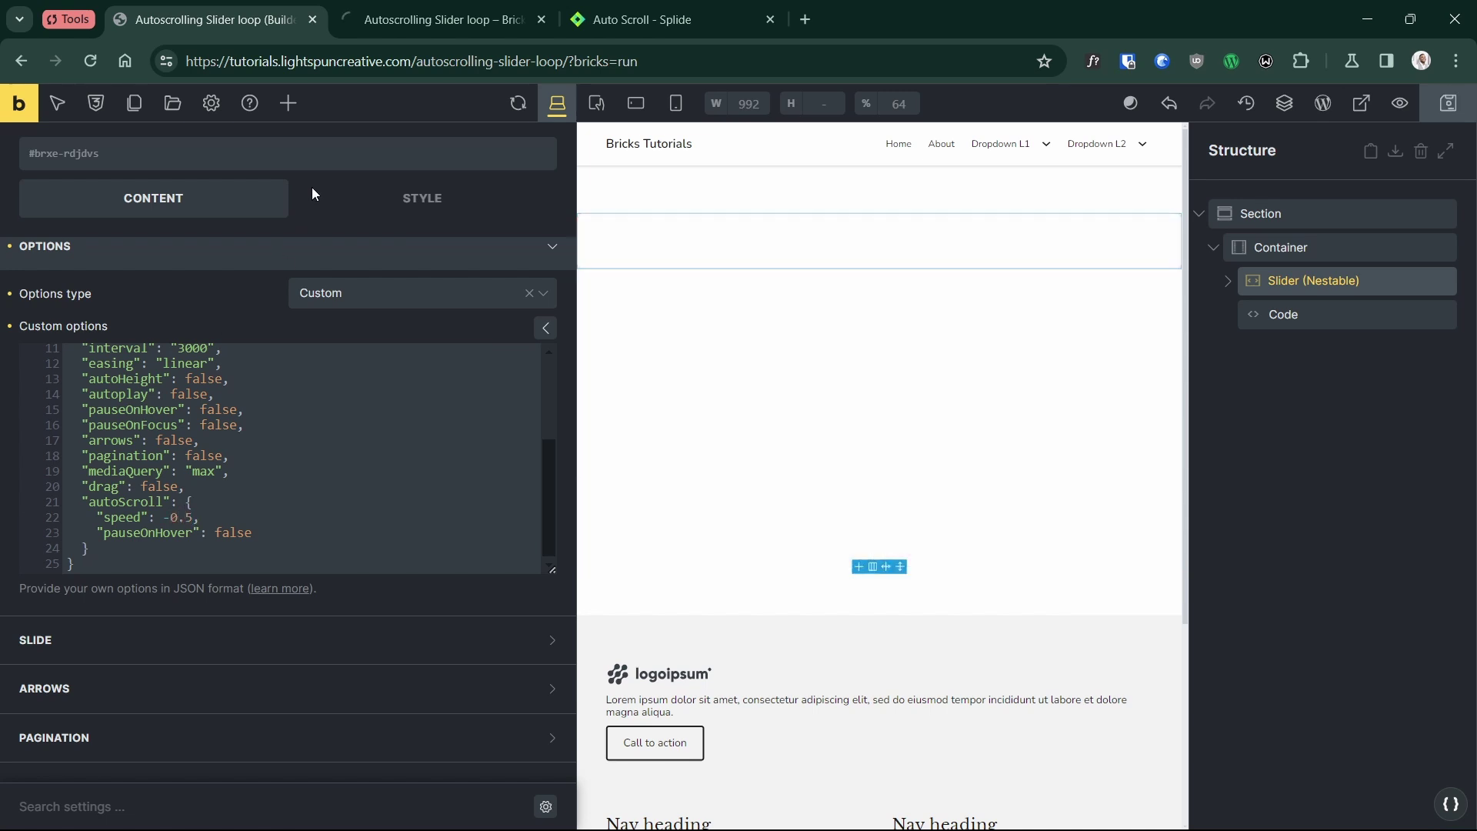
- Load the front-end preview to watch the slider cards drift slowly in reverse
left_click(429, 23)
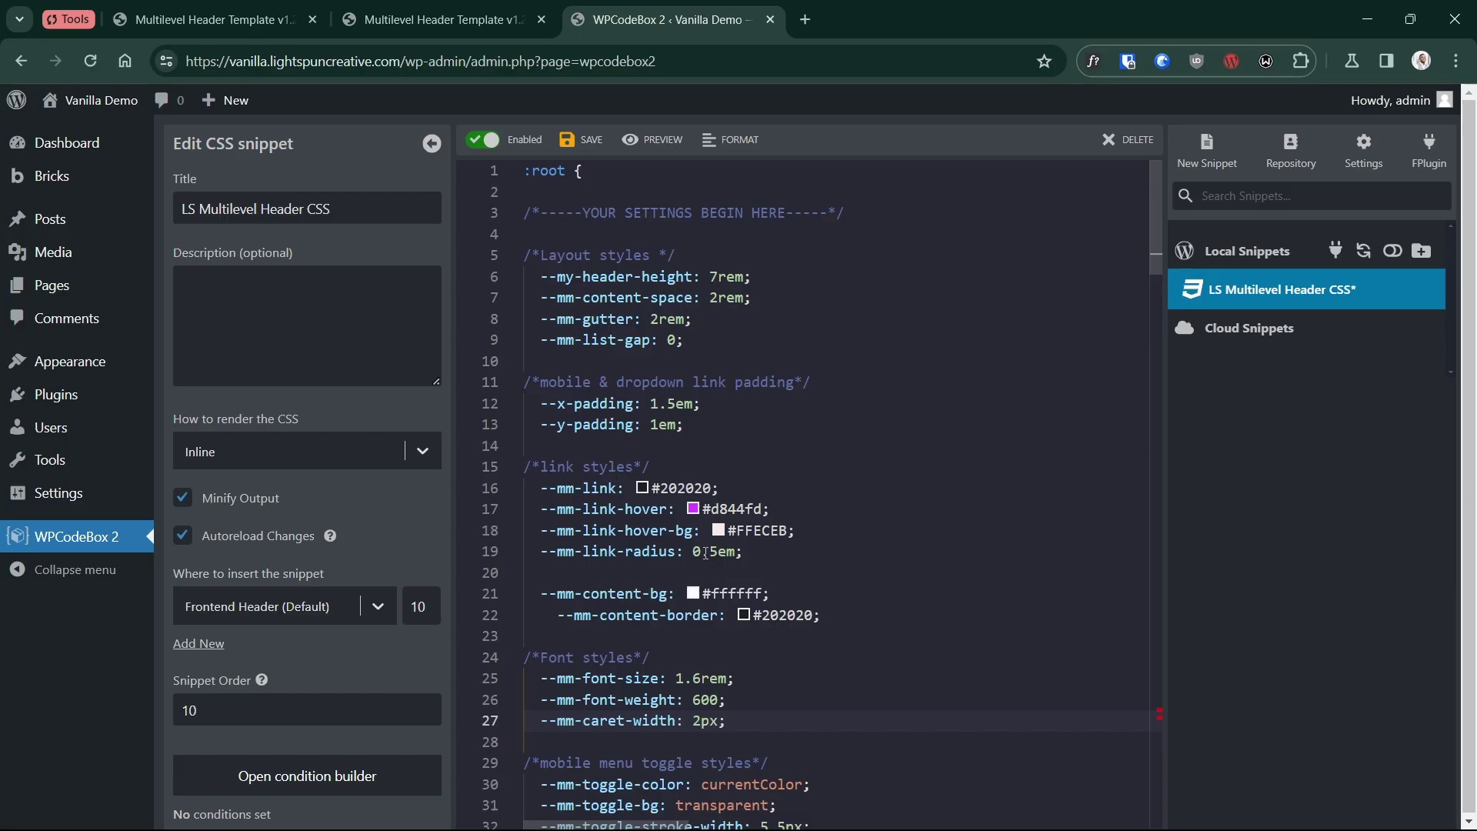
- Pick a new --mm-link-hover-bg colour, then try the mobile and desktop Dropdown L1 and L3 submenus
left_click(718, 530)
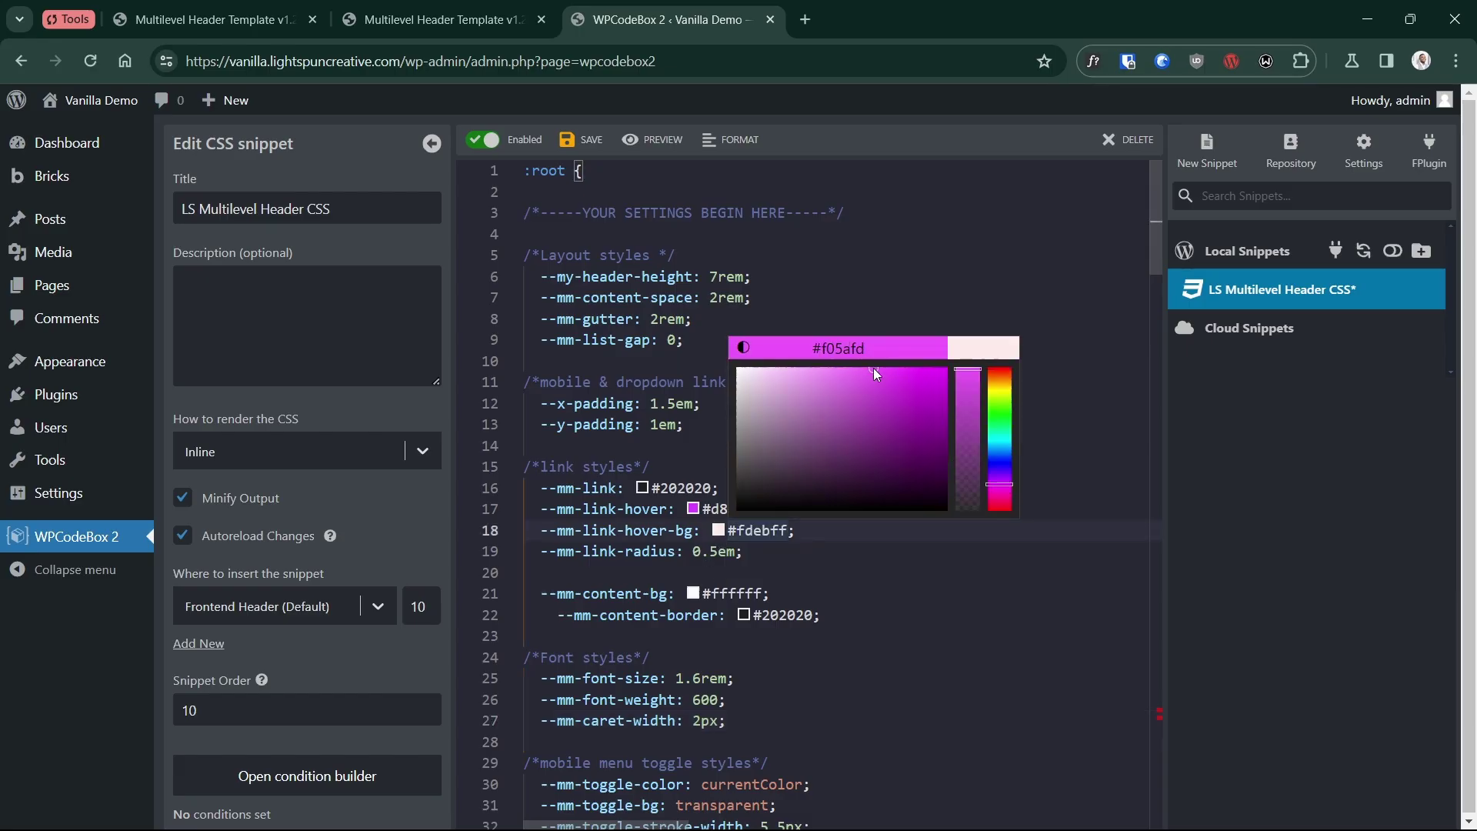
left_click(781, 366)
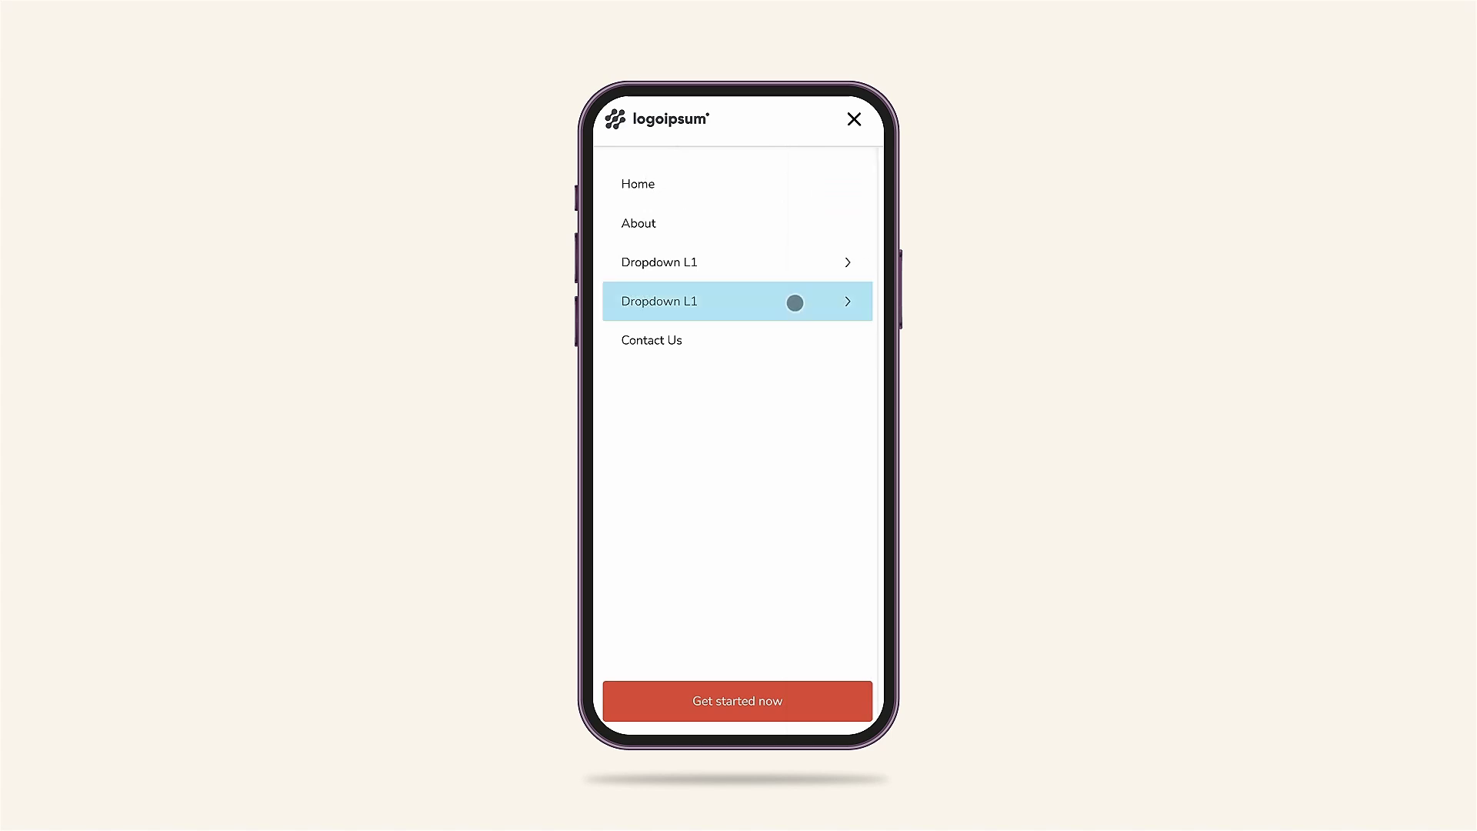
left_click(794, 302)
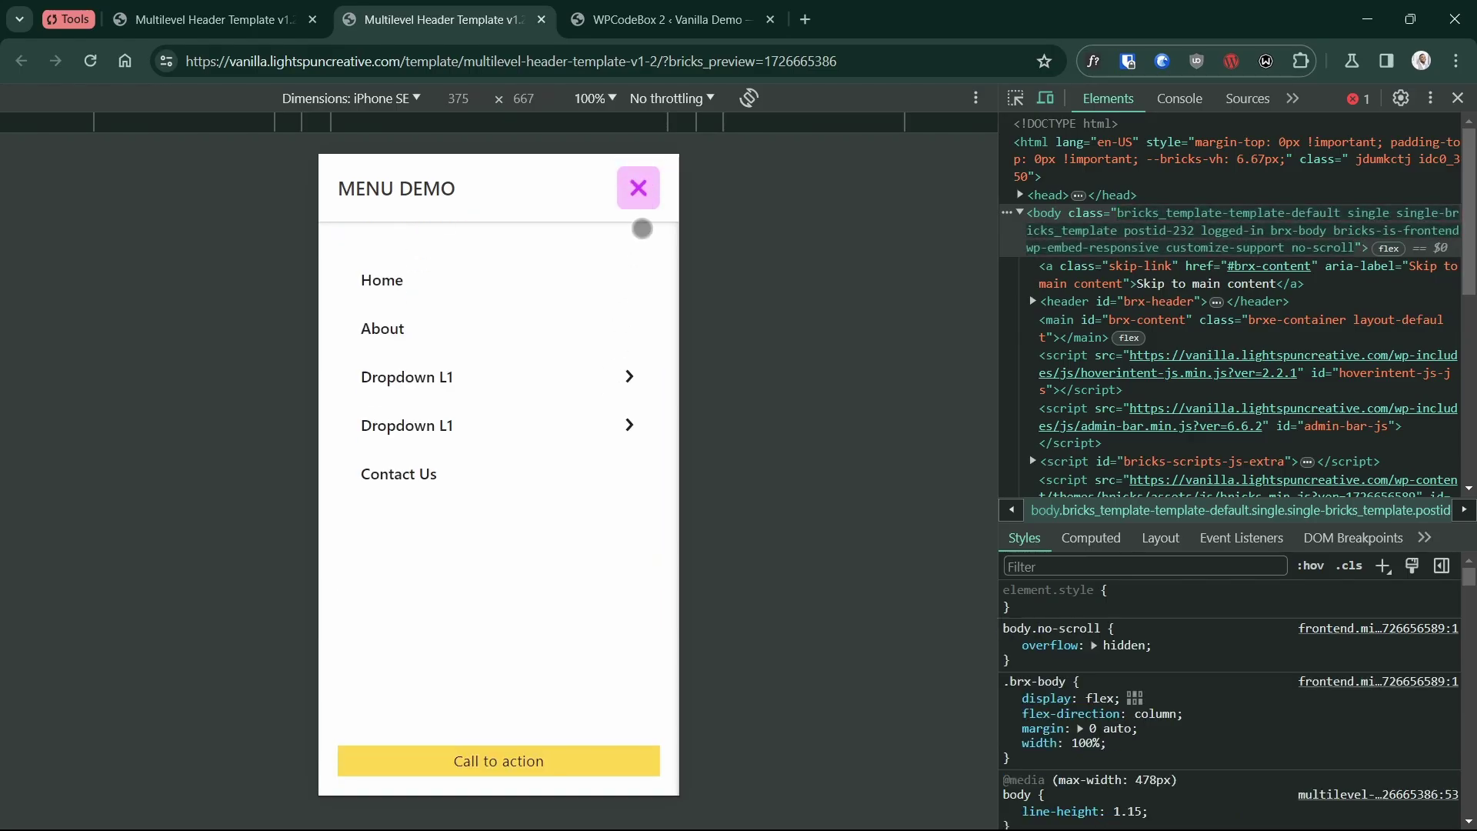
left_click(638, 189)
left_click(638, 189)
left_click(631, 192)
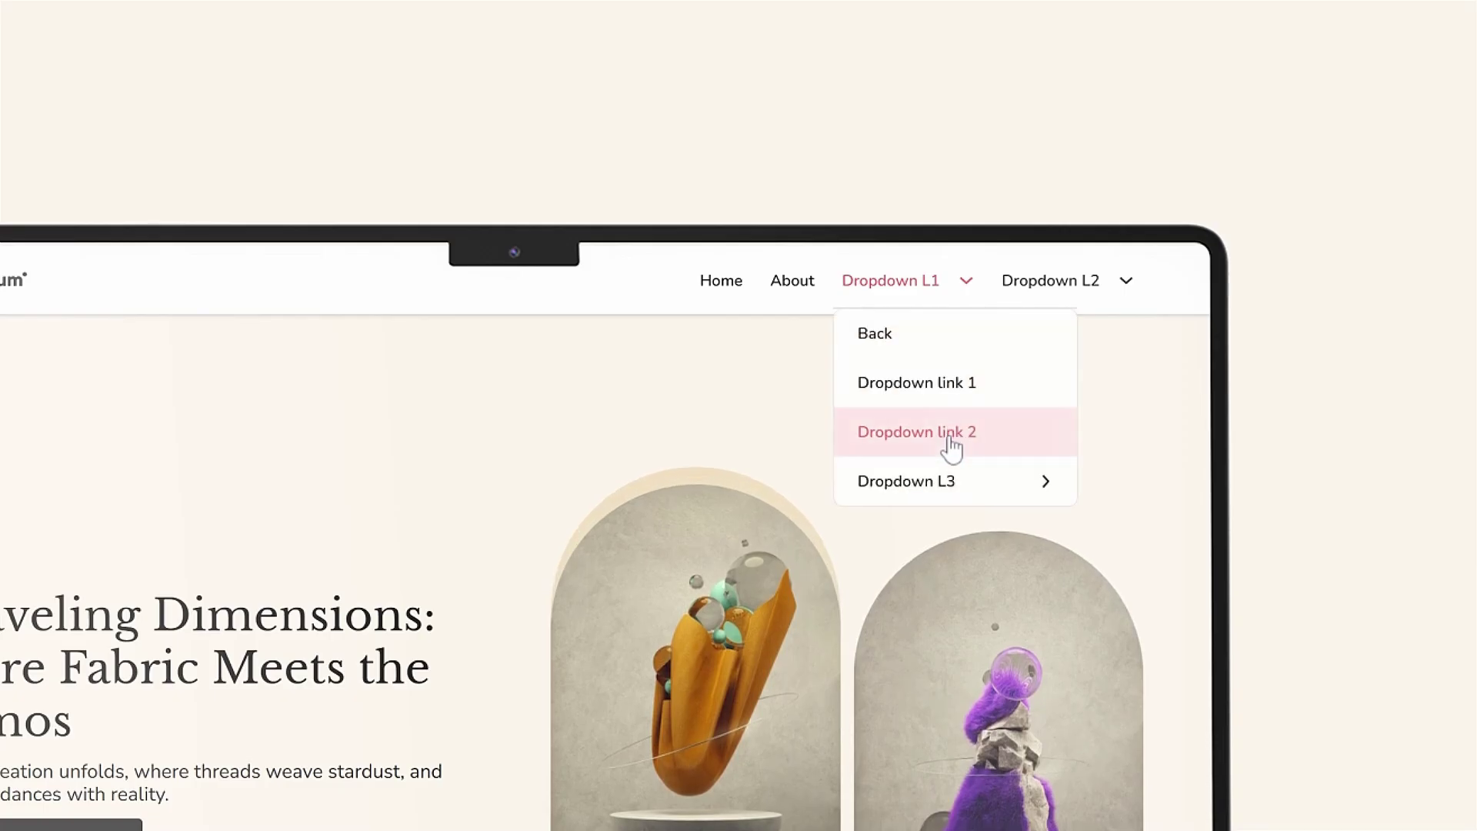
left_click(953, 483)
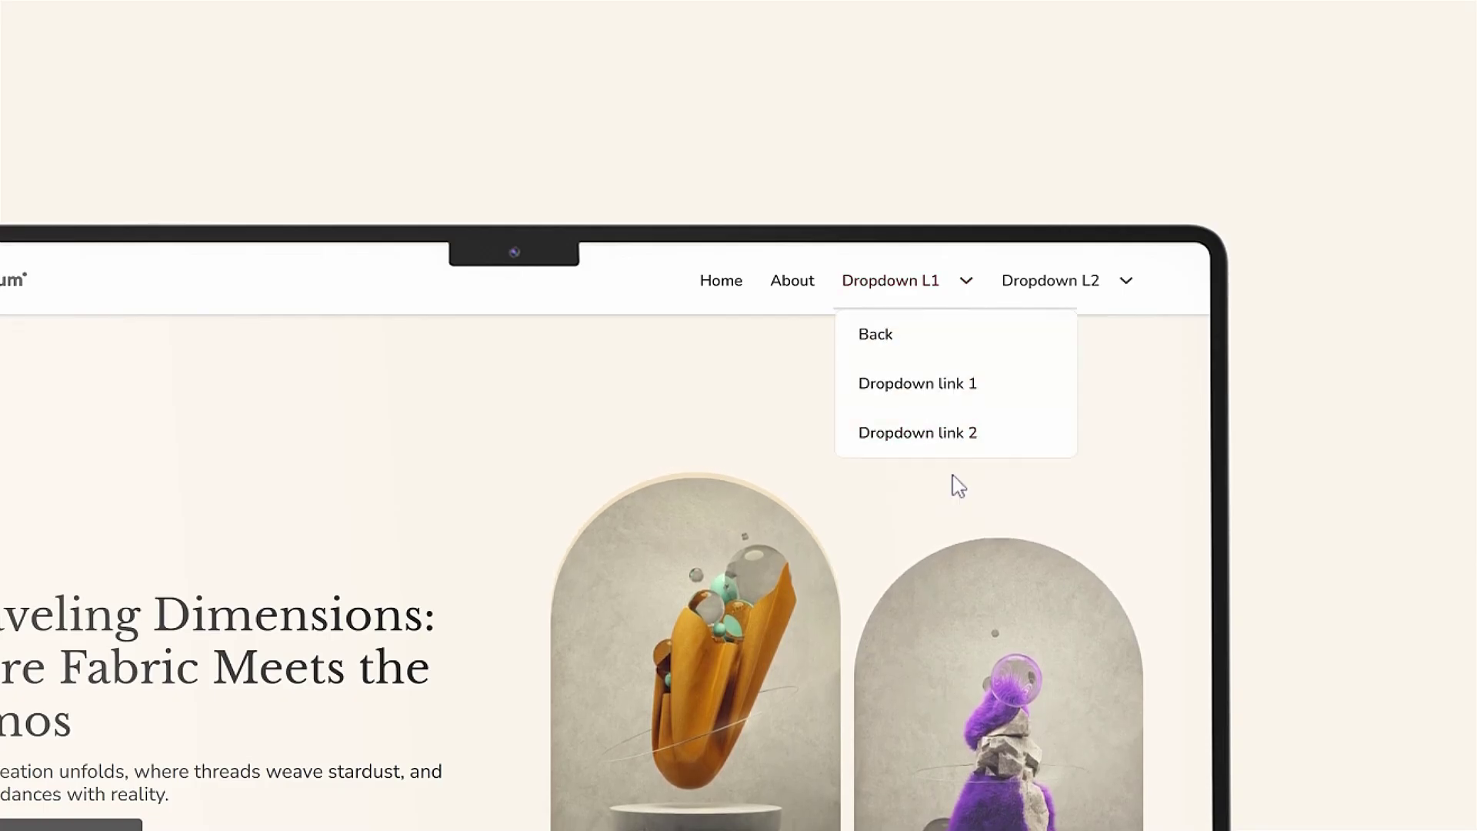
left_click(941, 346)
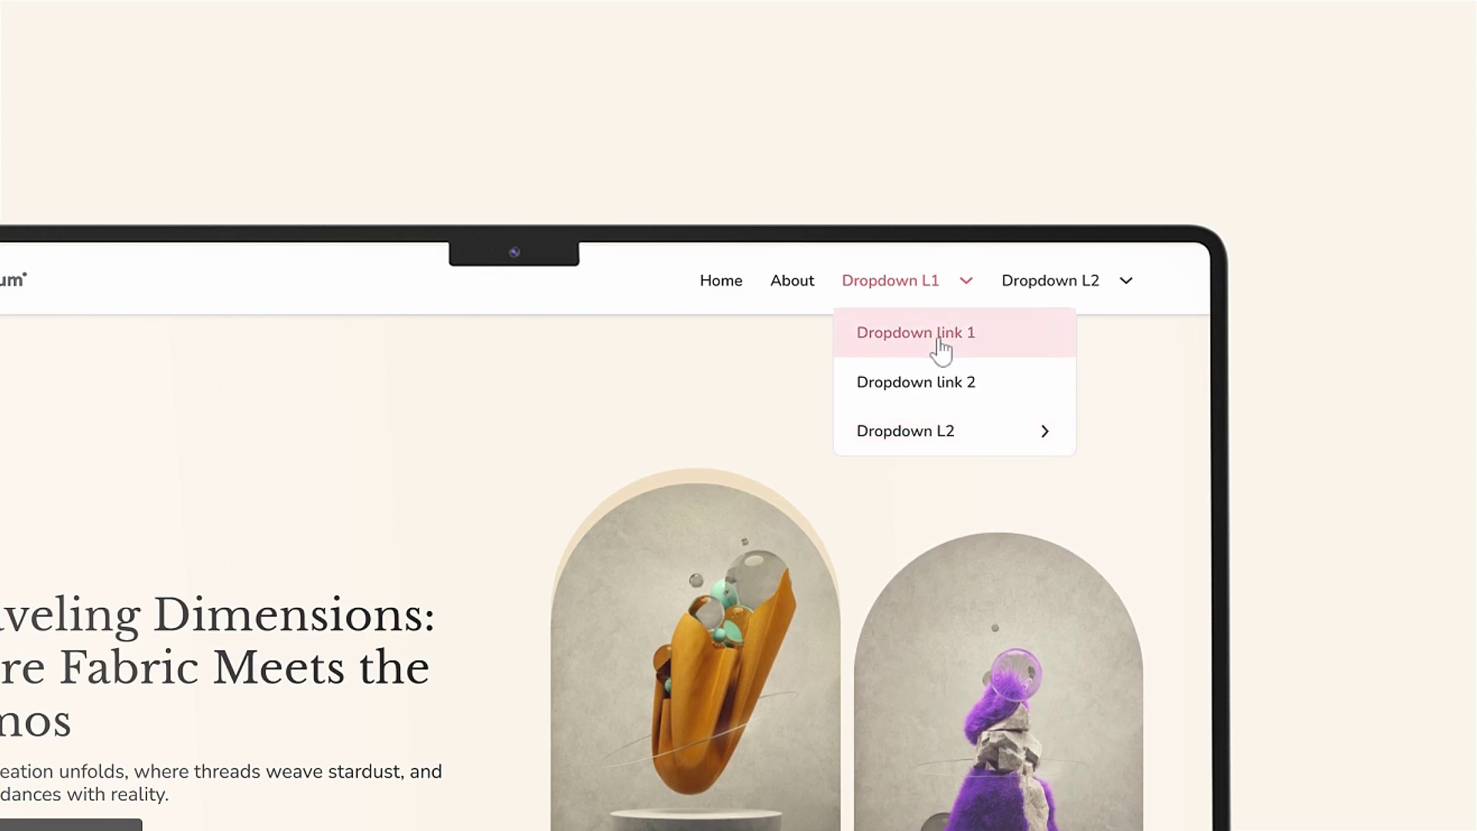